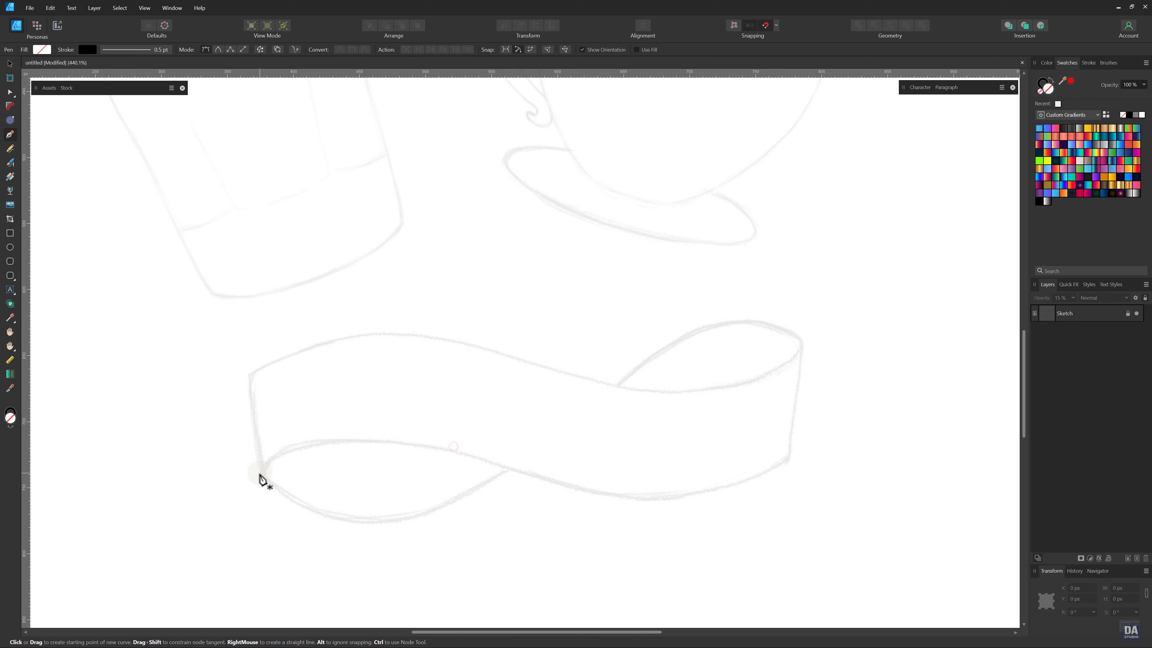
- Draw a closed four-sided outline with the Pen tool on the corners of the sketched ribbon's front band
left_click(261, 472)
left_click(250, 374)
left_click(802, 344)
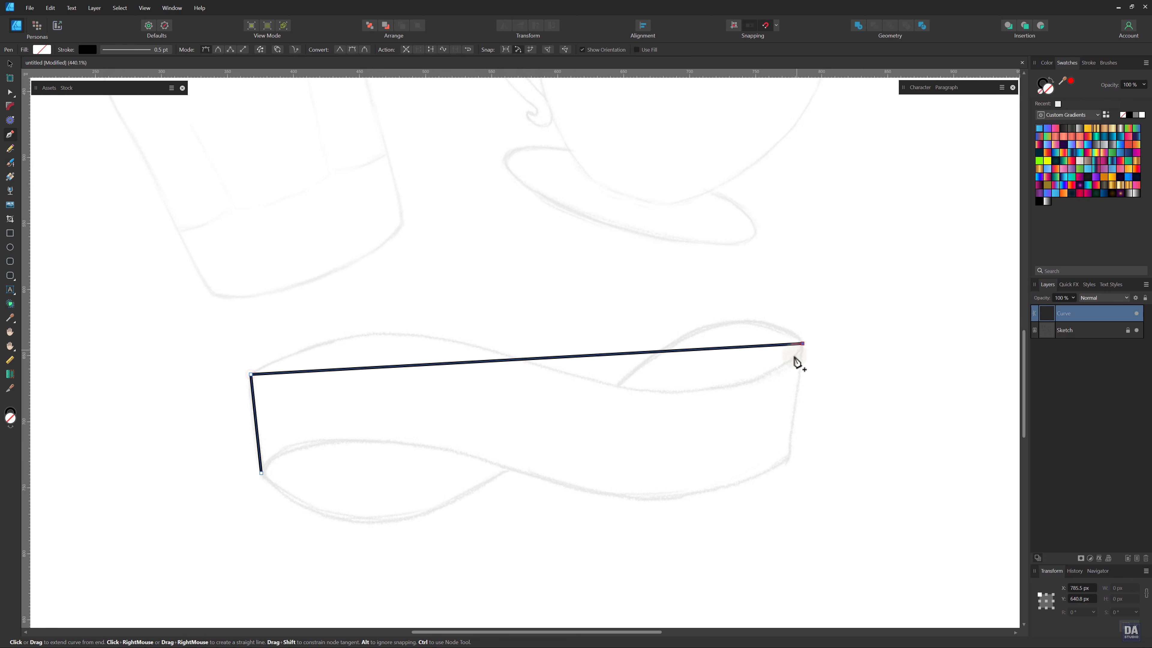
left_click(261, 473)
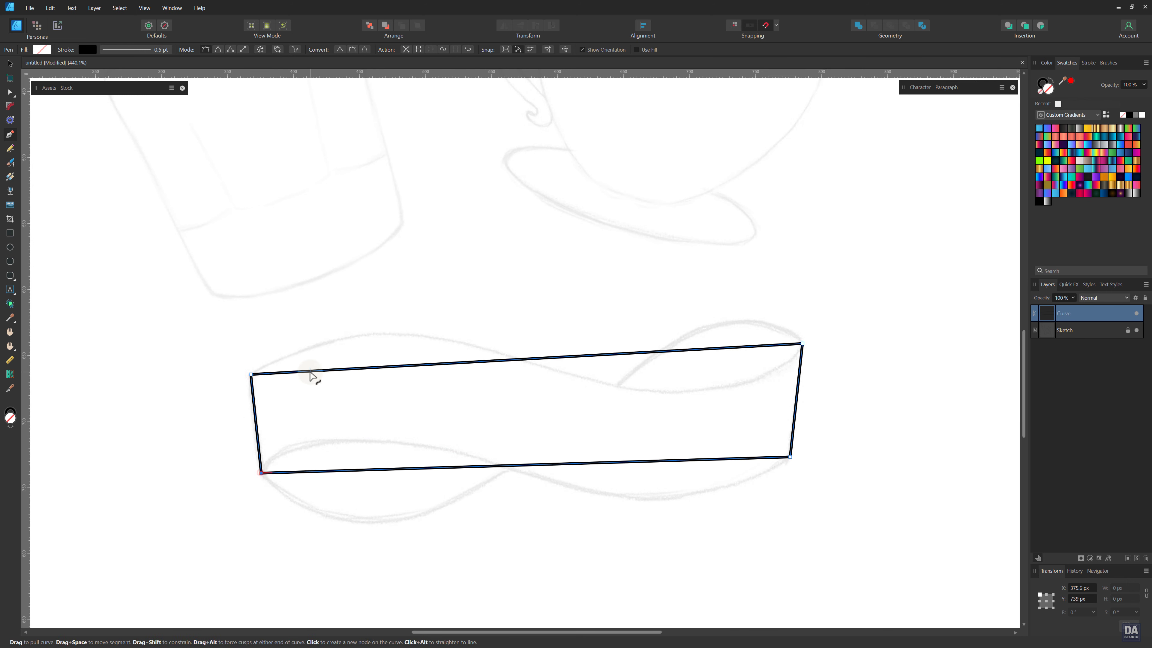
- Bend the band's upper edge into an S-curve that follows the sketched ribbon
left_click_drag(309, 373, 297, 338)
left_click_drag(608, 330, 697, 475)
left_click_drag(391, 277, 459, 240)
left_click_drag(695, 469, 624, 491)
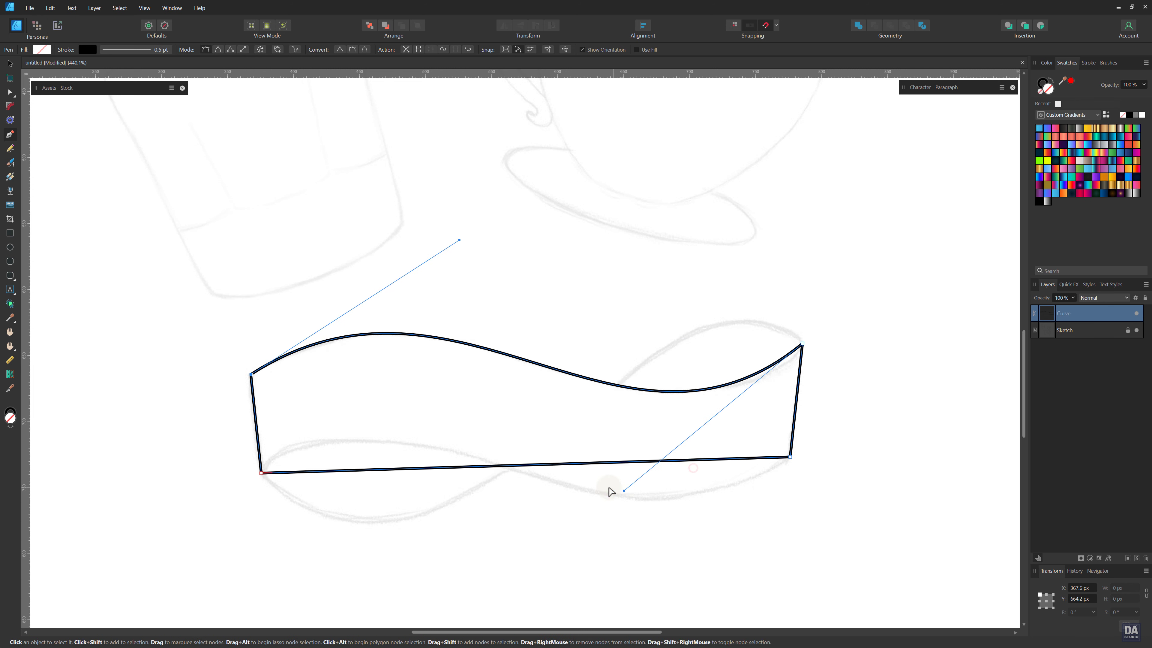
- Bend the band's lower edge into a matching S-curve along the sketch and deselect the shape
left_click_drag(371, 471, 260, 476)
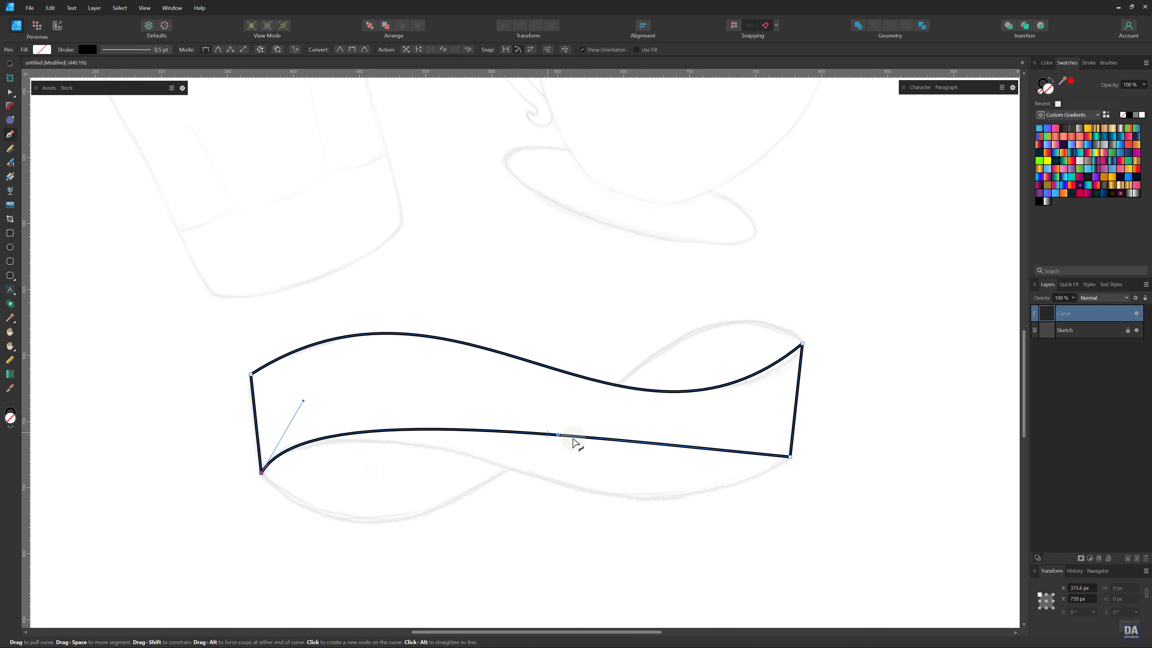
left_click_drag(561, 437, 617, 584)
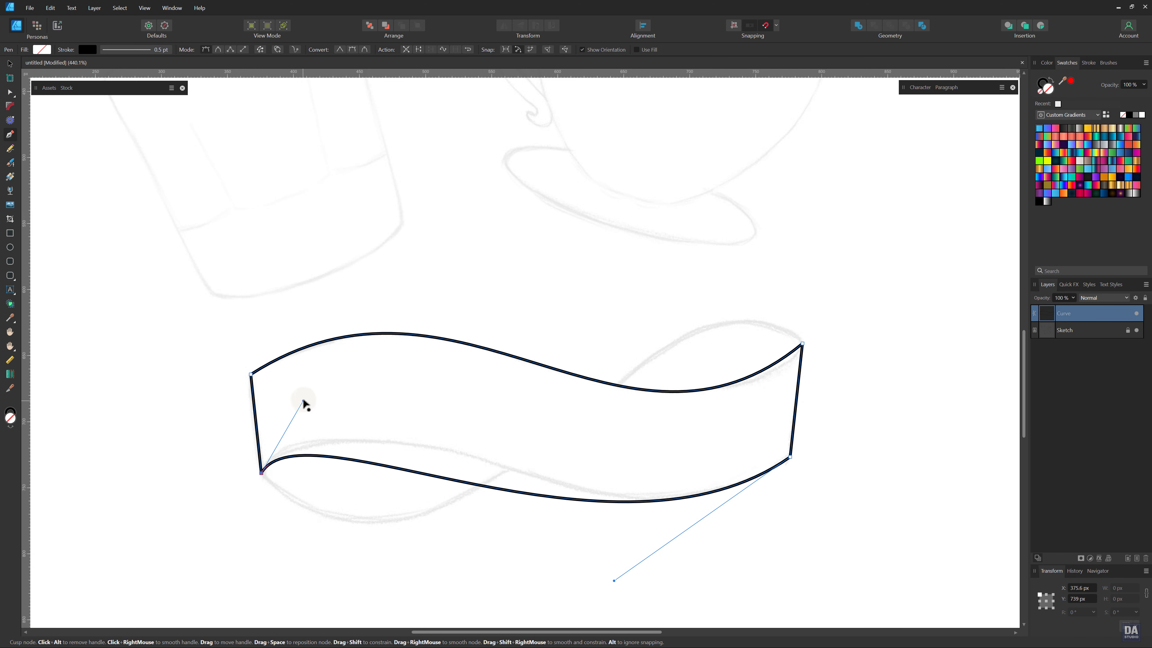
left_click_drag(303, 402, 410, 366)
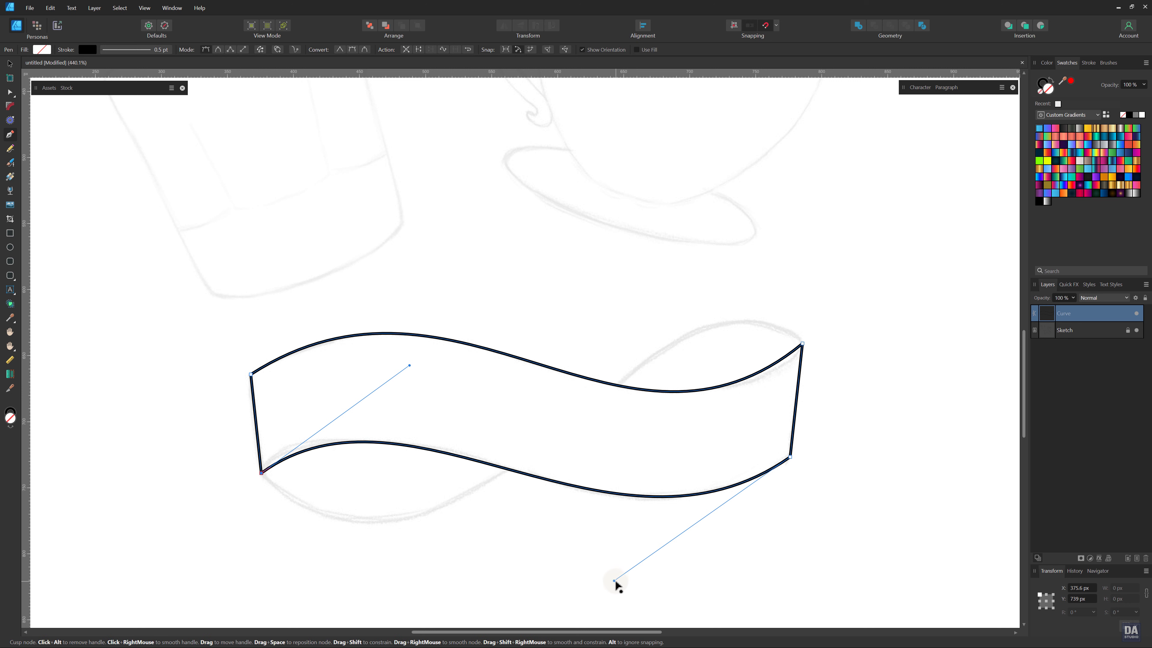
left_click_drag(615, 582, 609, 589)
left_click(608, 463)
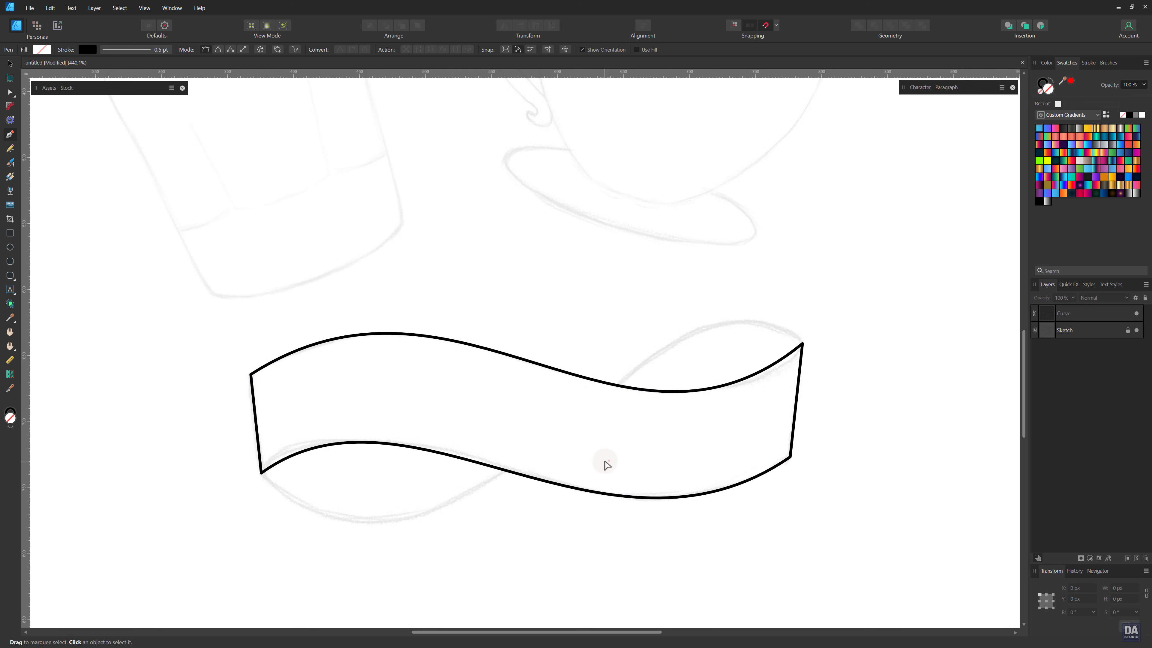
- Draw a closed, curved fold shape over the ribbon's upper-right loop, extending its lower edge behind the front band
left_click(802, 345)
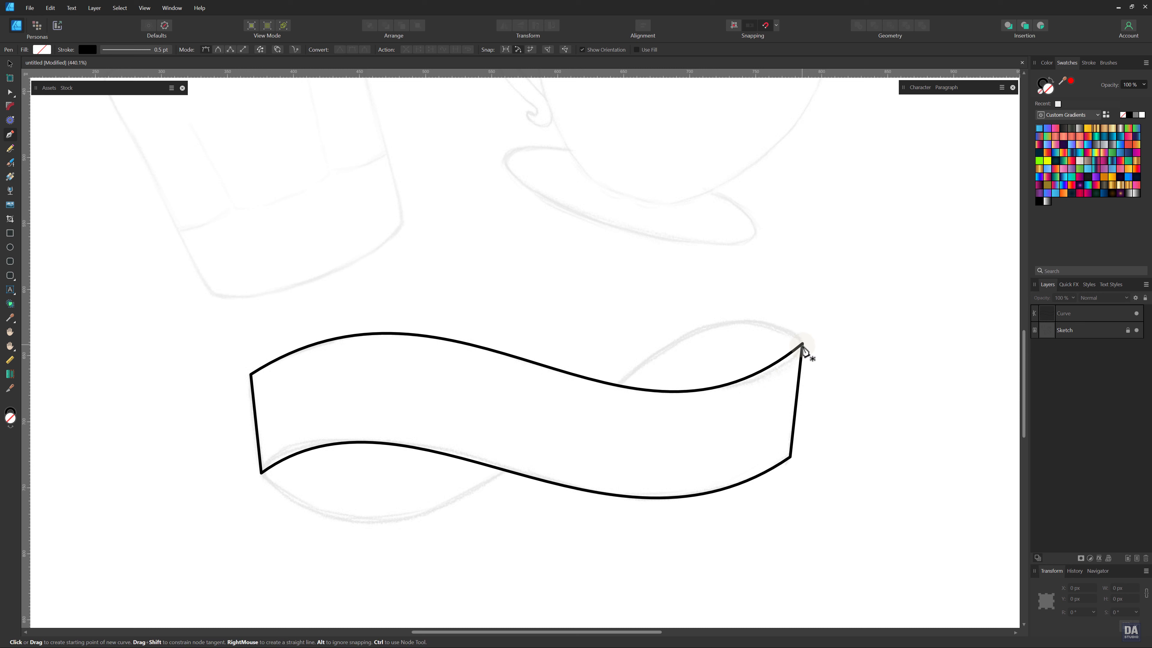
left_click(615, 385)
mouse_move(700, 366)
left_mouse_down()
mouse_move(694, 329)
mouse_move(771, 300)
left_mouse_up()
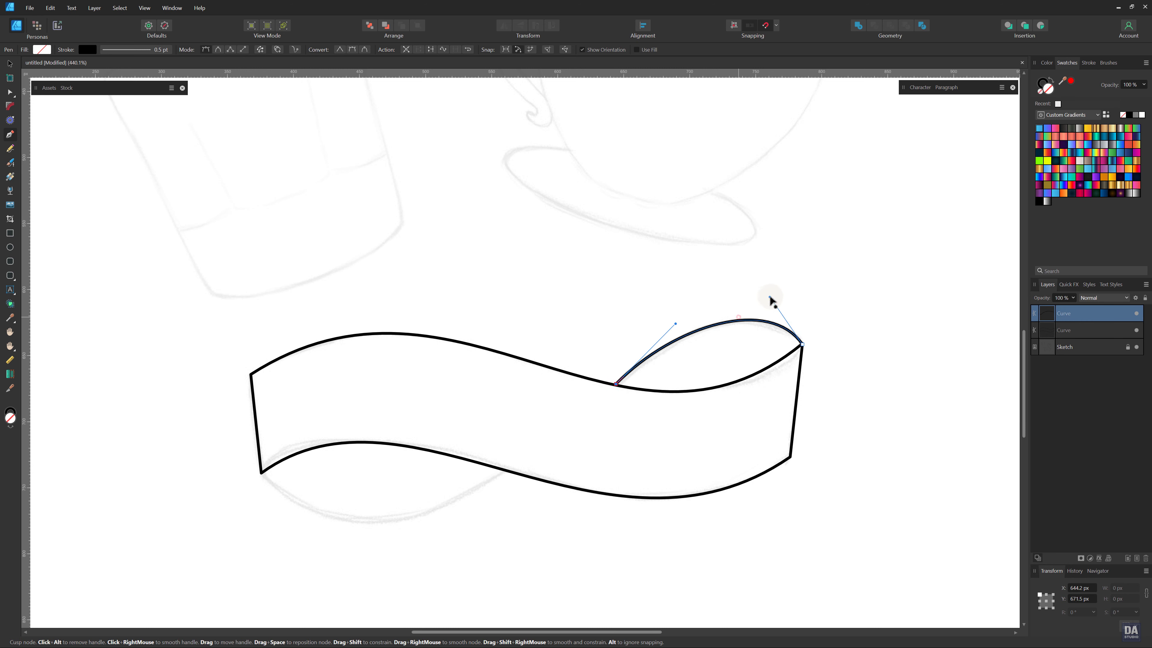
left_click_drag(616, 385, 671, 322)
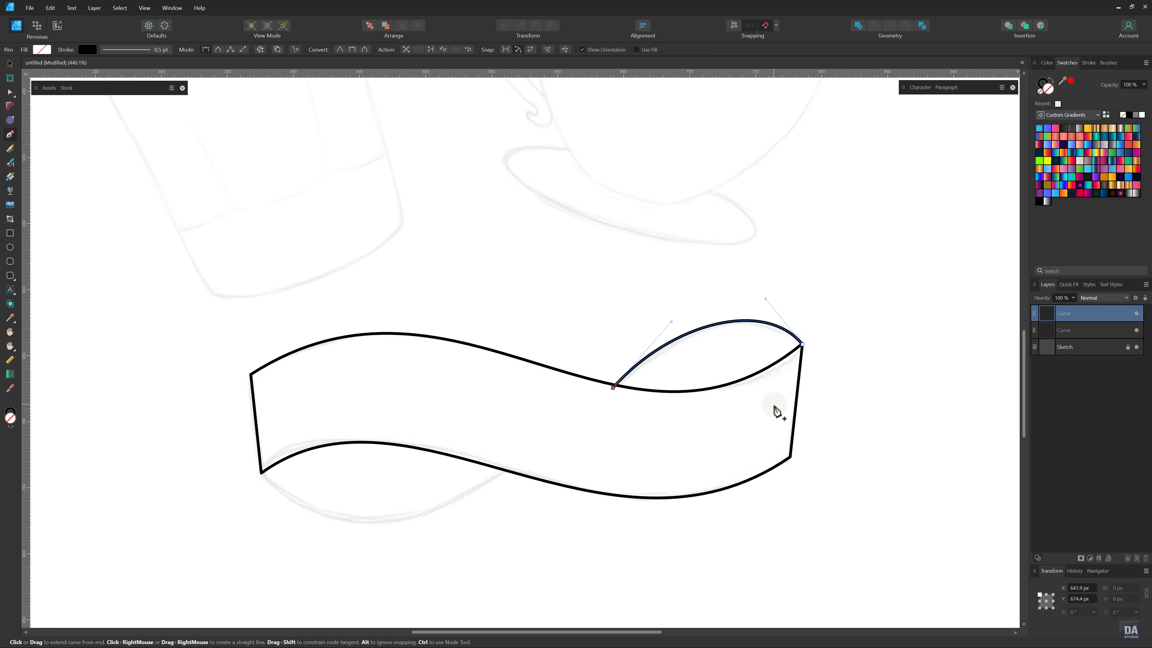
left_click(796, 399)
key("Escape")
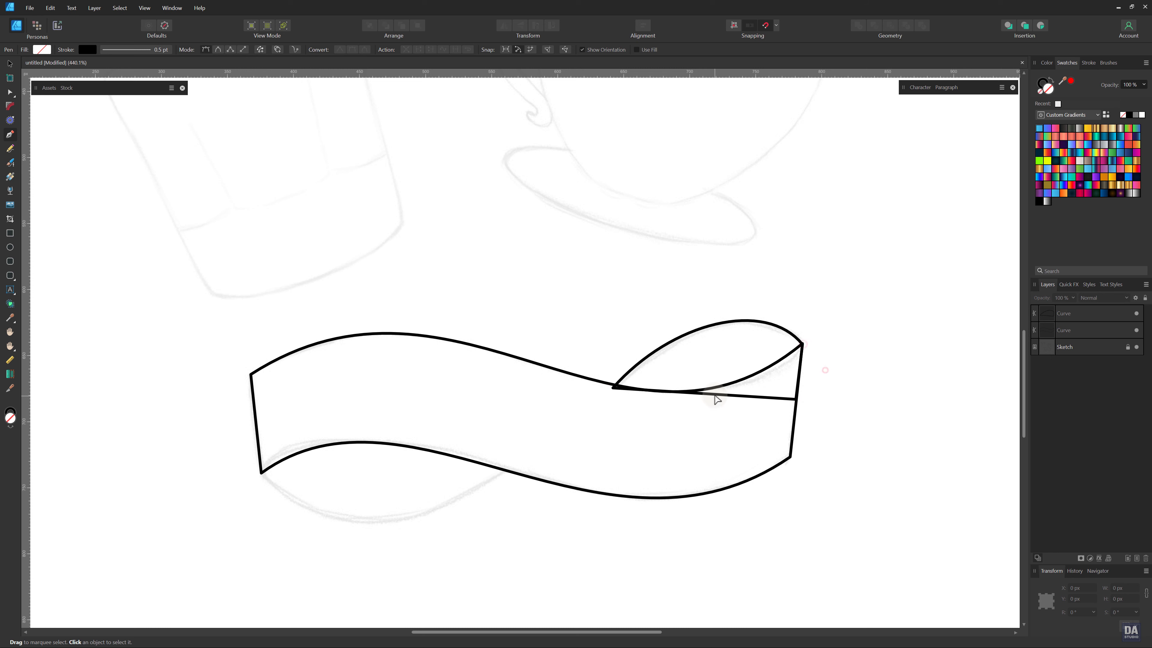
left_click_drag(716, 400, 712, 406)
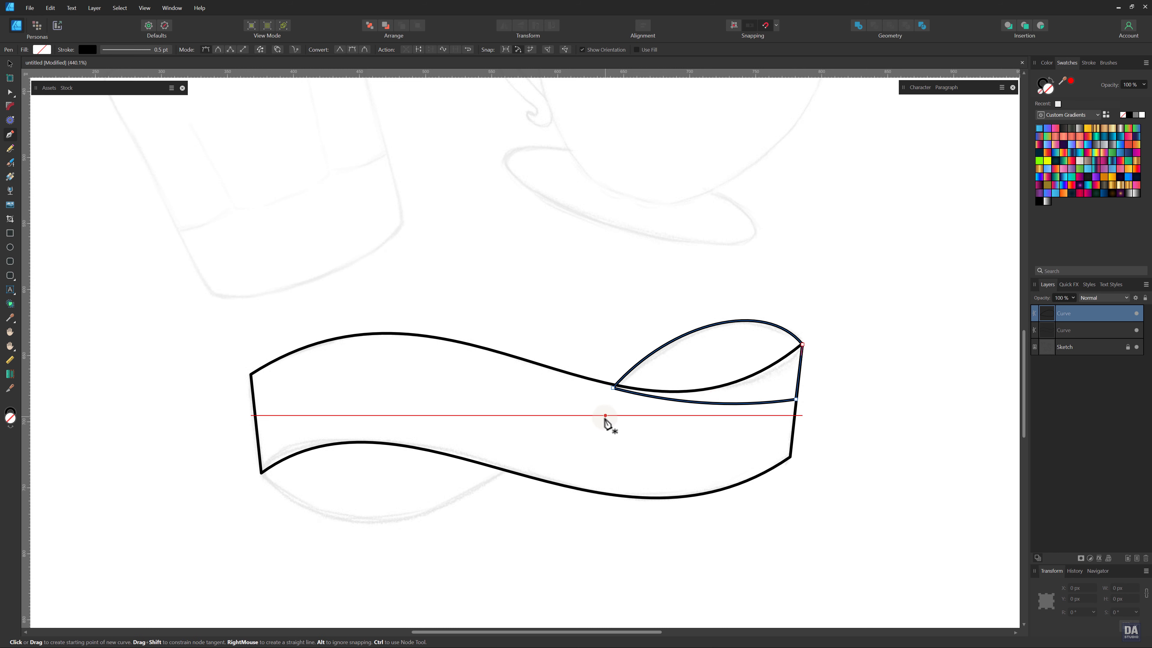
key("Escape")
- Draw a closed, curved fold shape over the ribbon's lower-left loop, with its upper edge overlapping the front band
left_click(261, 471)
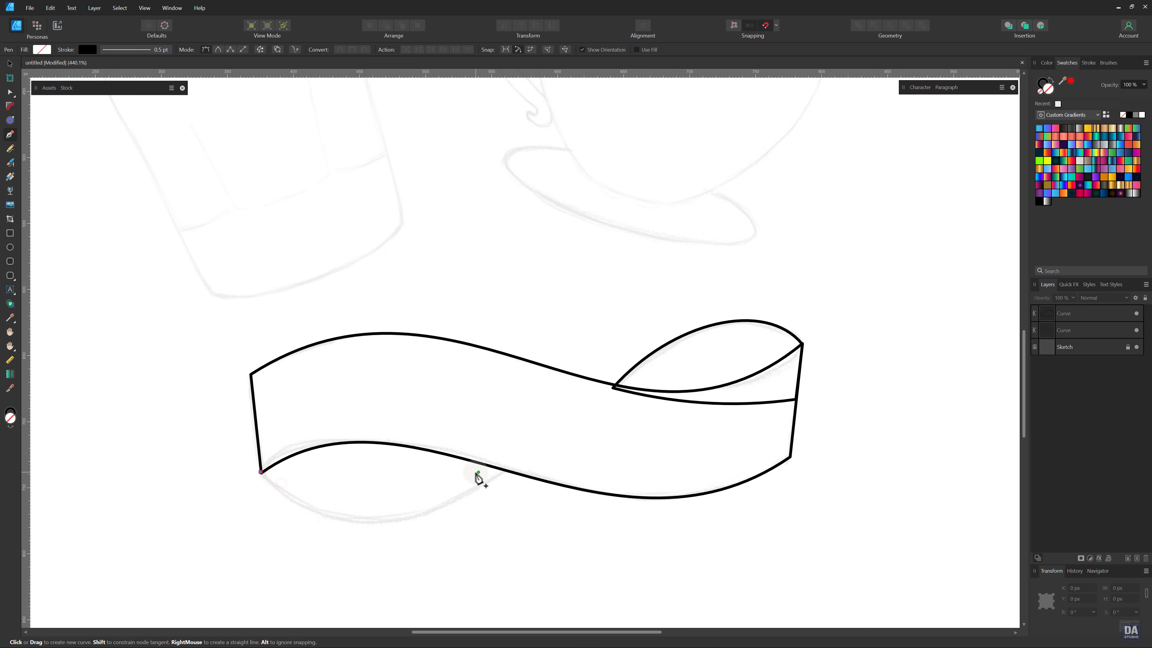
left_click_drag(507, 470, 410, 536)
left_click(261, 473)
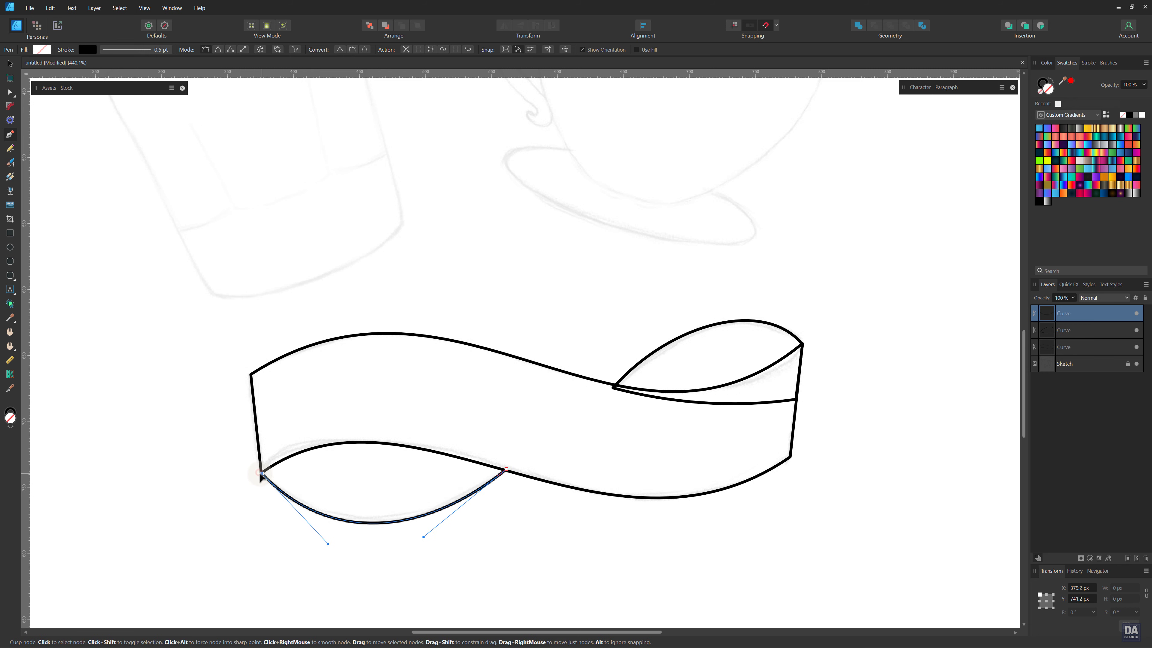
scroll(266, 485, "up", 5)
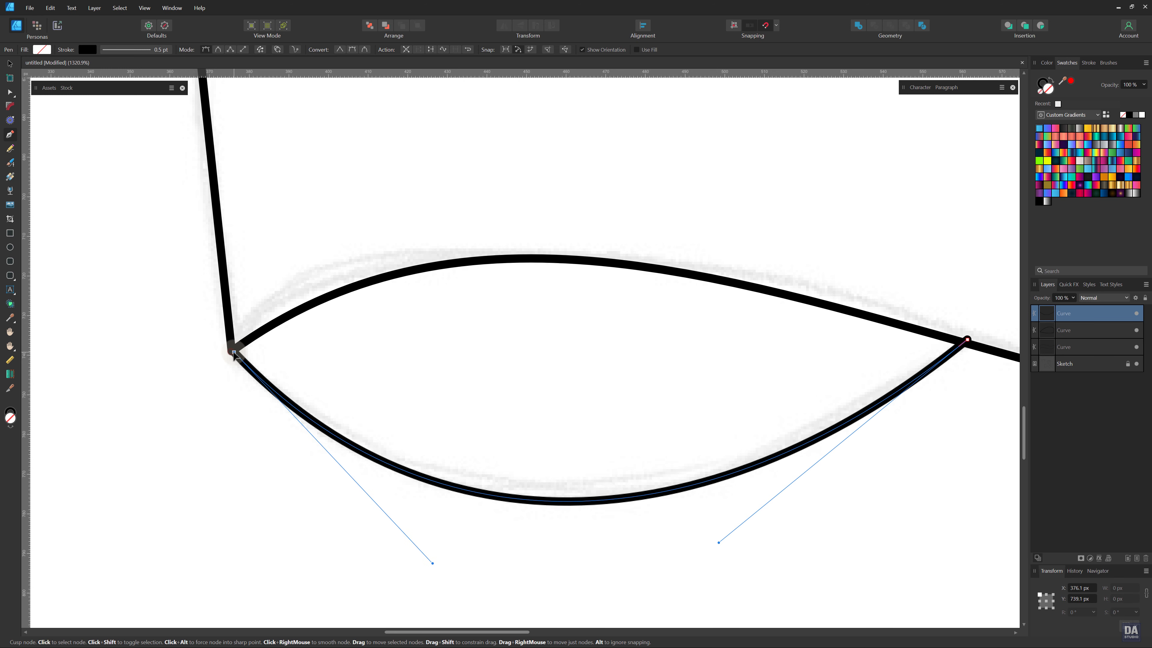
left_click(967, 339)
left_click_drag(523, 345, 485, 227)
scroll(315, 439, "down", 5)
left_click(860, 352)
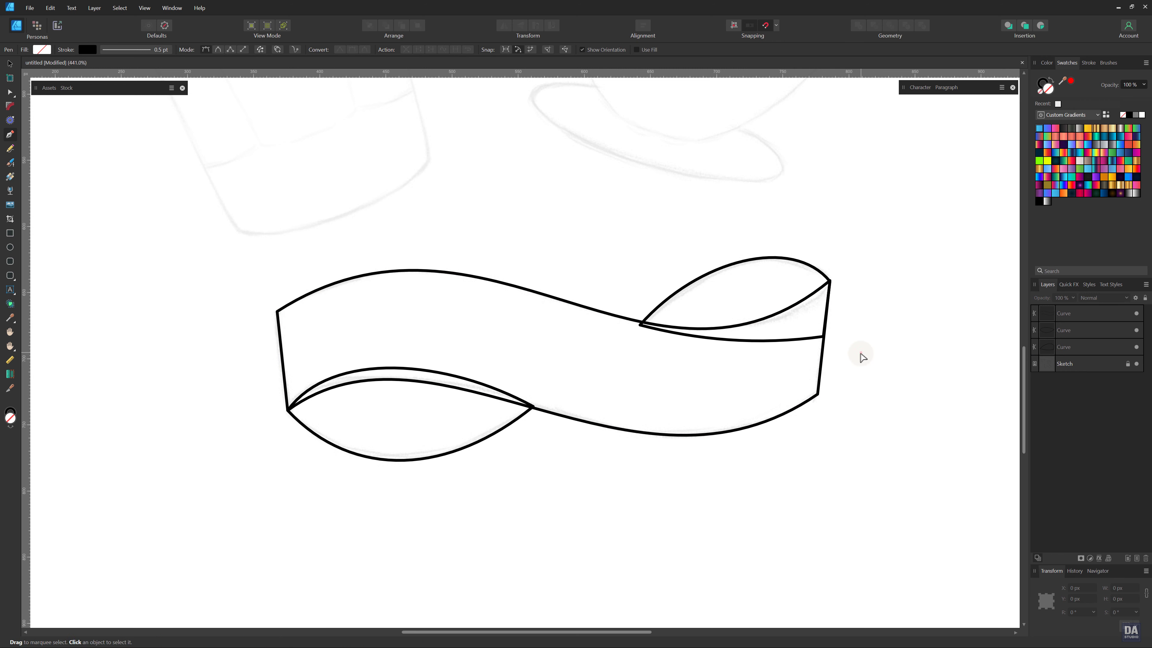
- Fill the ribbon's front band with red and both folds behind it with dusty mauve from the Pastel Colors palette
left_click_drag(590, 376, 594, 443)
key("v")
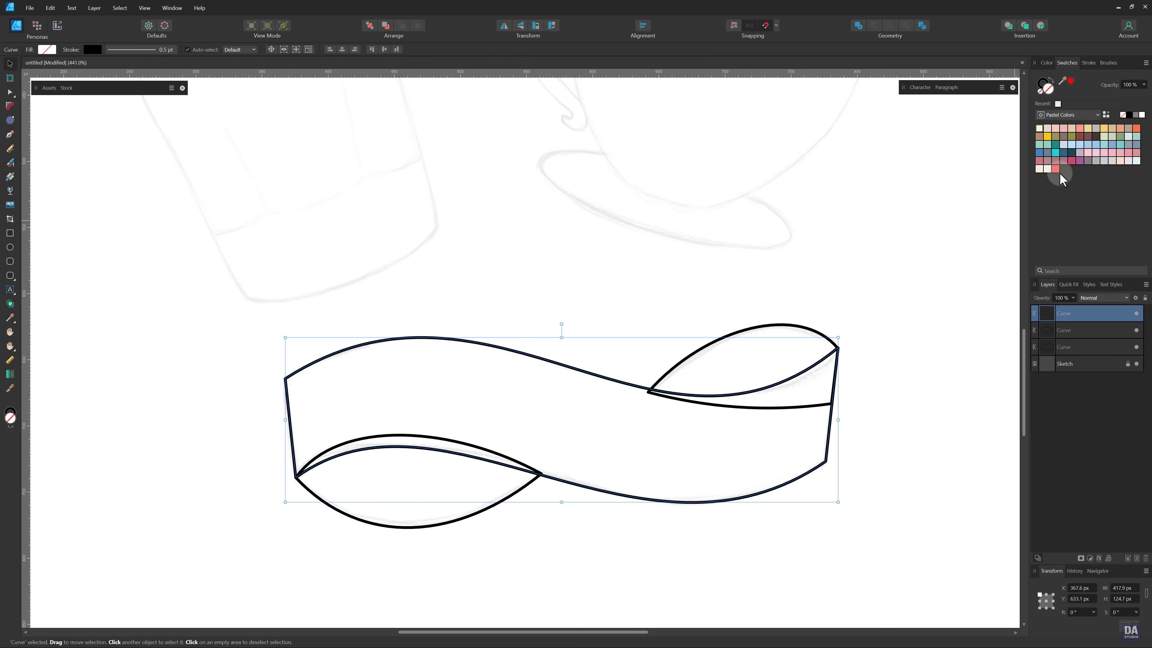
left_click(778, 362)
left_click(540, 484, "shift")
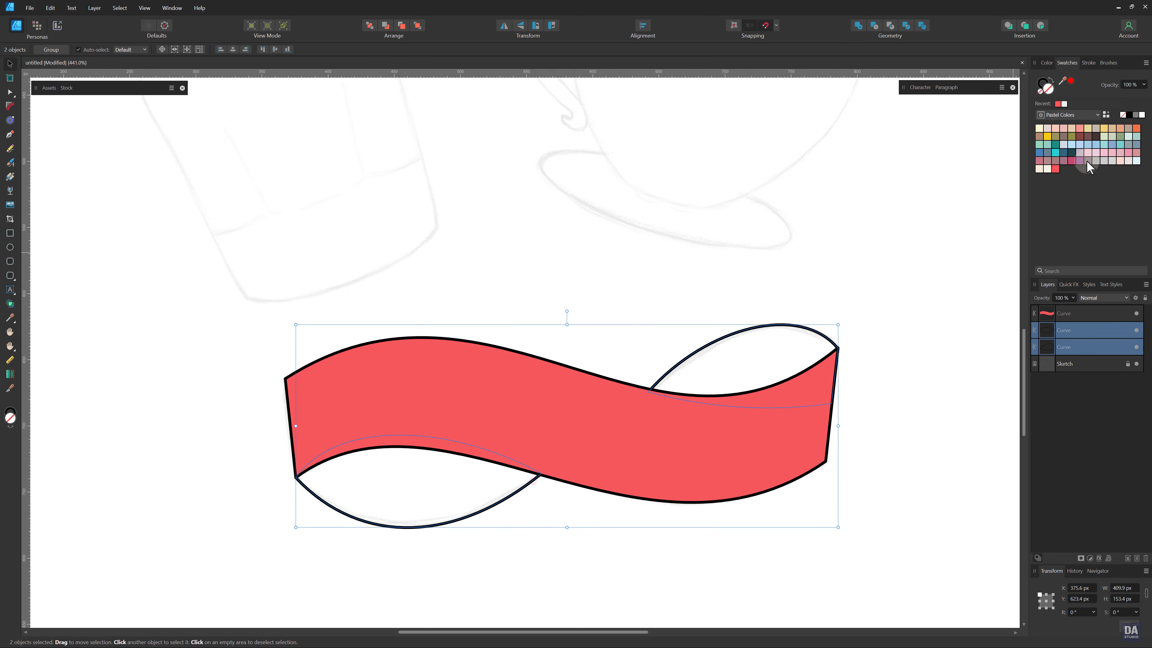
left_click(1057, 162)
key("ctrl+d")
- Trace the takeaway cup's two sides and base as an open Pen path, running from lid edge to lid edge
scroll(676, 335, "down", 5)
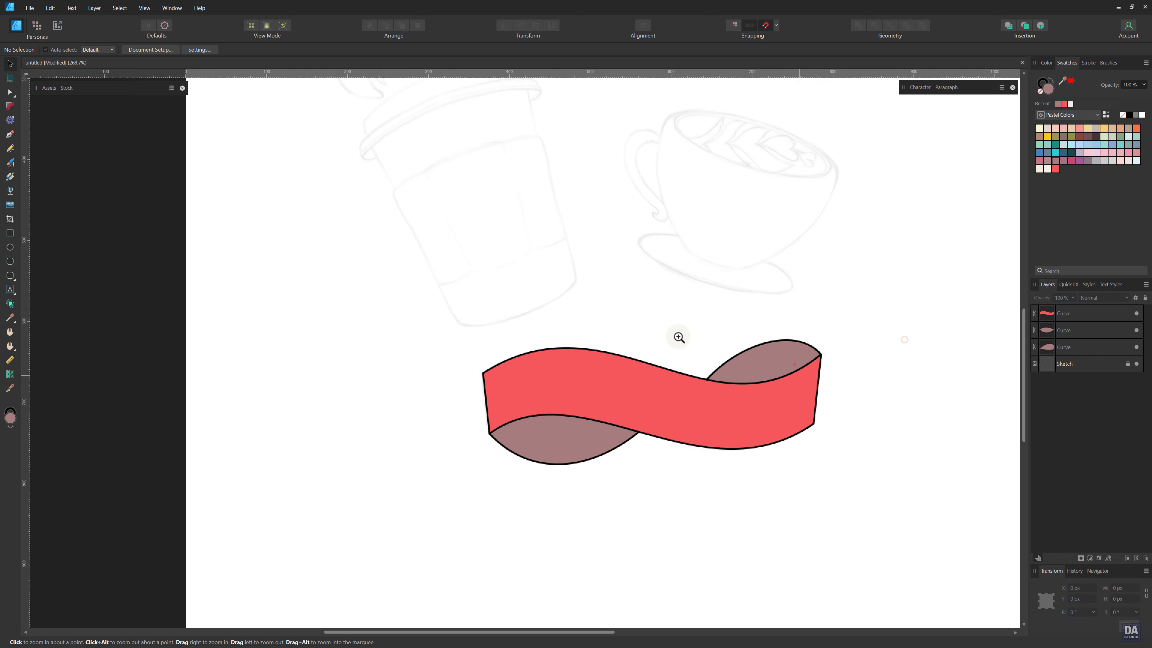
scroll(561, 334, "up", 5)
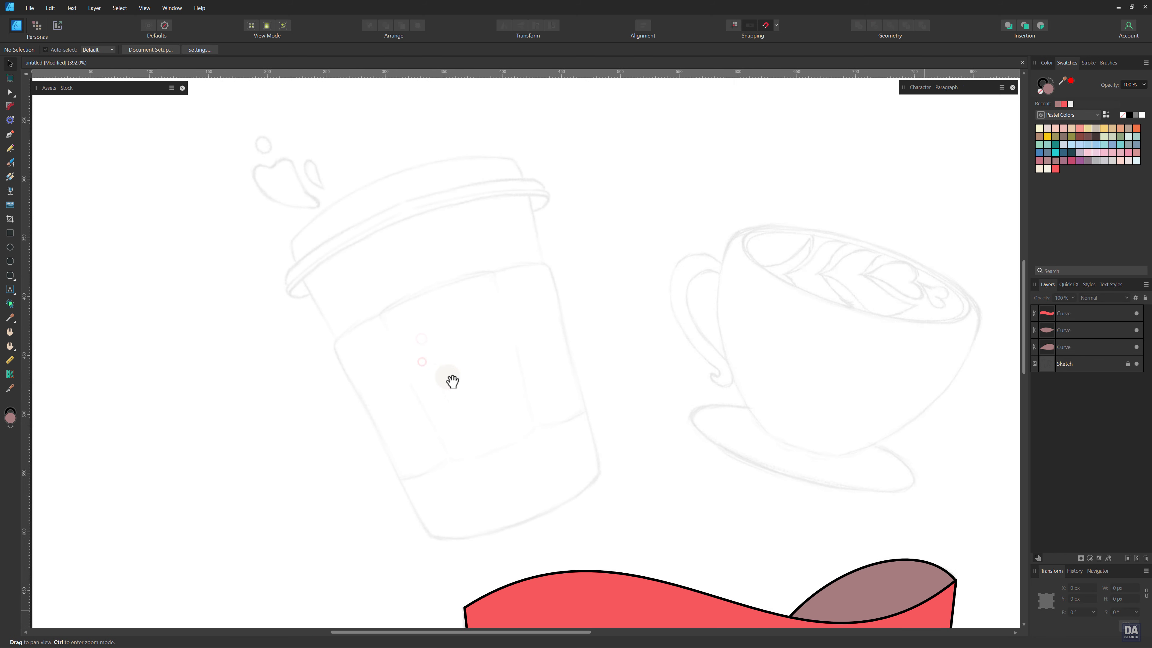
left_click_drag(452, 411, 444, 411)
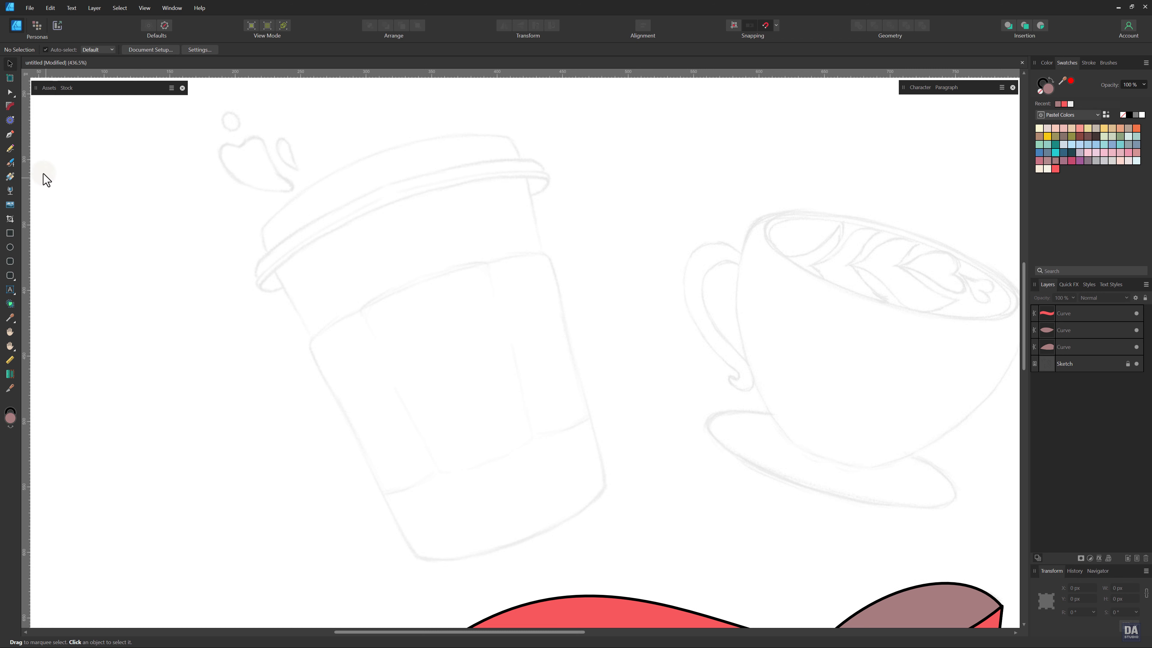
left_click(10, 135)
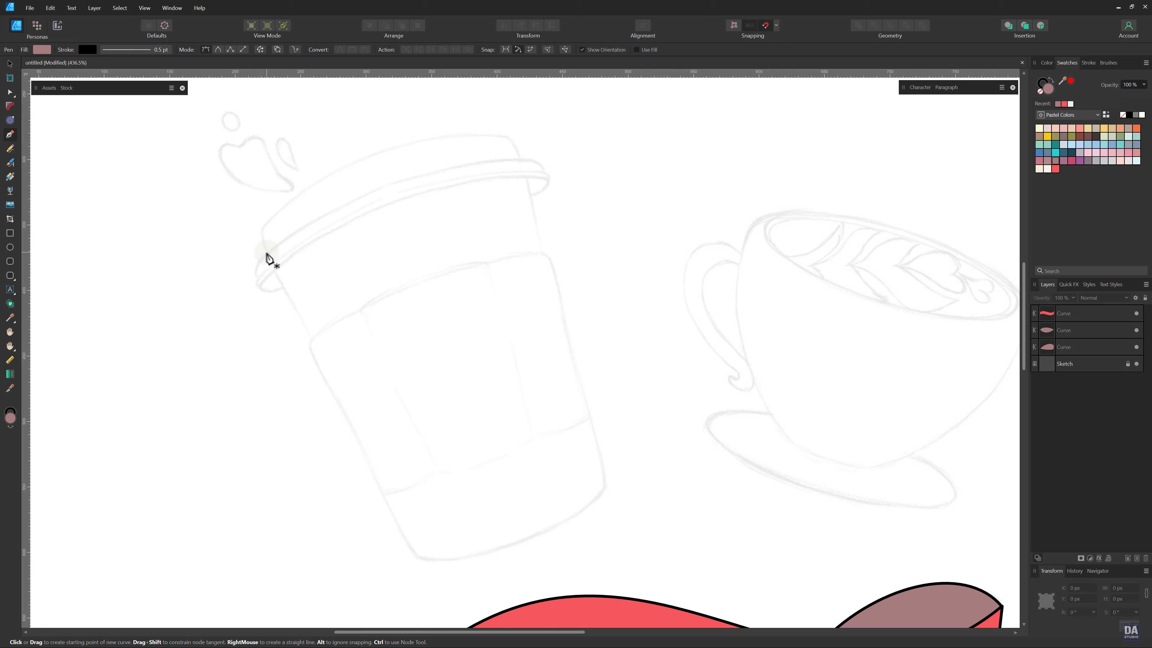
left_click(267, 254)
left_click(416, 559)
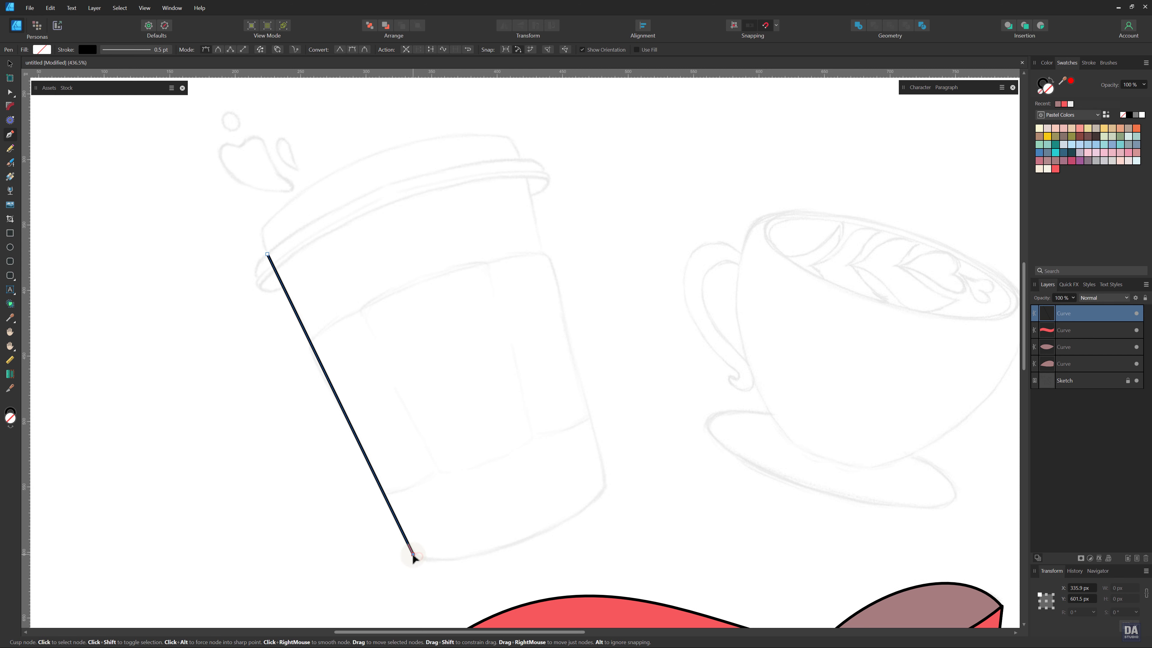
left_click(520, 541)
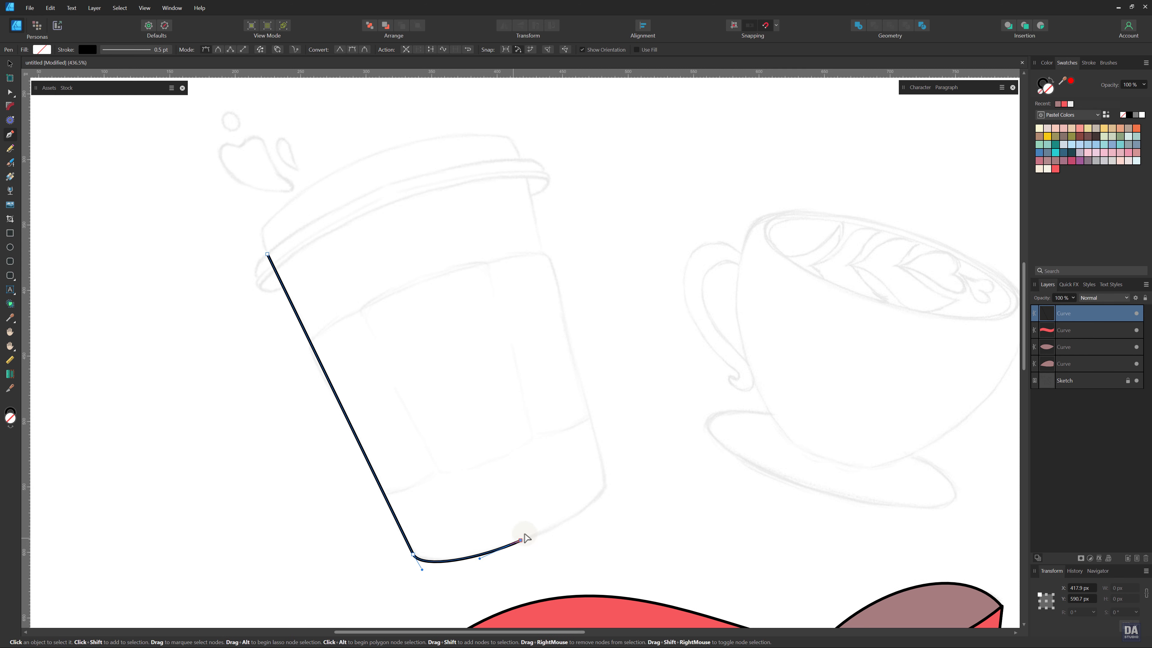
left_click_drag(523, 545, 520, 544)
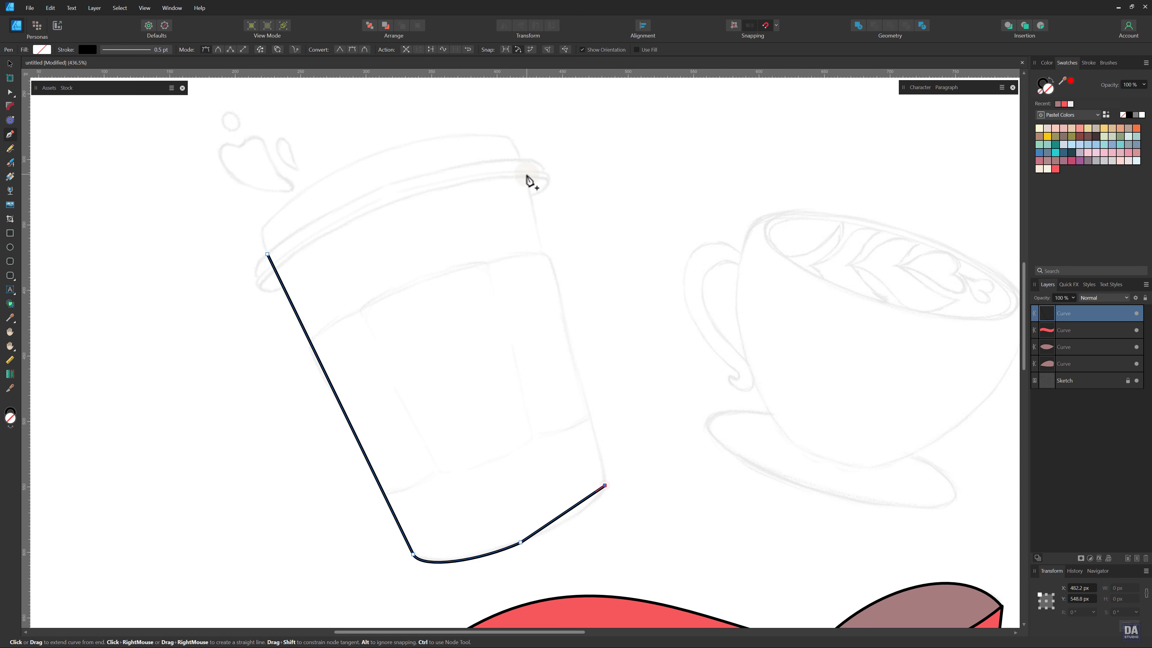
left_click(520, 159)
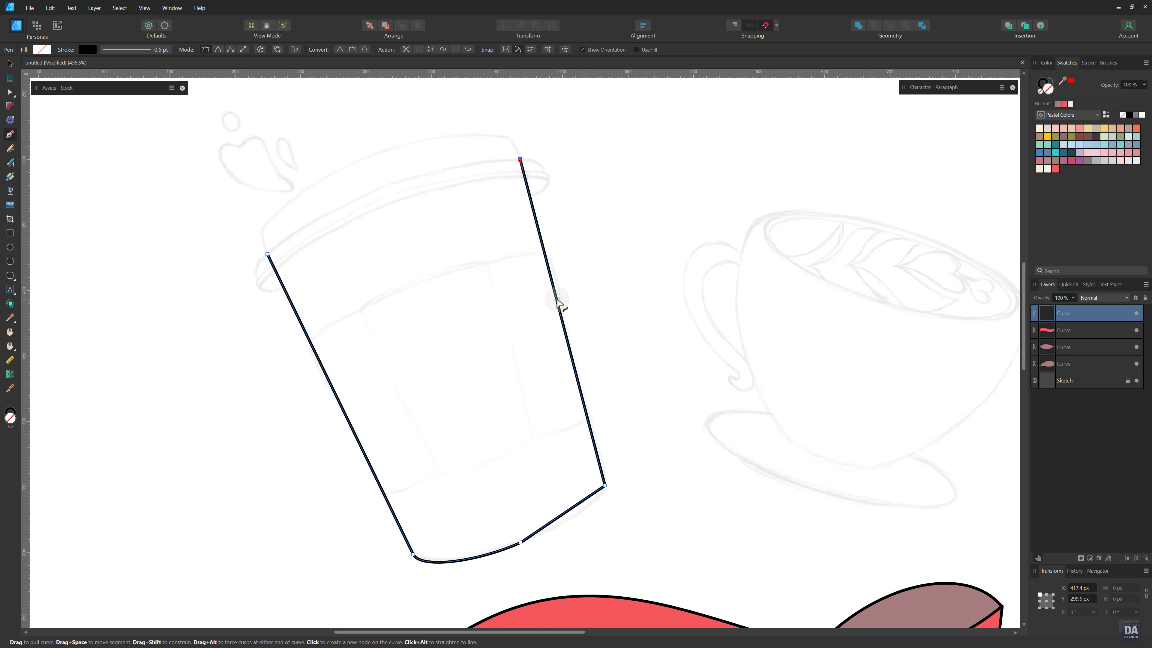
- Refine the base nodes and handles so the cup's bottom edge forms a smooth curve with rounded corners
left_click(604, 485)
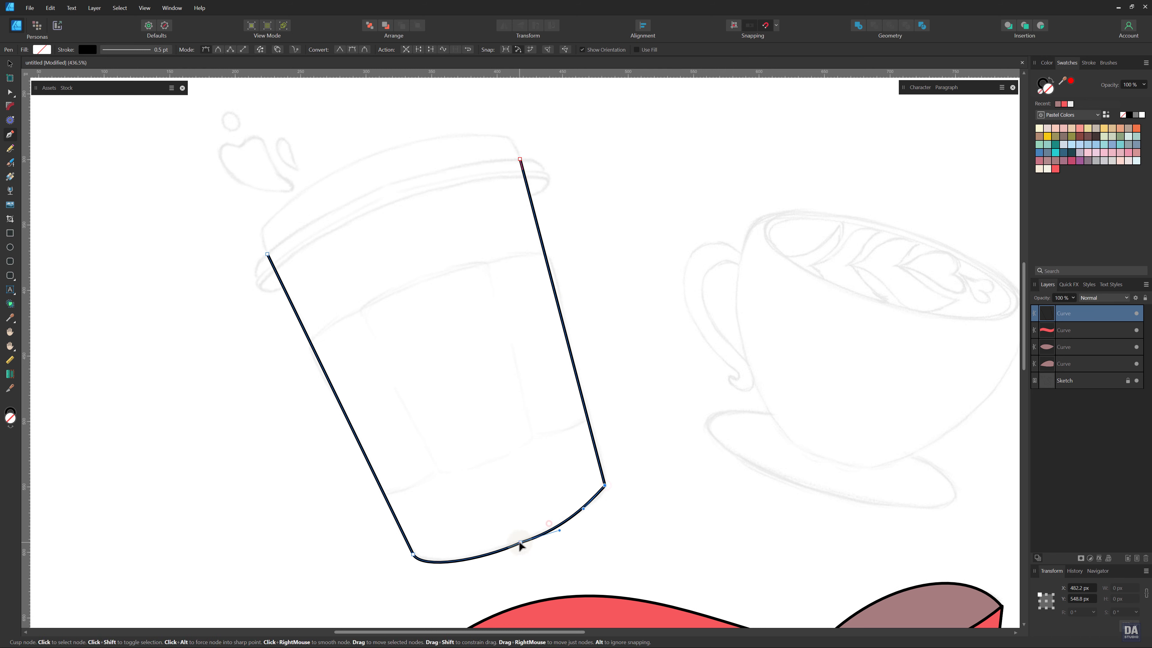
left_click_drag(522, 543, 560, 526)
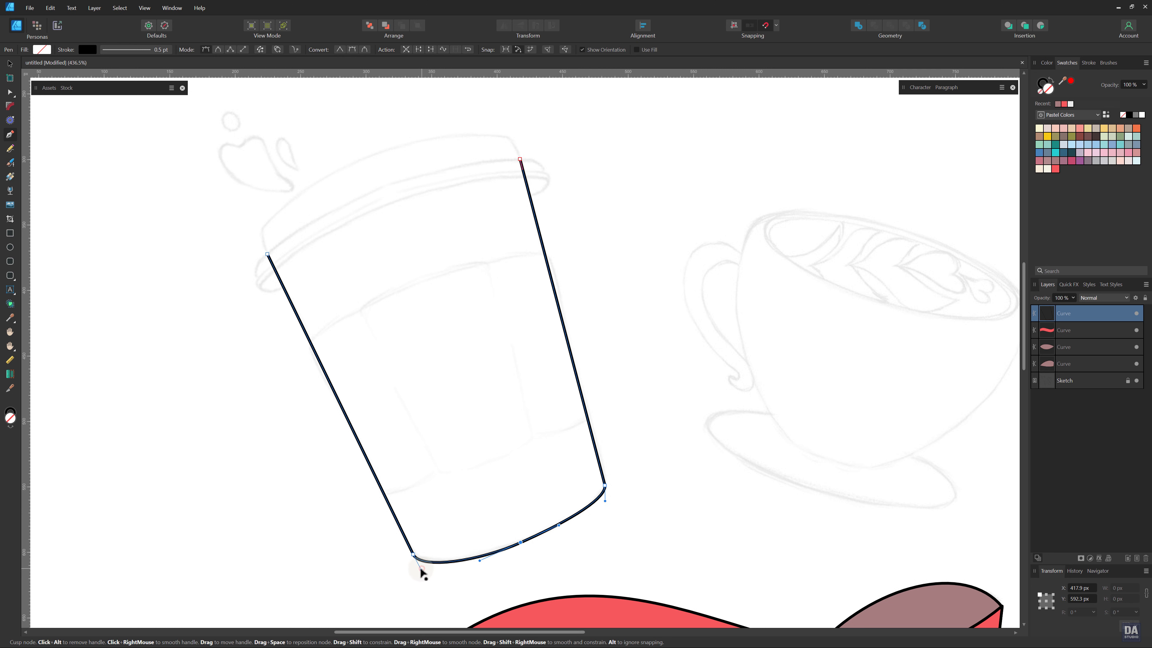
left_click_drag(405, 542, 396, 514)
- Close the cup outline along the lid line and arch its upper edge to match the sketch
left_click(520, 159)
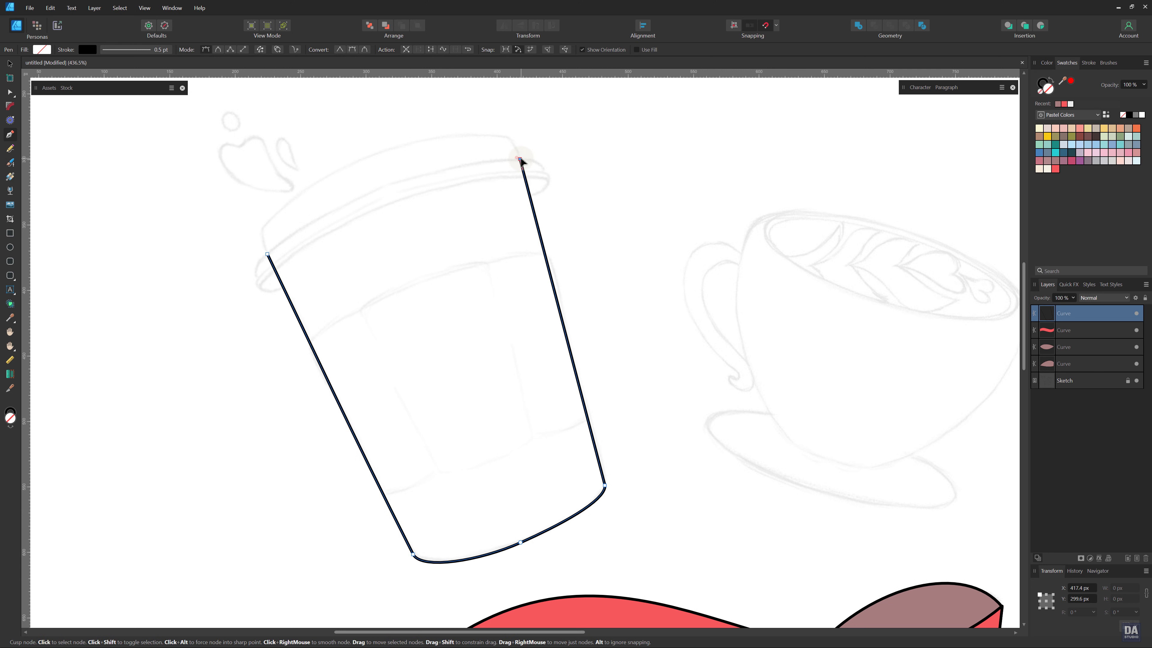
left_click(267, 254)
left_click_drag(368, 209, 381, 190)
key("v")
left_click(434, 323)
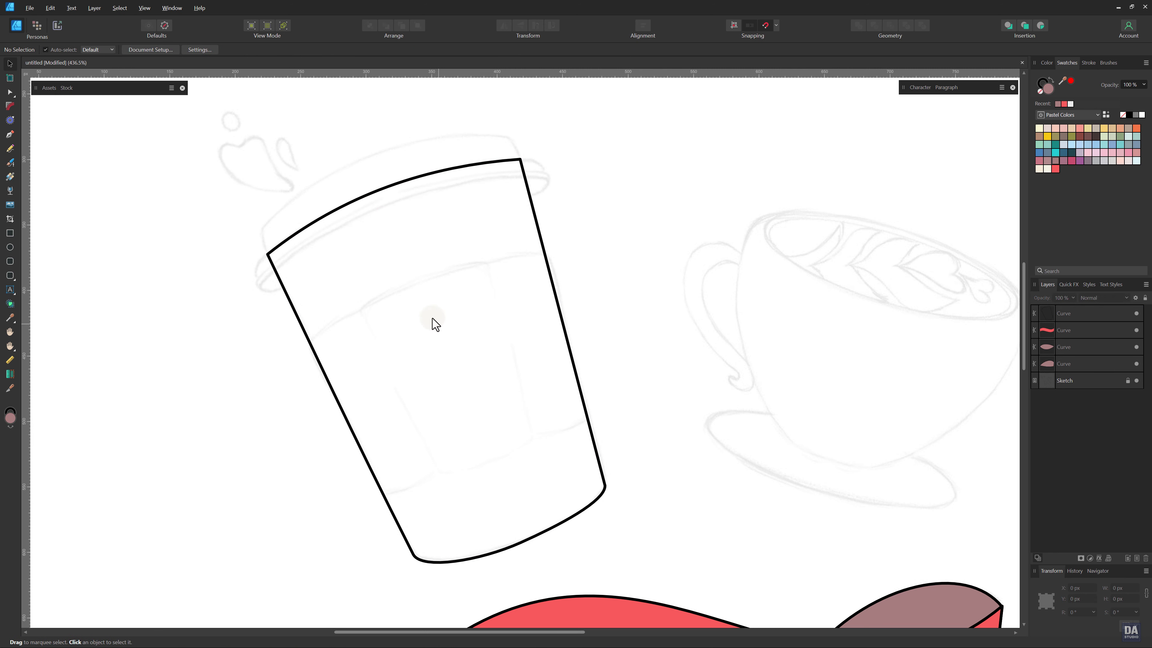
- Draw a rectangle of about 59 × 134 px on the cup, convert it to curves and taper its left side inward
left_click(10, 233)
left_click_drag(412, 285, 489, 462)
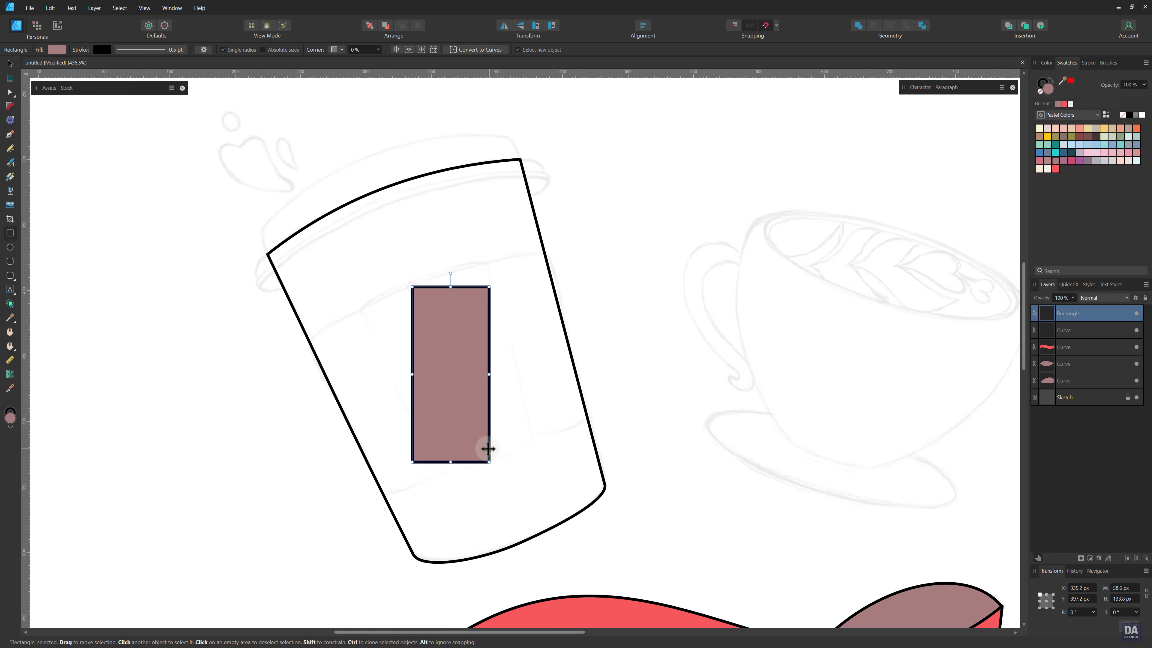
key("ctrl+Return")
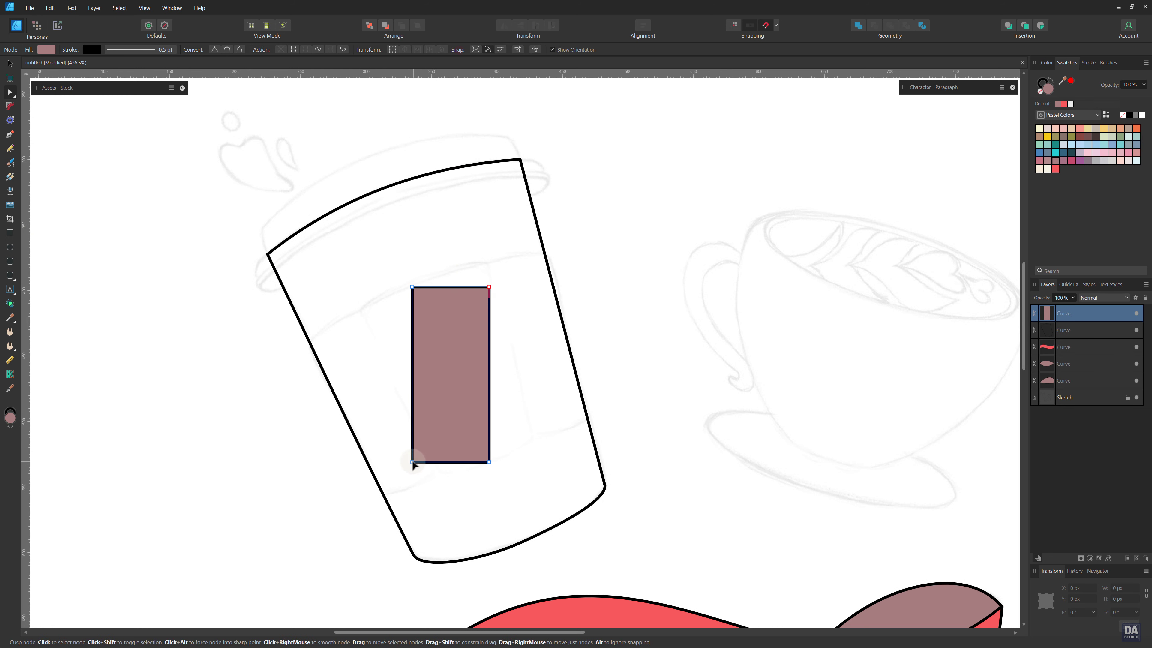
left_click_drag(413, 462, 434, 462)
key("v")
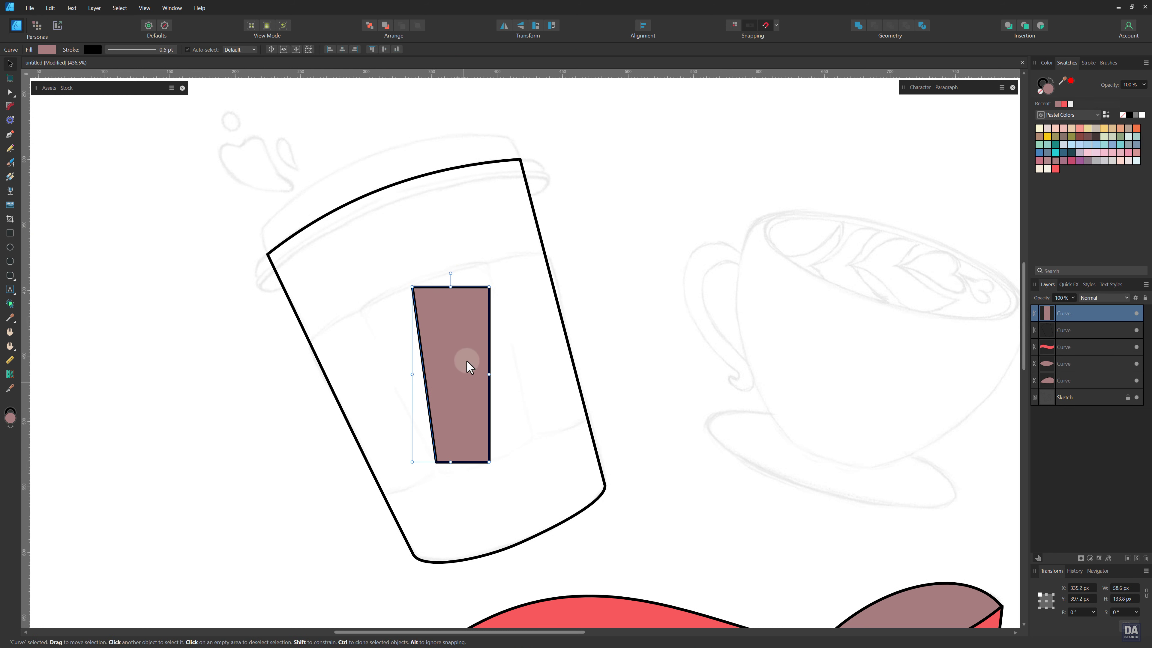
key("a")
key("v")
- Duplicate the tapered shape, flip the copy horizontally beside the original and merge both halves into one panel
left_click_drag(460, 355, 536, 355, "alt+shift")
left_click(504, 25)
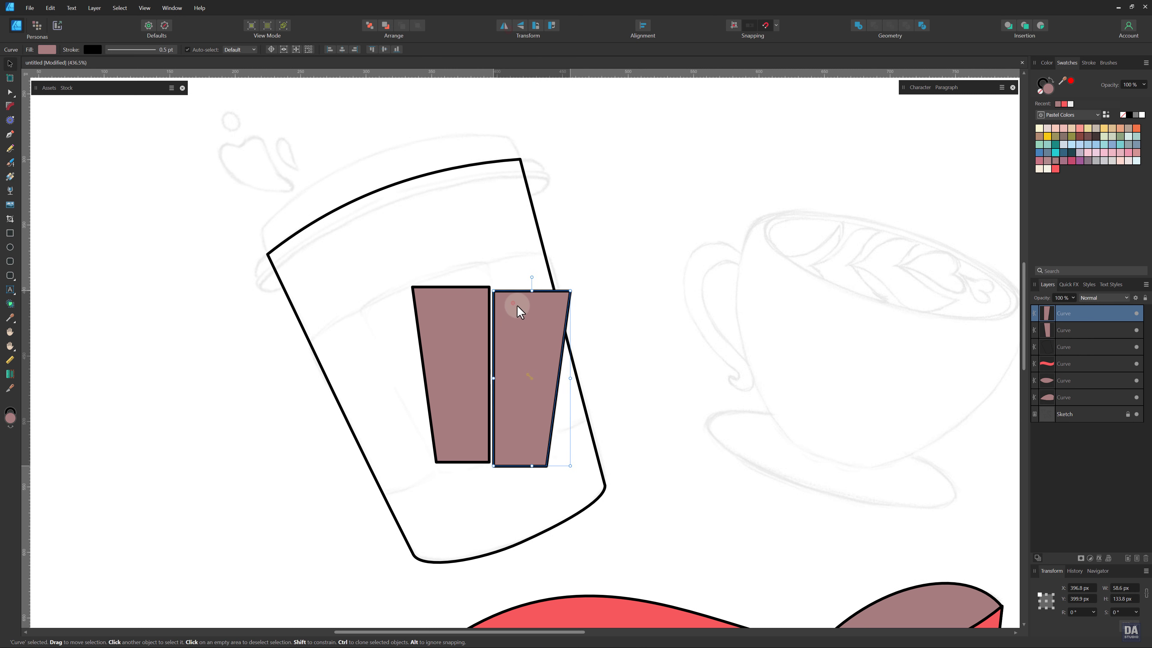
left_click_drag(517, 305, 517, 311)
key("ctrl+z")
left_click(455, 345, "shift")
left_click(858, 26)
- Rotate the merged panel to about 21.4°, then move and scale it to the sketched label area on the cup
left_click_drag(490, 273, 453, 280)
left_click_drag(481, 363, 444, 349)
left_click_drag(485, 441, 489, 454)
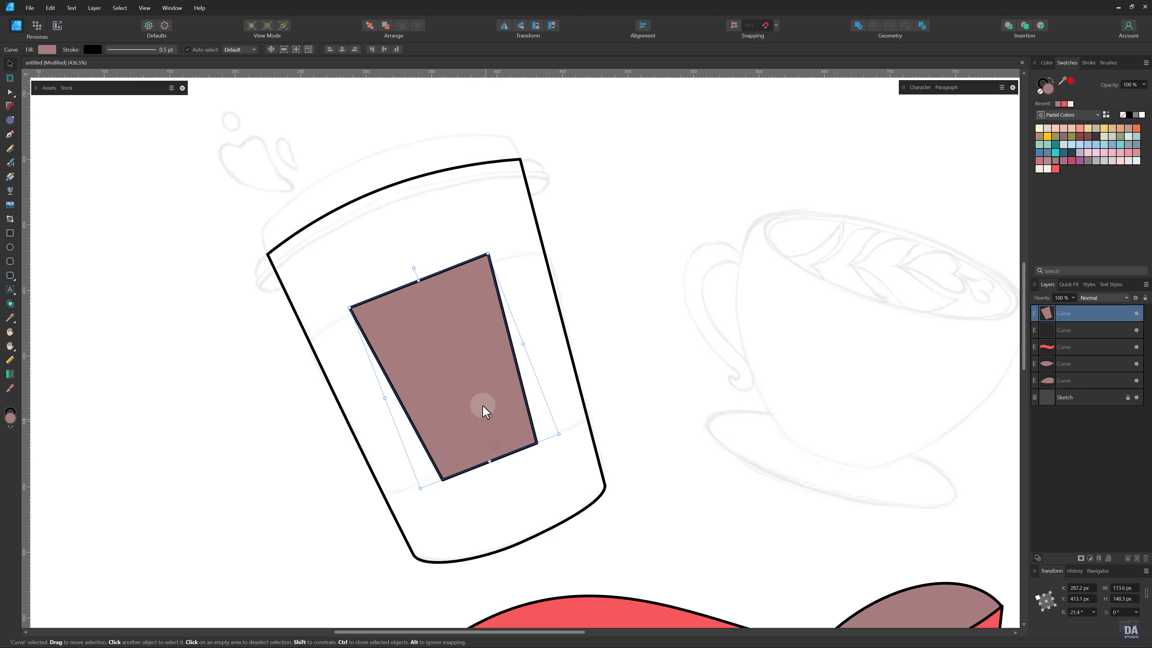
- Narrow the label panel on the cup slightly and bow its upper and lower edges to match the sketch
left_click_drag(522, 343, 514, 347, "ctrl")
left_click_drag(418, 279, 414, 274)
key("a")
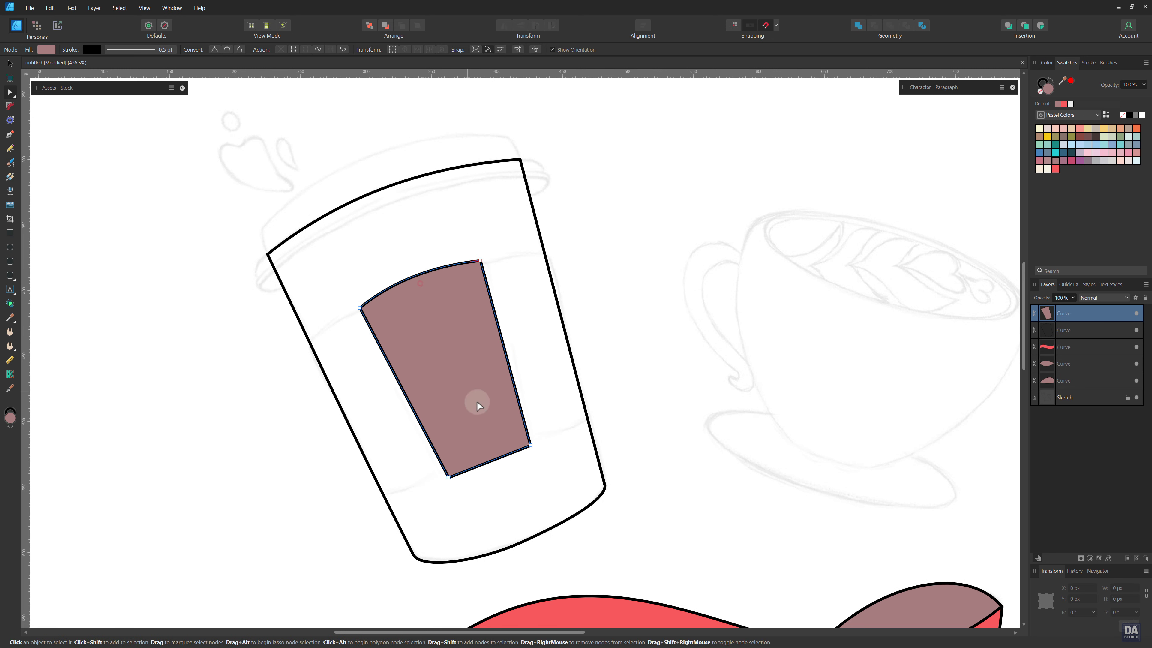
left_click_drag(483, 463, 535, 427)
left_click_drag(530, 445, 528, 437)
left_click(441, 470)
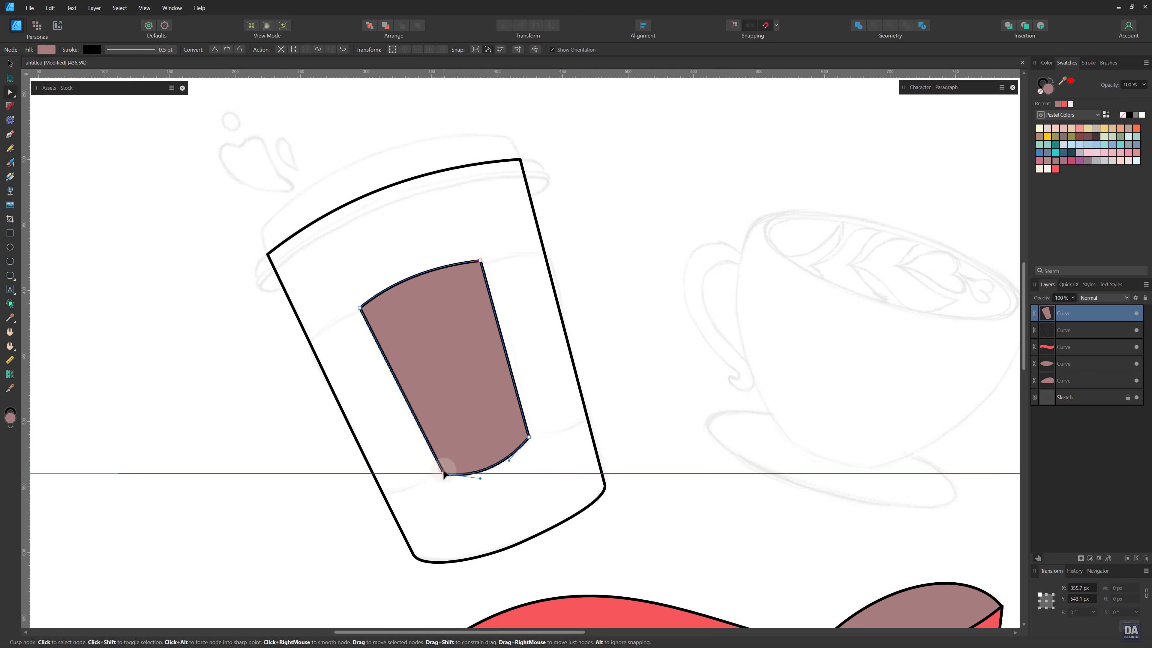
left_click(367, 377)
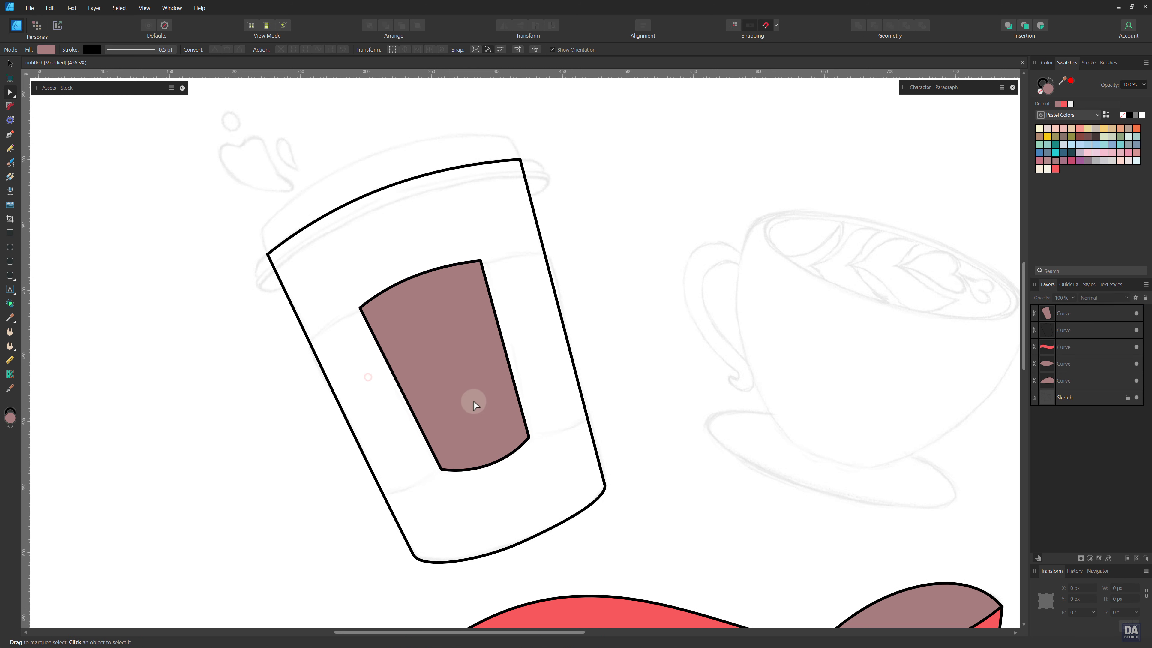
- Draw the sleeve section between the label panel and the cup's right edge as a closed shape with curved upper and lower edges
key("p")
left_click(544, 250)
left_click(475, 268)
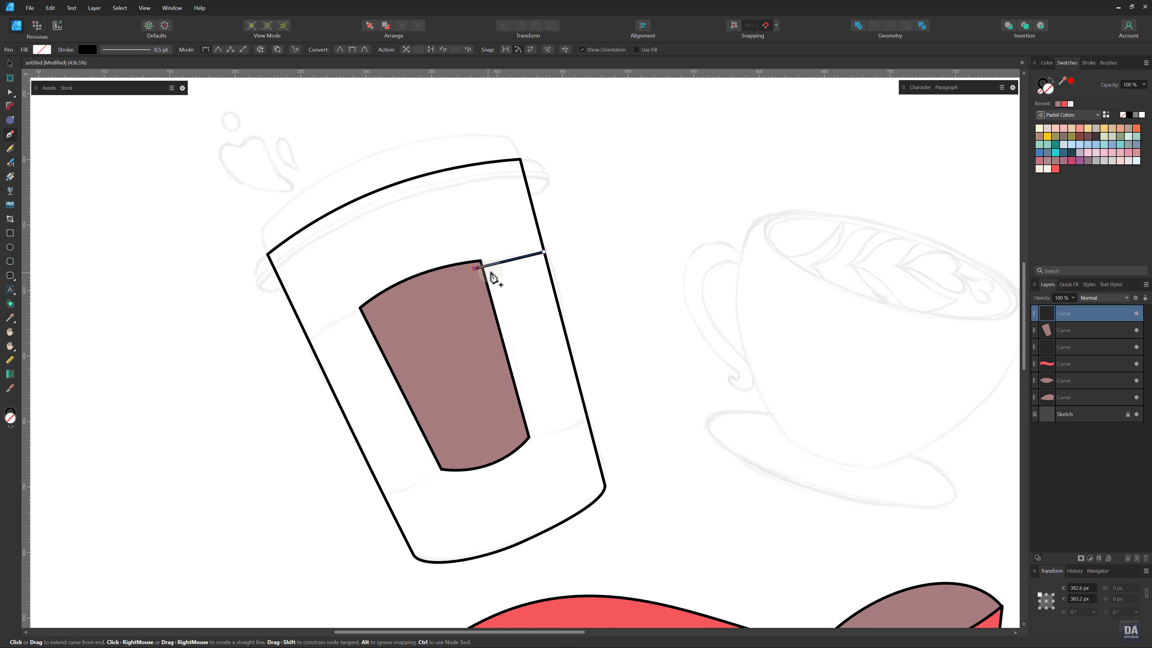
left_click(523, 431)
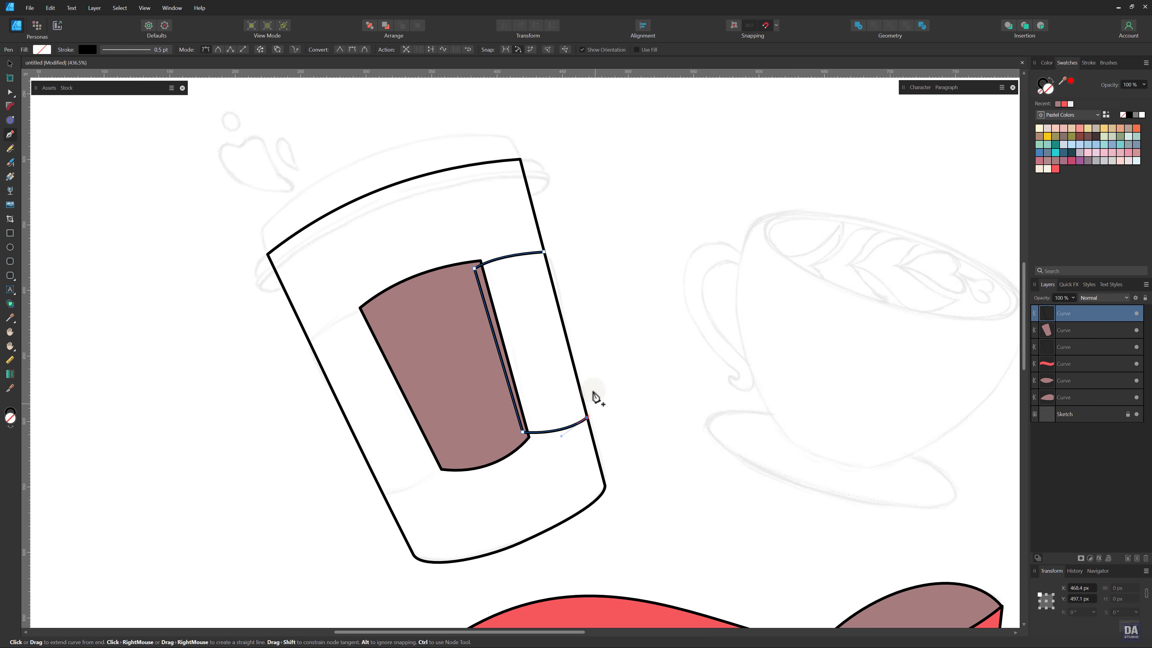
left_click(544, 252)
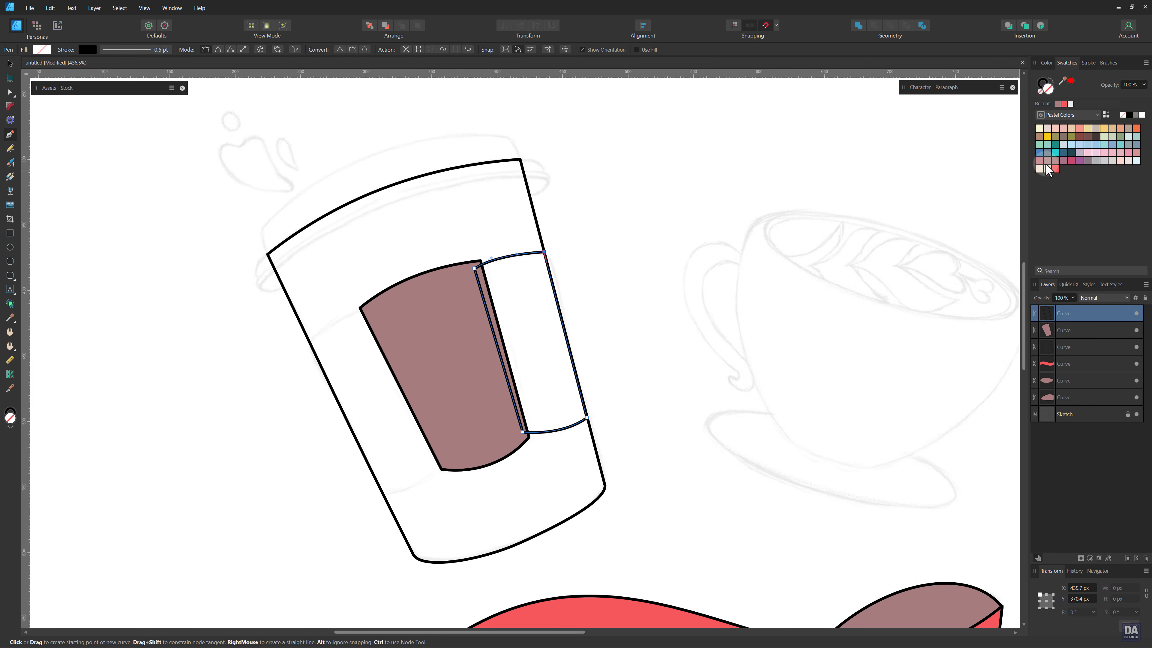
- Fill the right sleeve section with dusty pink and move it one level behind the label panel
left_click(1046, 163)
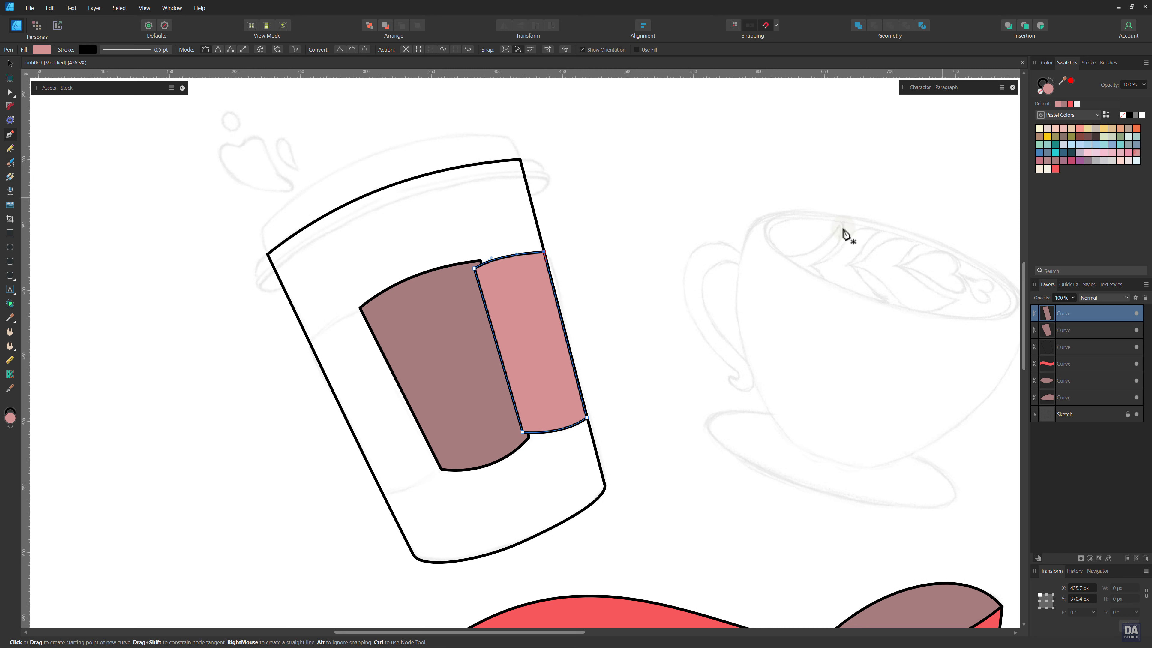
key("ctrl+[")
key("ctrl+d")
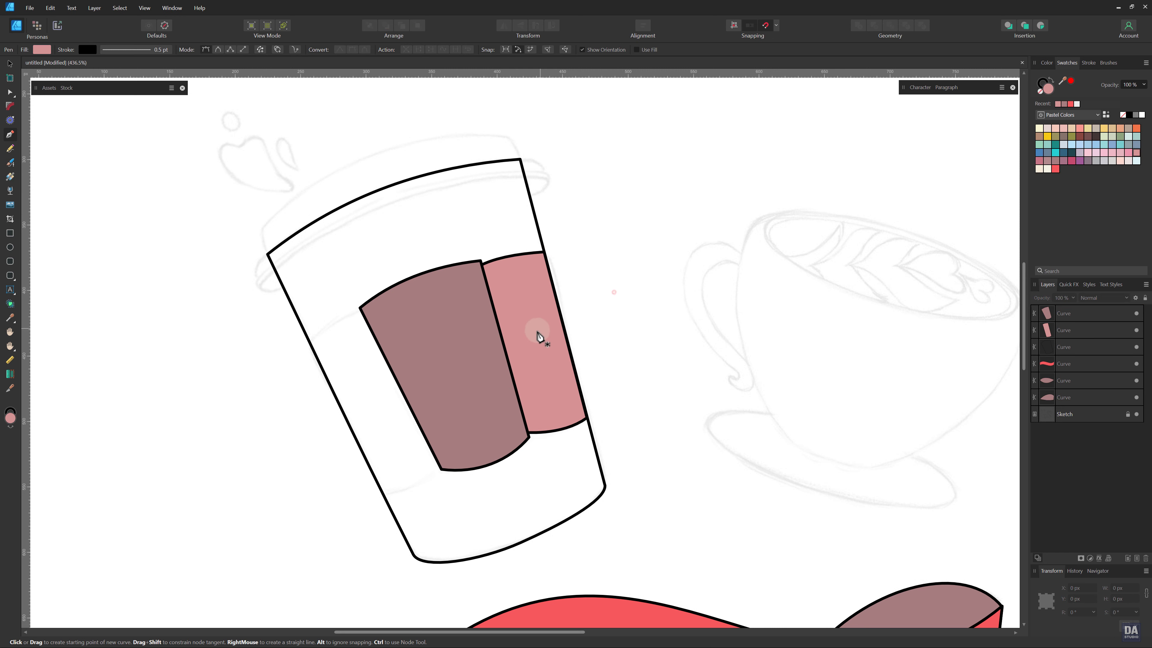
- Duplicate the pink sleeve section toward the cup's left side and flip the copy horizontally
key("v")
left_click_drag(529, 355, 385, 374)
left_click(504, 26)
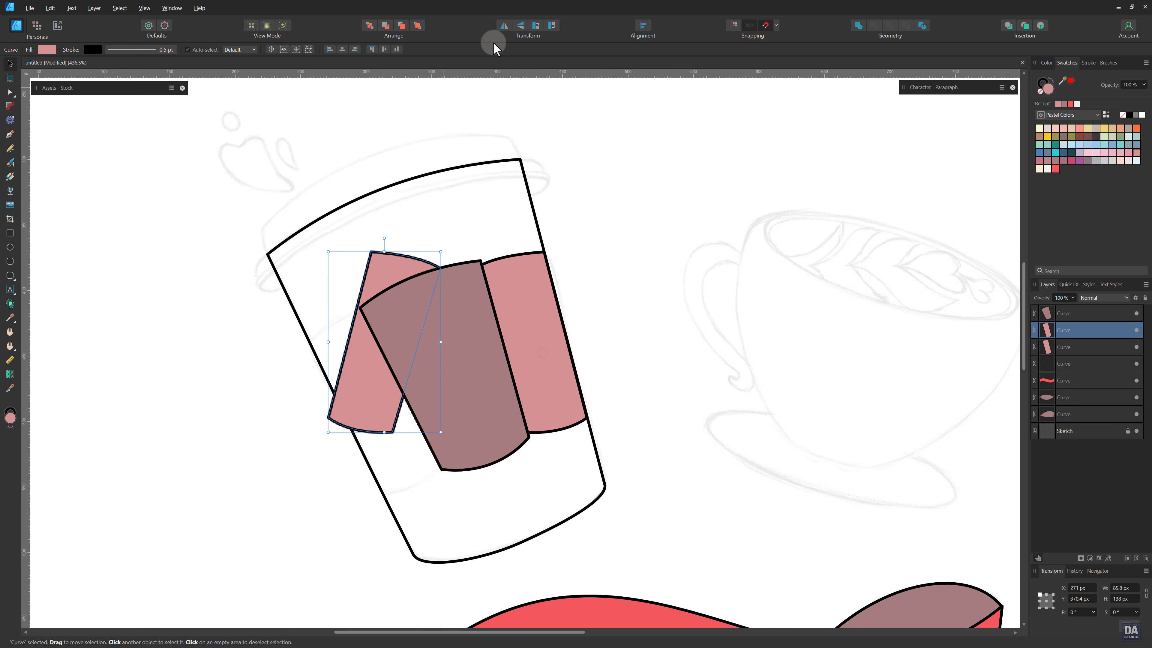
- Rotate, move and scale the flipped copy to the cup's left edge, then adjust its lower outer corner to the outline
left_click_drag(384, 238, 327, 256)
left_click_drag(339, 314, 338, 370)
left_click_drag(308, 323, 322, 314)
left_click_drag(360, 386, 360, 385)
key("a")
left_click(386, 497)
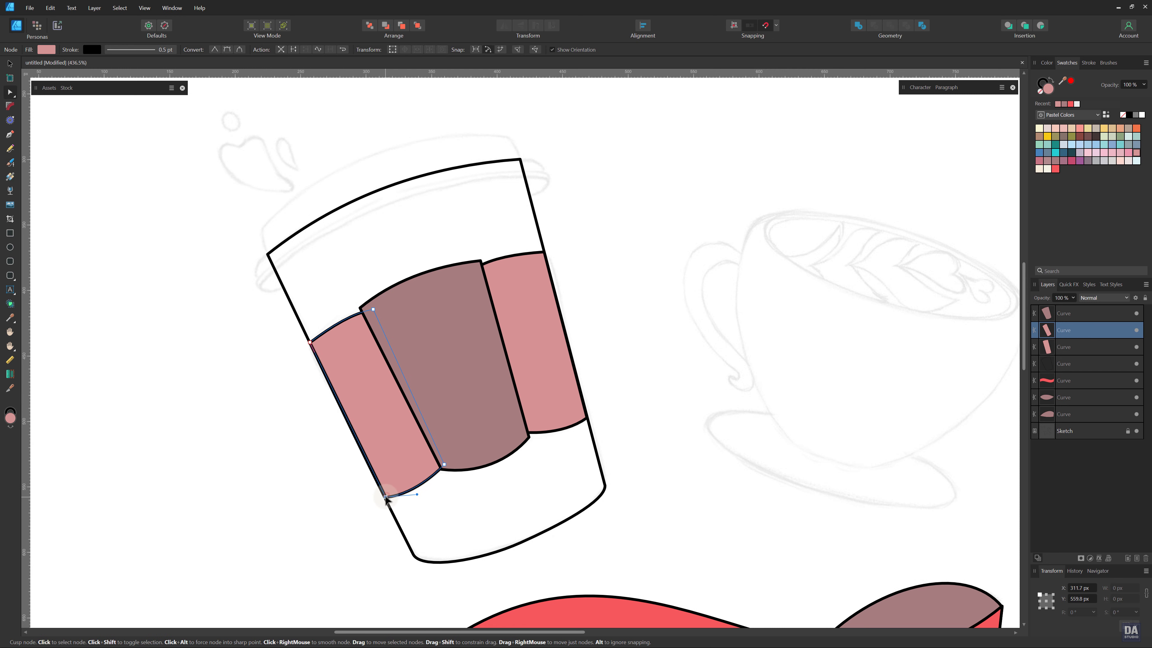
left_click(544, 457)
left_click_drag(522, 418, 467, 322)
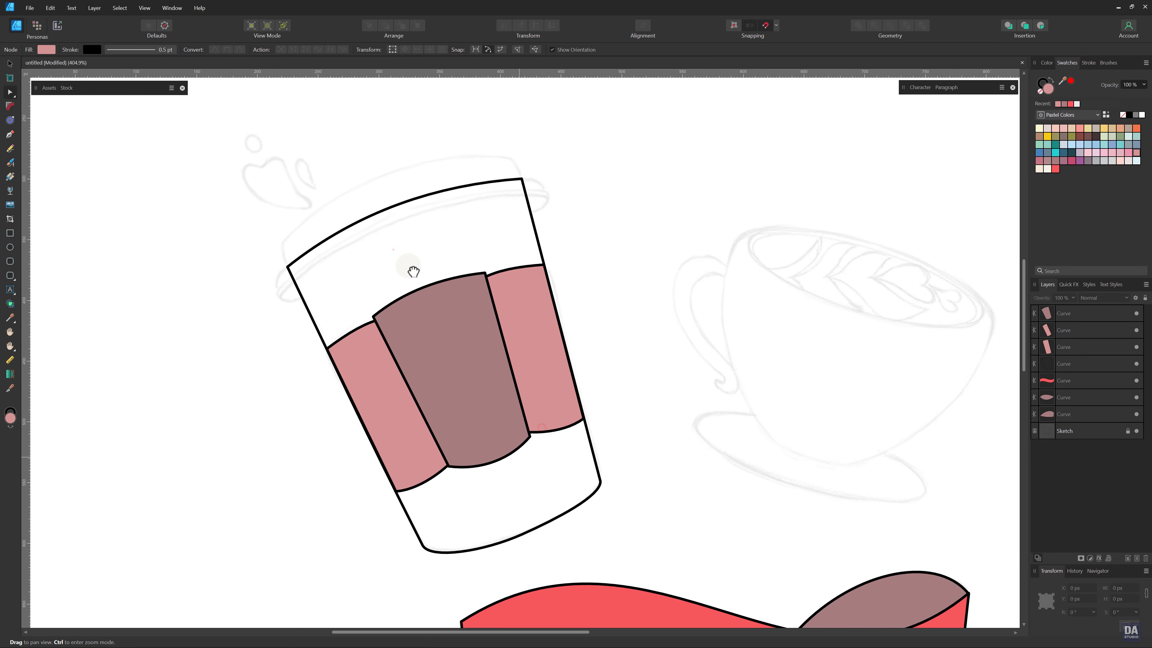
left_click_drag(393, 250, 431, 313)
left_click_drag(380, 300, 452, 278)
key("v")
key("p")
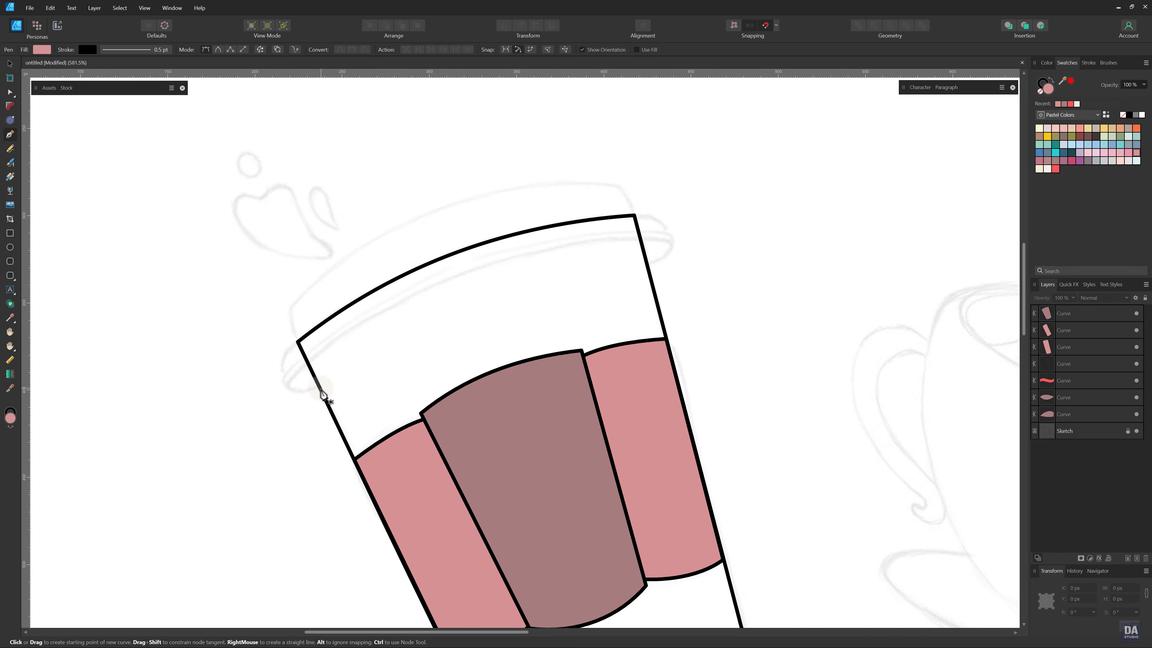
left_click(466, 266)
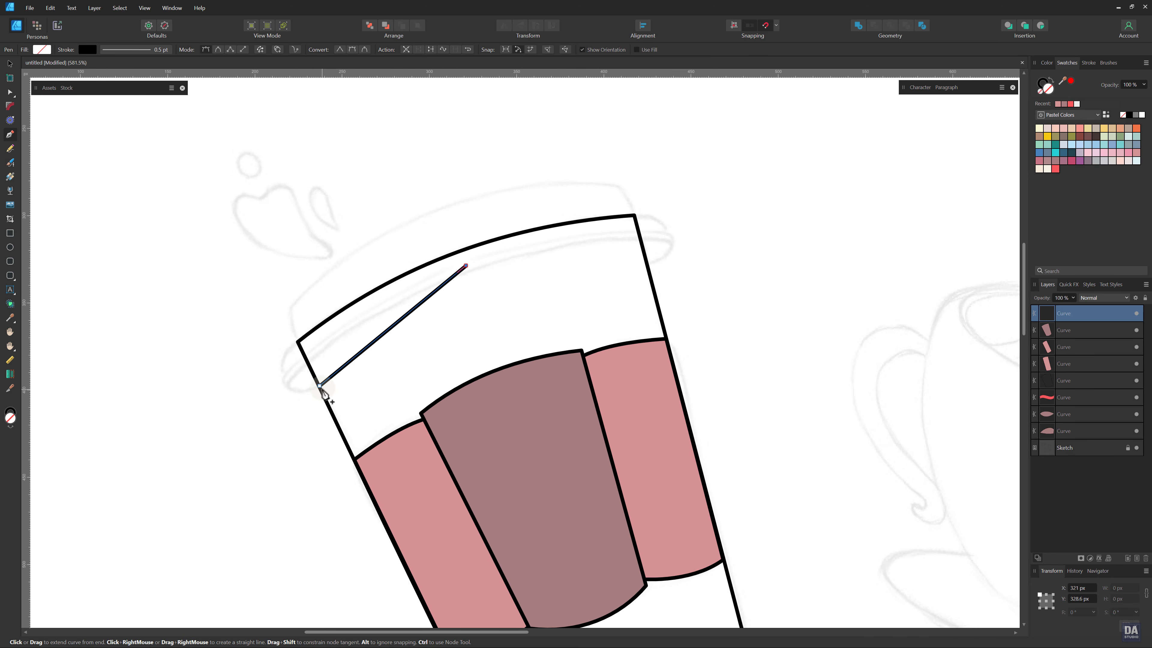
left_click(318, 389)
key("ctrl+z")
key("ctrl+z")
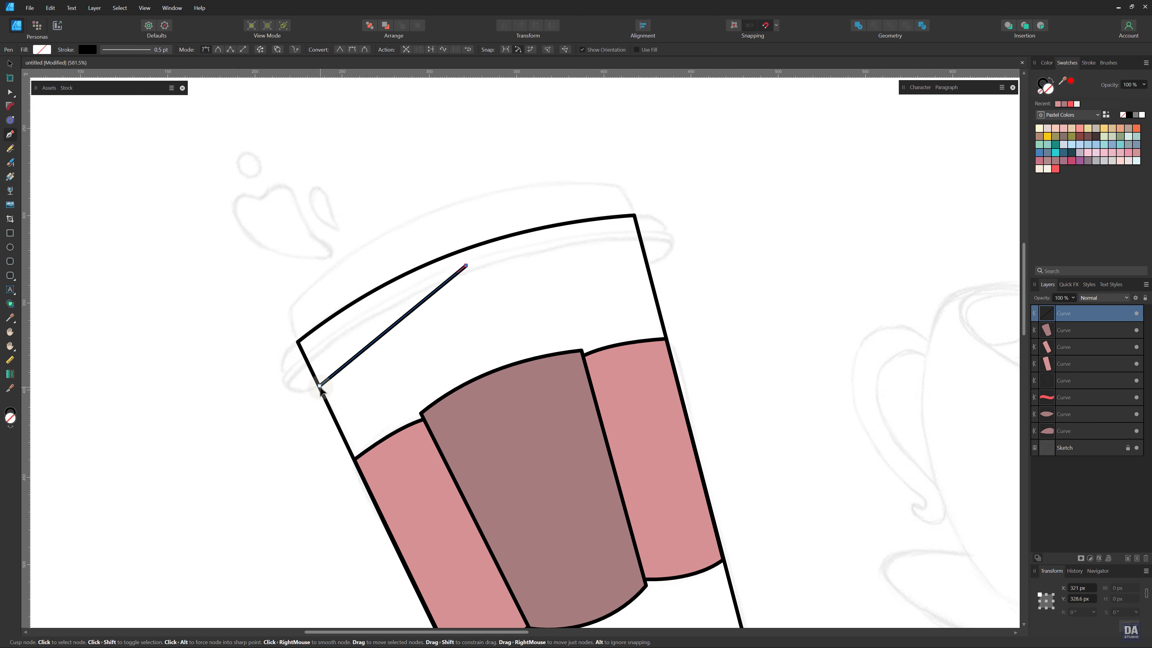
- Draw the lower lid rim as an open path from the cup's left edge around to its right edge
left_click(319, 386)
left_click(283, 381)
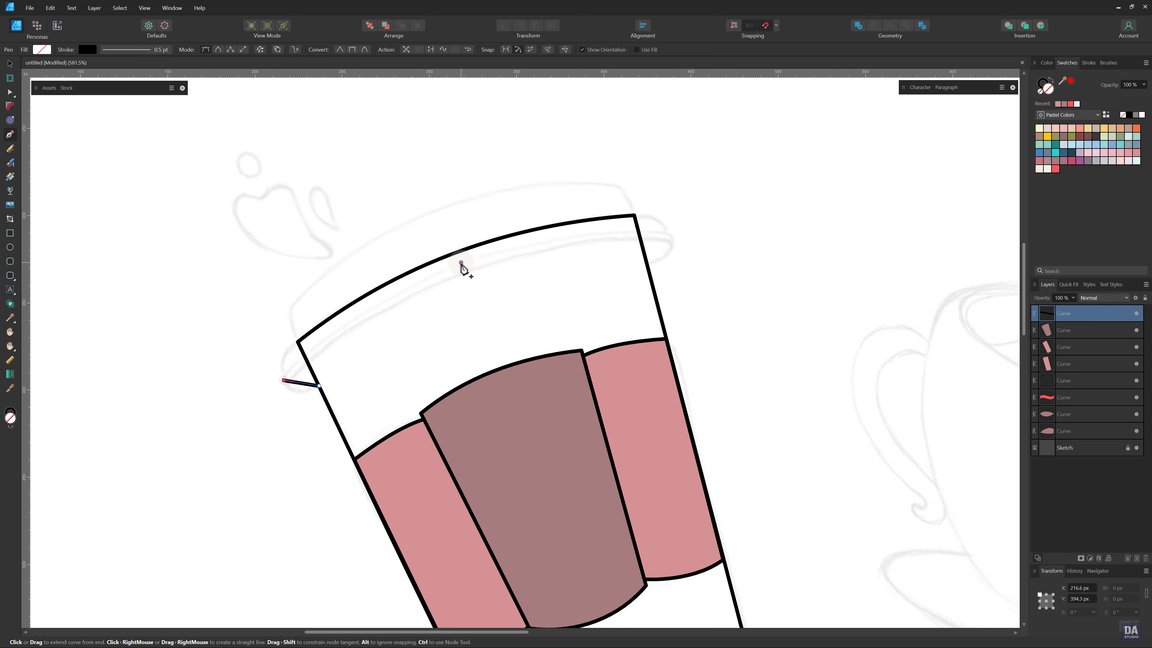
left_click(466, 266)
left_click(671, 237)
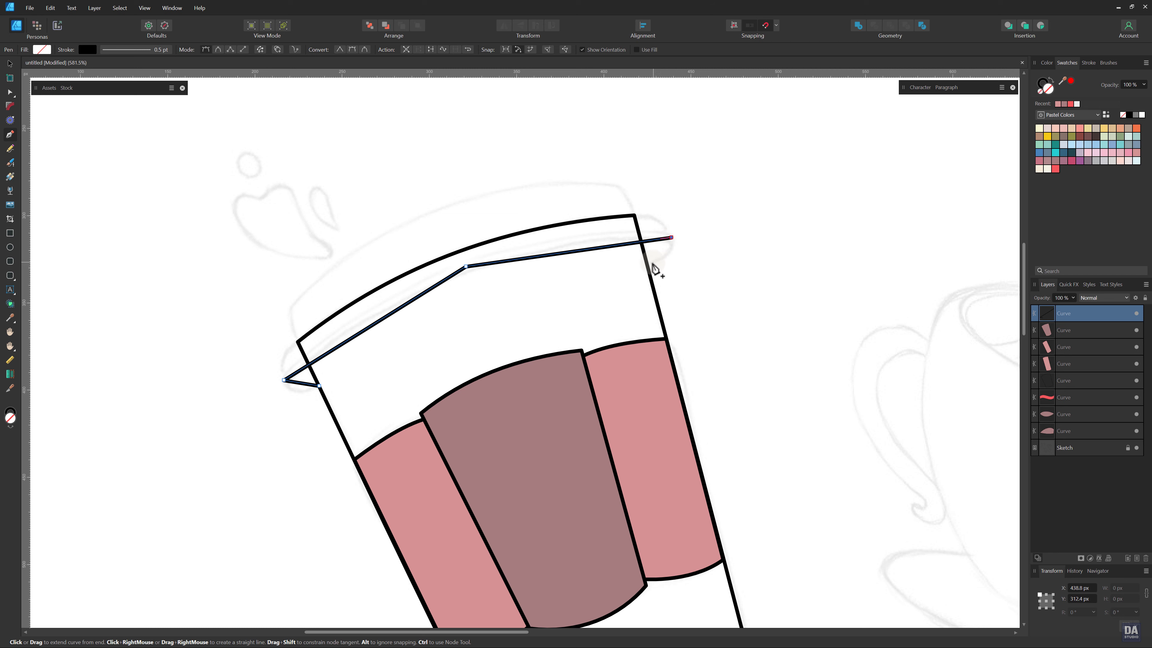
left_click(648, 264)
- Round the left end of the lower lid rim and curve its left half along the sketch
left_click_drag(302, 384, 297, 396)
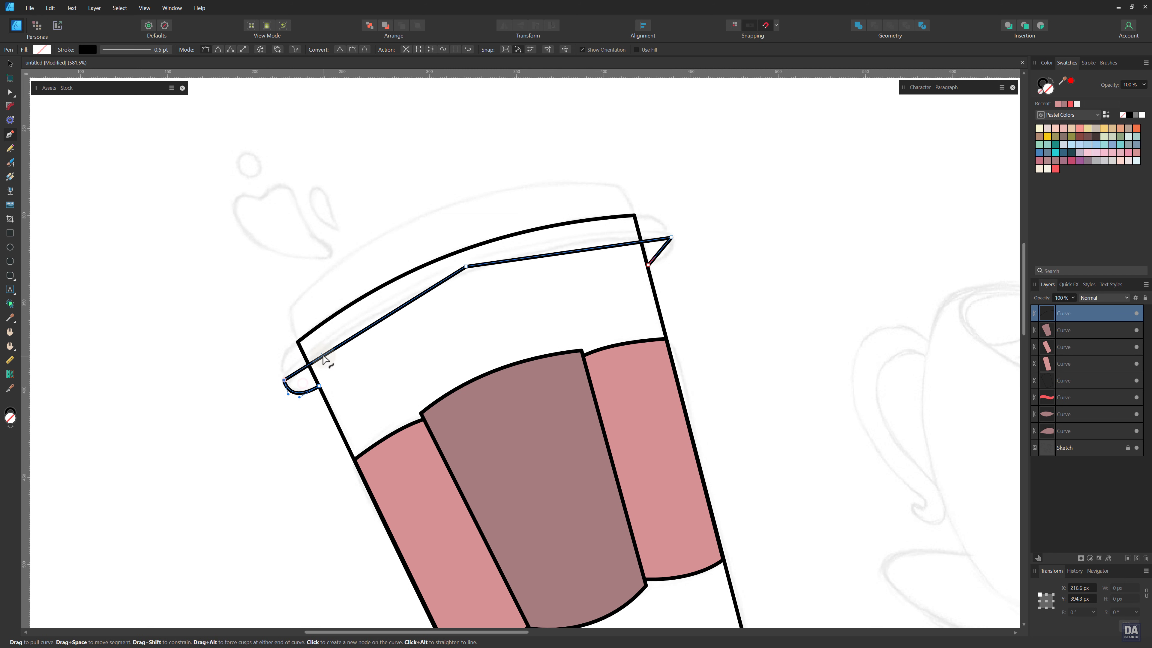
left_click_drag(322, 355, 314, 352)
left_click(283, 381)
left_click_drag(289, 391, 276, 393)
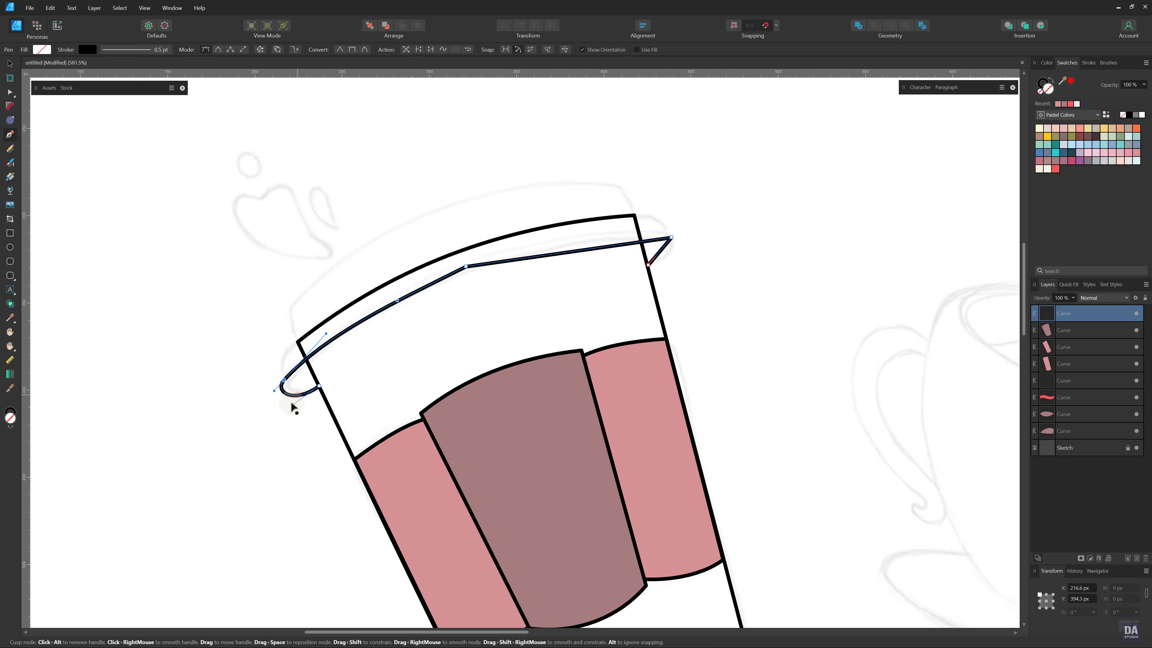
left_click_drag(327, 334, 326, 332)
left_click_drag(397, 301, 418, 286)
- Smooth the middle node of the lower lid rim and curve its right half and right end along the sketch
left_click(466, 266)
left_click_drag(505, 261, 529, 241)
left_click_drag(606, 241, 666, 239)
left_click_drag(611, 227, 645, 229)
left_click_drag(465, 266, 468, 267)
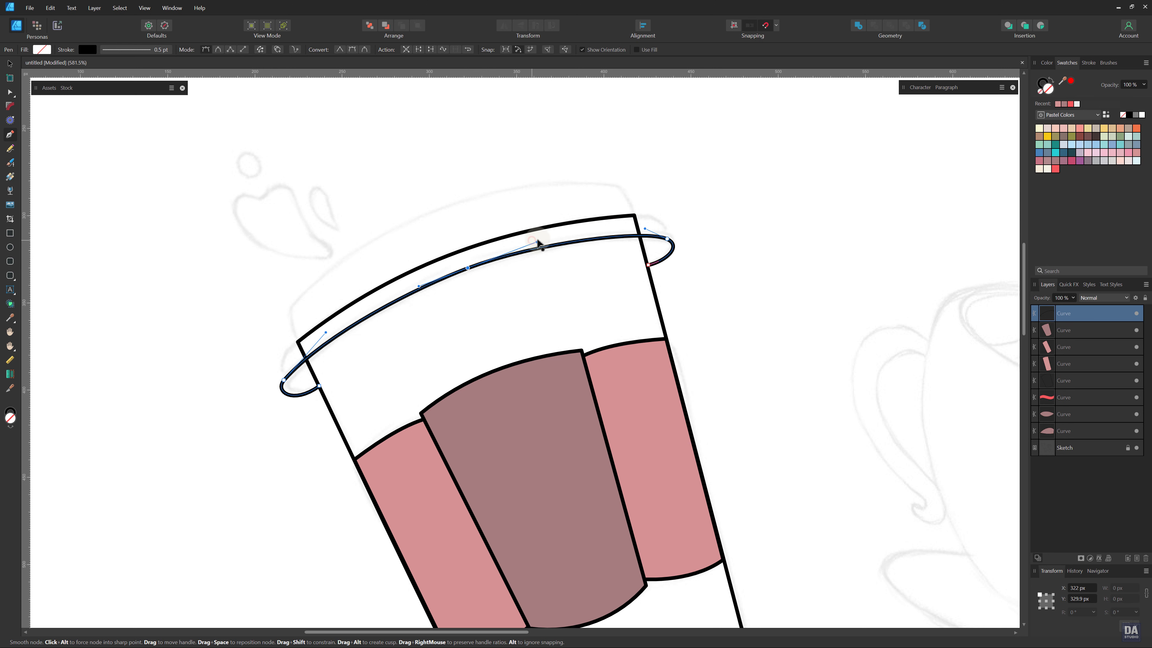
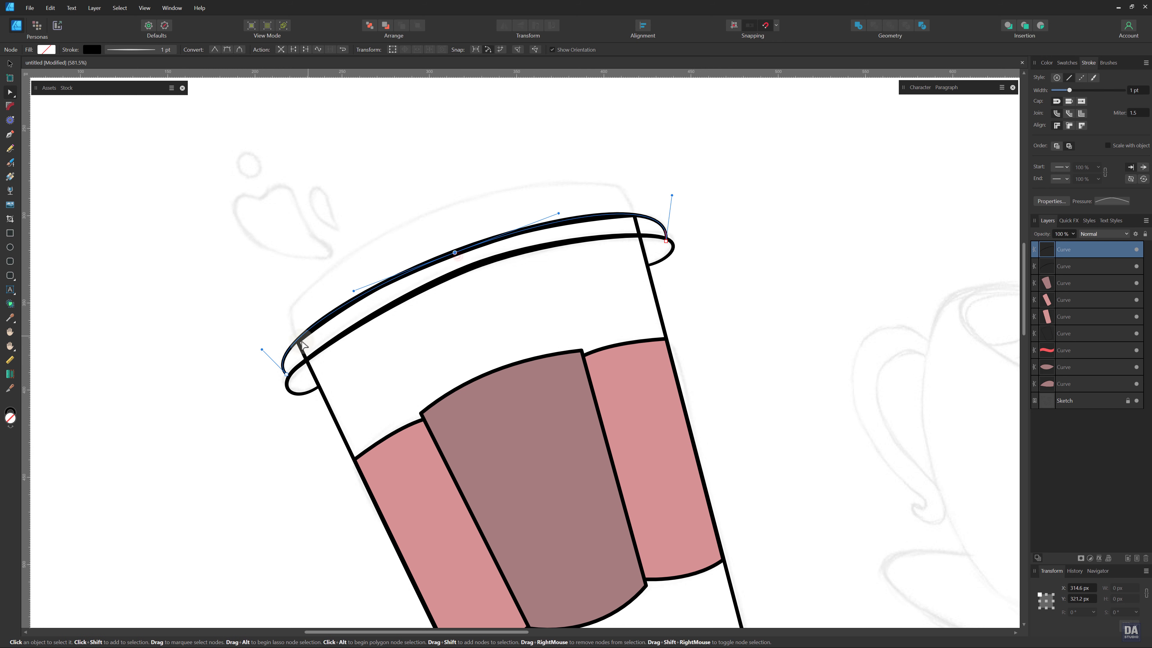
- Refine the curve at the left end of the upper lid rim and deselect it
left_click_drag(262, 349, 262, 355)
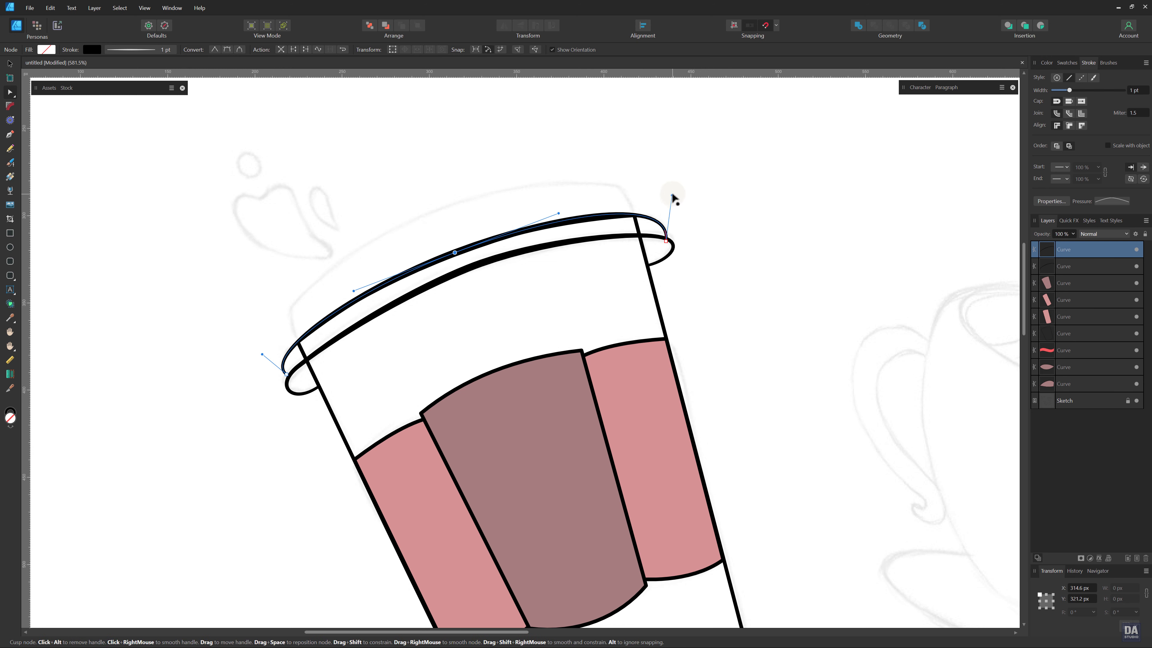
key("ctrl+d")
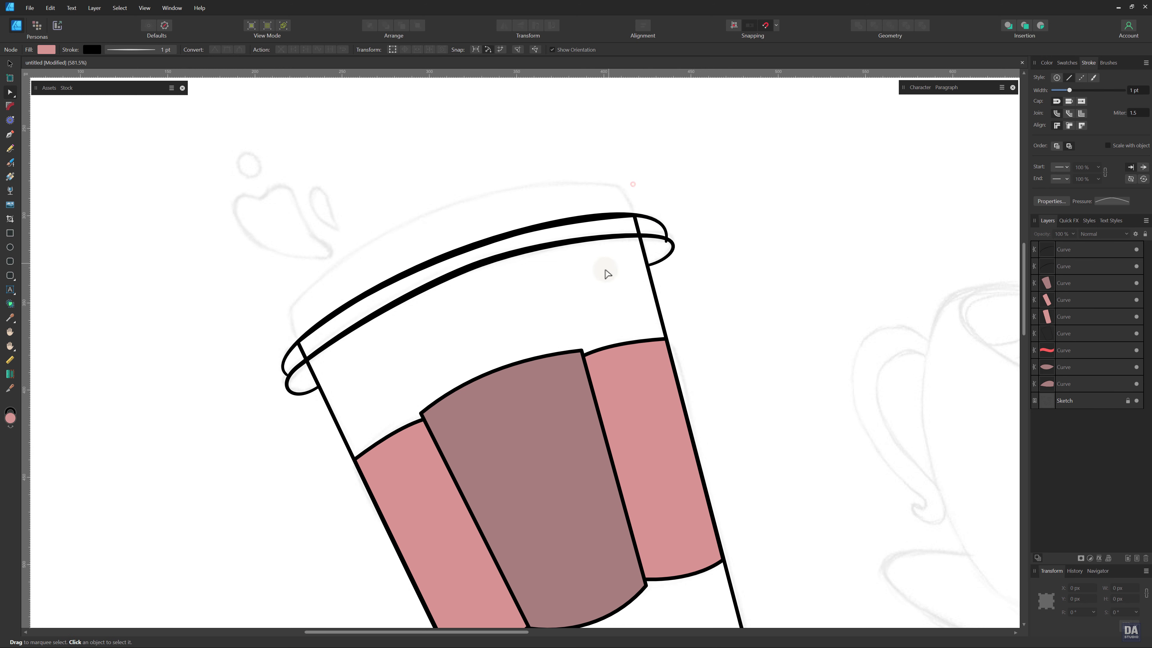
- Draw the domed top of the lid above the rim, with rounded left and right shoulders following the sketch
key("z")
left_click_drag(524, 322, 493, 325)
left_click_drag(470, 239, 492, 239)
key("p")
left_click(331, 357)
left_click_drag(459, 239, 627, 180)
left_click(640, 246)
left_click_drag(313, 338, 302, 327)
left_click(590, 231, "ctrl")
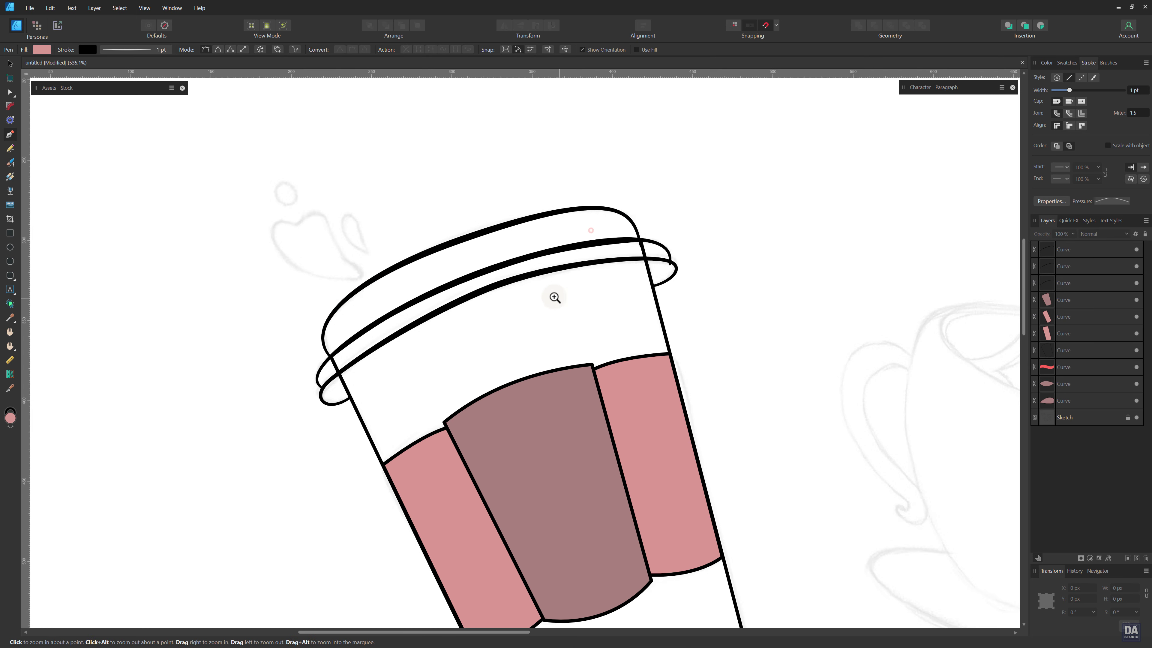
- Draw the large heart-shaped splash beside the lid as a closed path and set its stroke width to 0.4 pt
left_click(493, 233, "ctrl")
left_click_drag(496, 239, 473, 268)
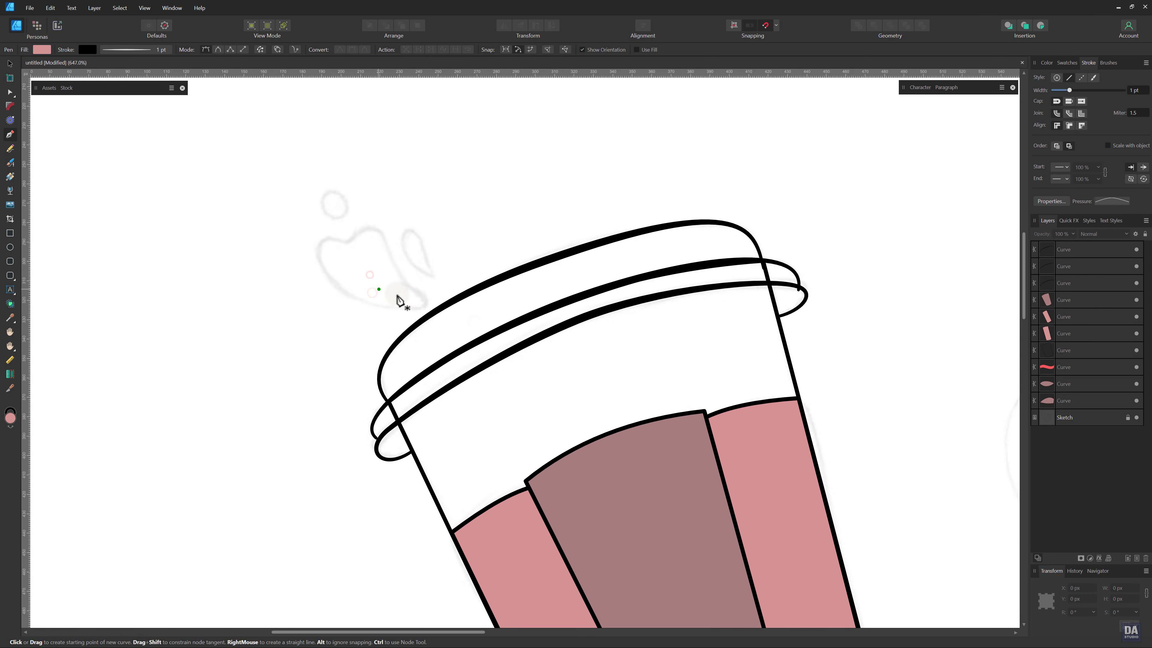
left_click(420, 309)
left_click(316, 259)
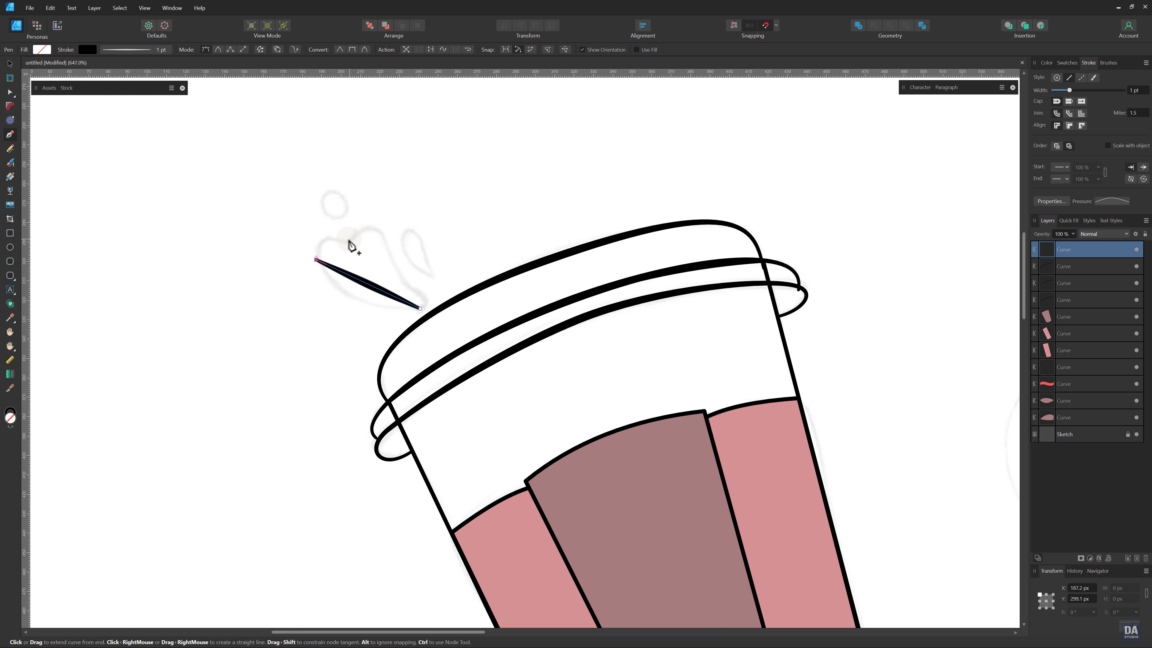
left_click_drag(420, 309, 402, 278)
left_click_drag(1069, 89, 1059, 89)
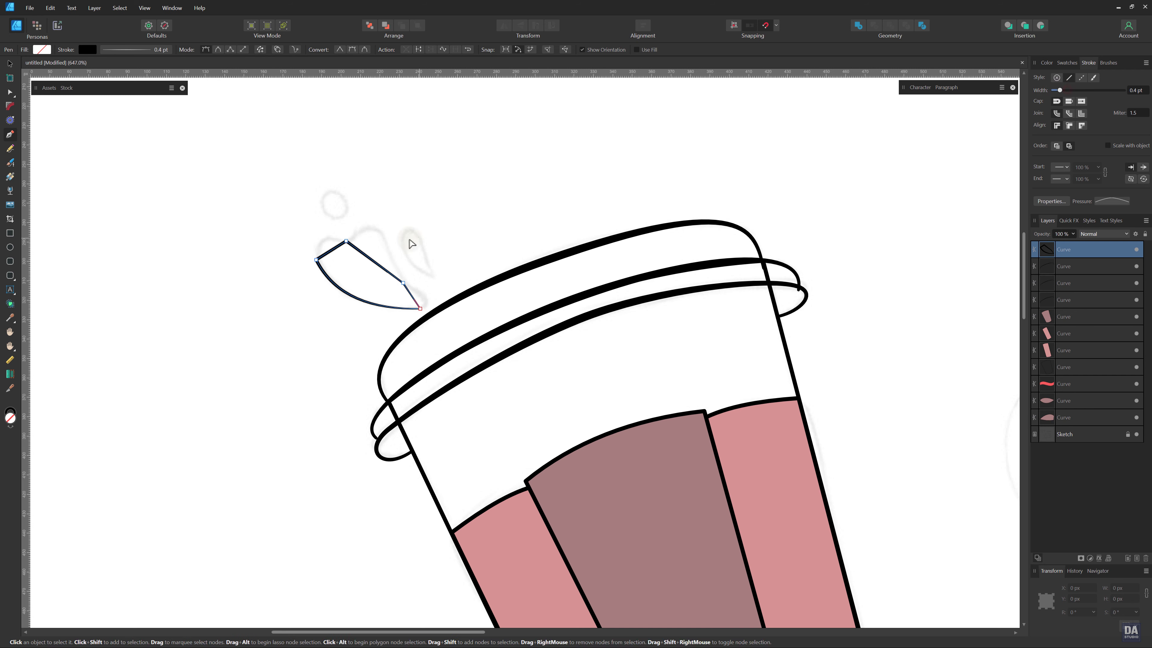
- Bend the segments and adjust the nodes of the large splash to round its lobes and lower tip along the sketch
mouse_move(375, 261)
left_mouse_down()
mouse_move(370, 247)
mouse_move(371, 261)
left_mouse_up()
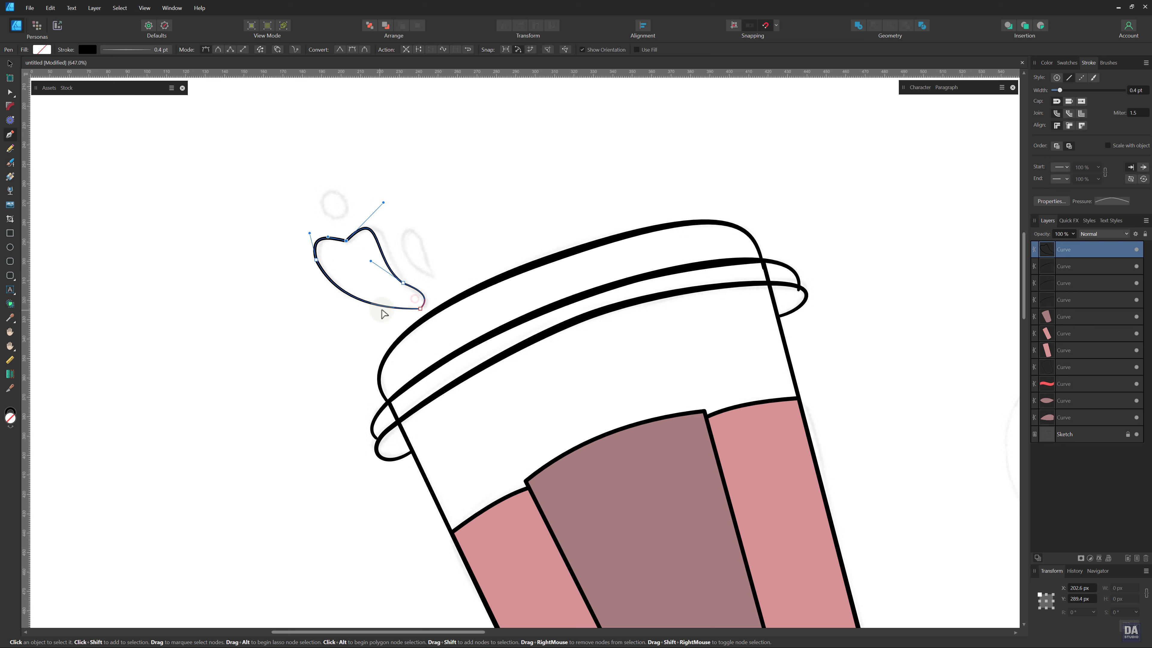
left_click(420, 308)
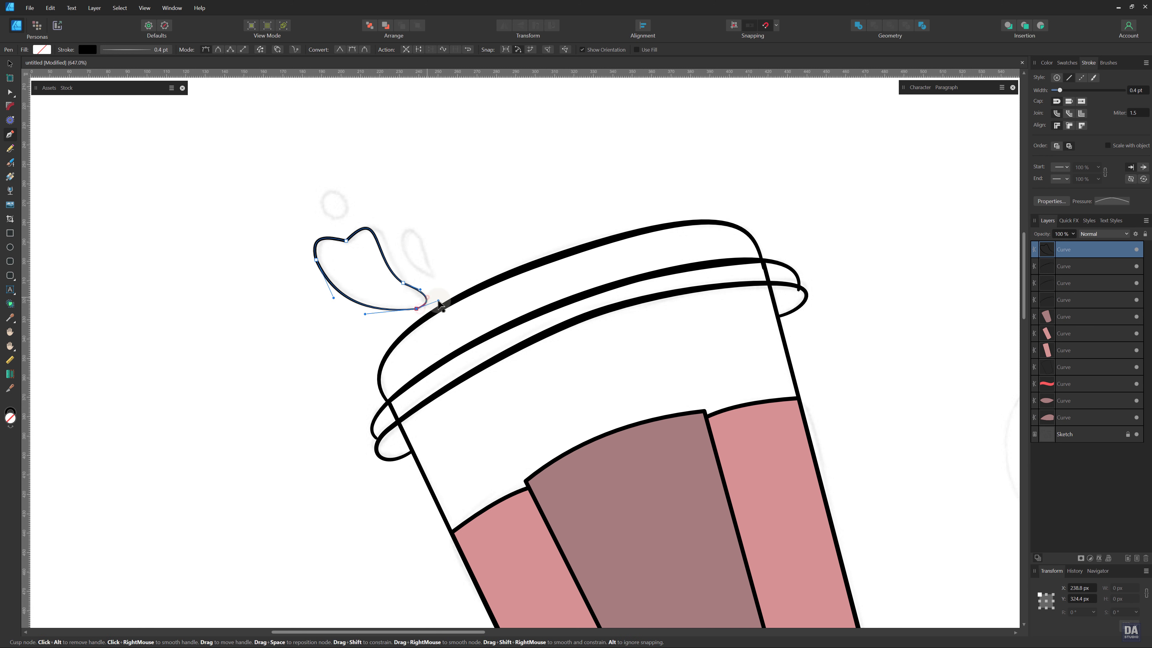
left_click_drag(416, 309, 422, 312)
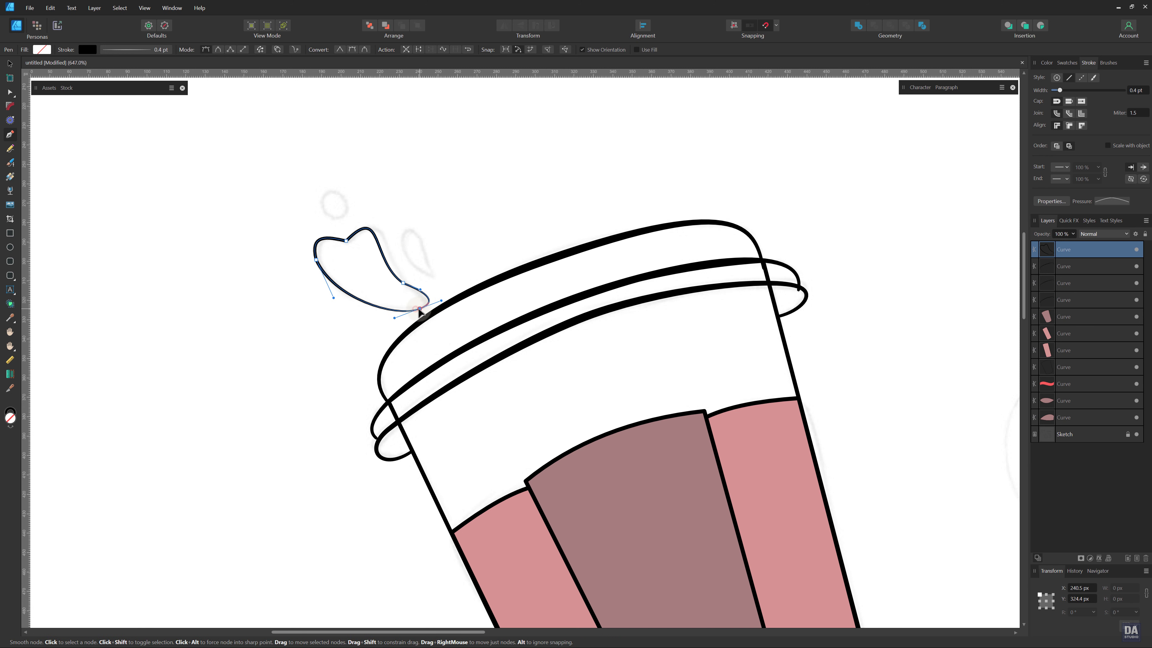
left_click(346, 240)
left_click_drag(382, 238, 380, 239)
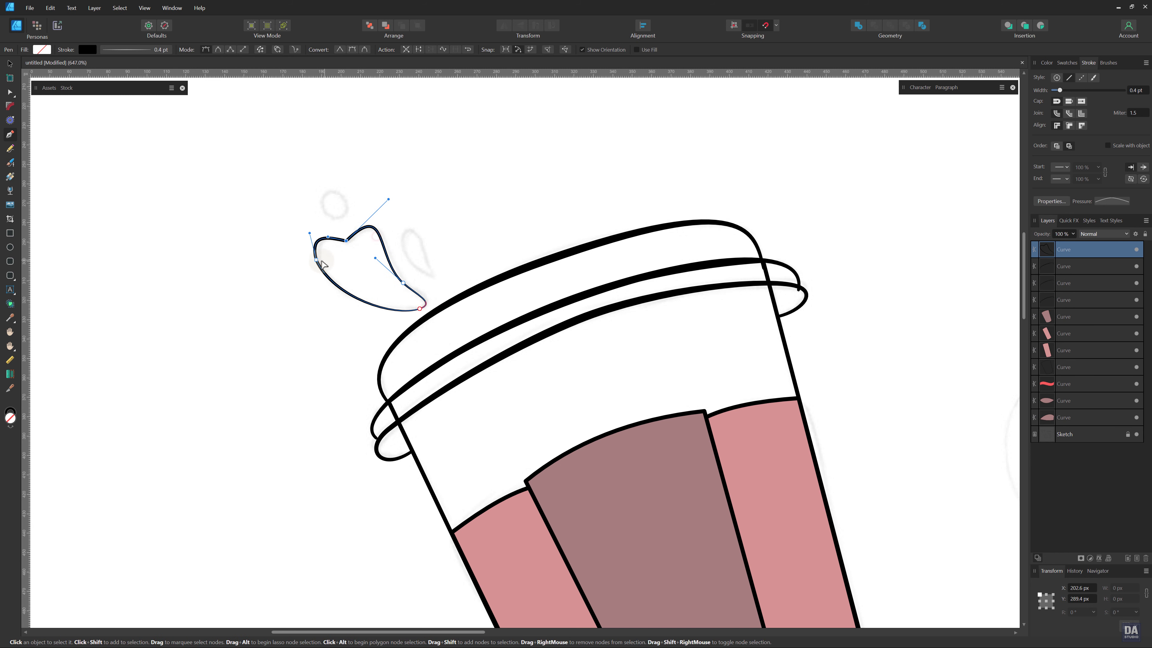
key("ctrl+d")
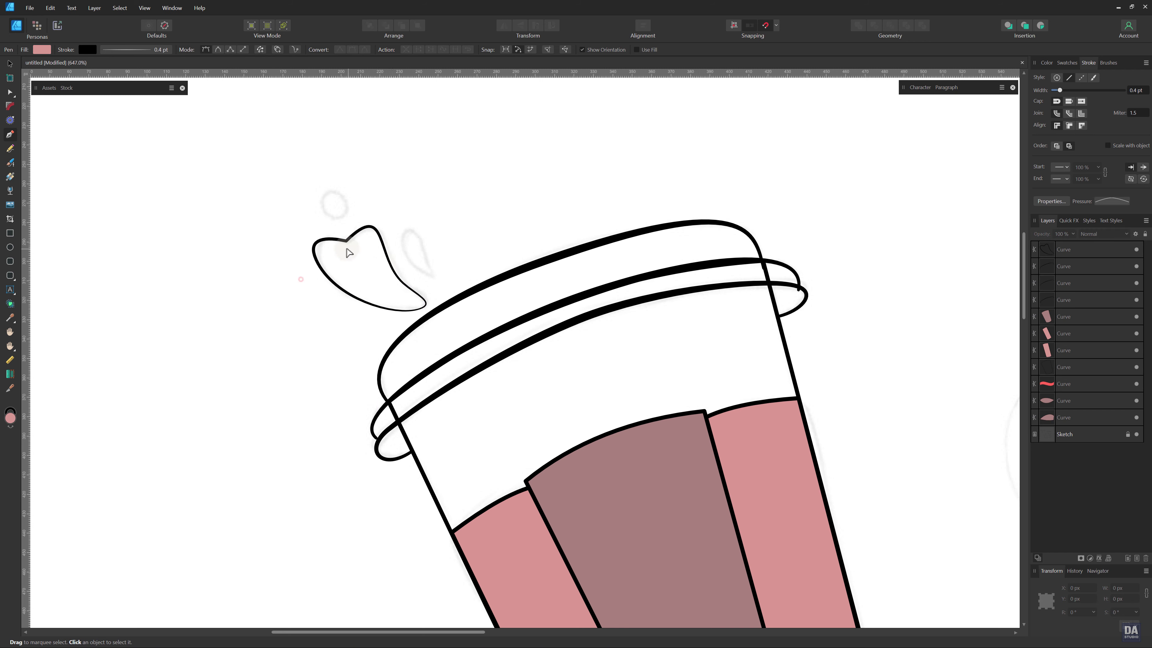
- Draw the small teardrop splash between the large splash and the lid as a closed curve
left_click(436, 278)
mouse_move(406, 226)
left_mouse_down()
mouse_move(399, 262)
mouse_move(417, 221)
left_mouse_up()
key("Escape")
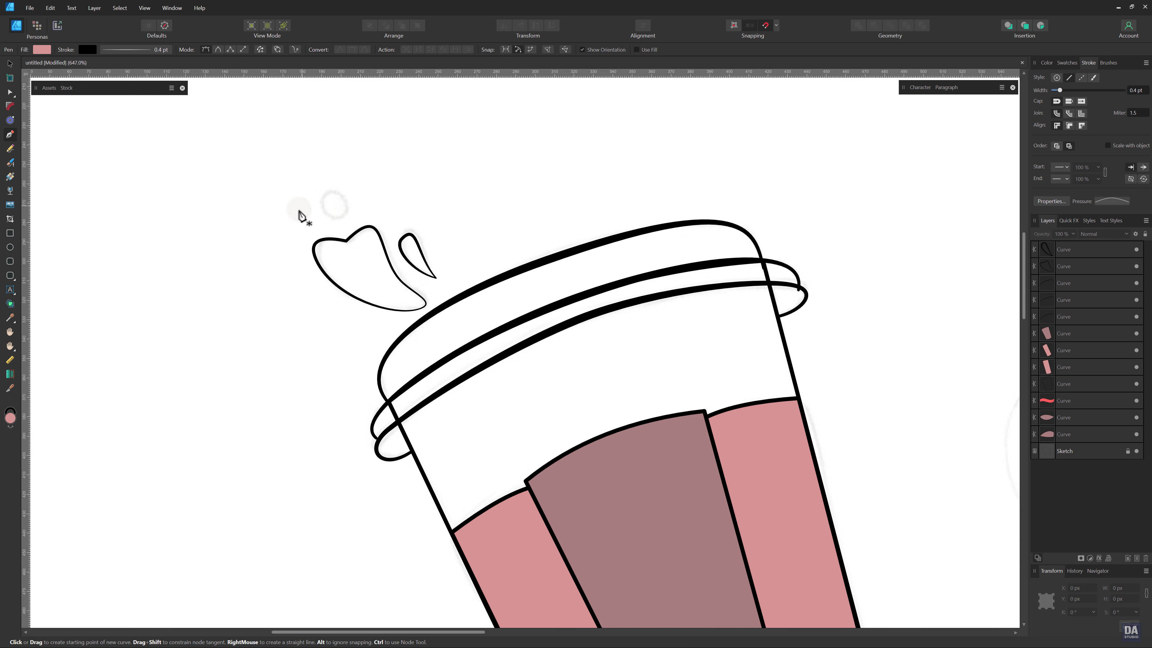
- Draw a tilted ellipse of about 10.4 × 13.8 px over the sketched round droplet and remove its fill
left_click(11, 246)
left_click_drag(320, 195, 346, 222)
left_click_drag(337, 183, 360, 222)
key("v")
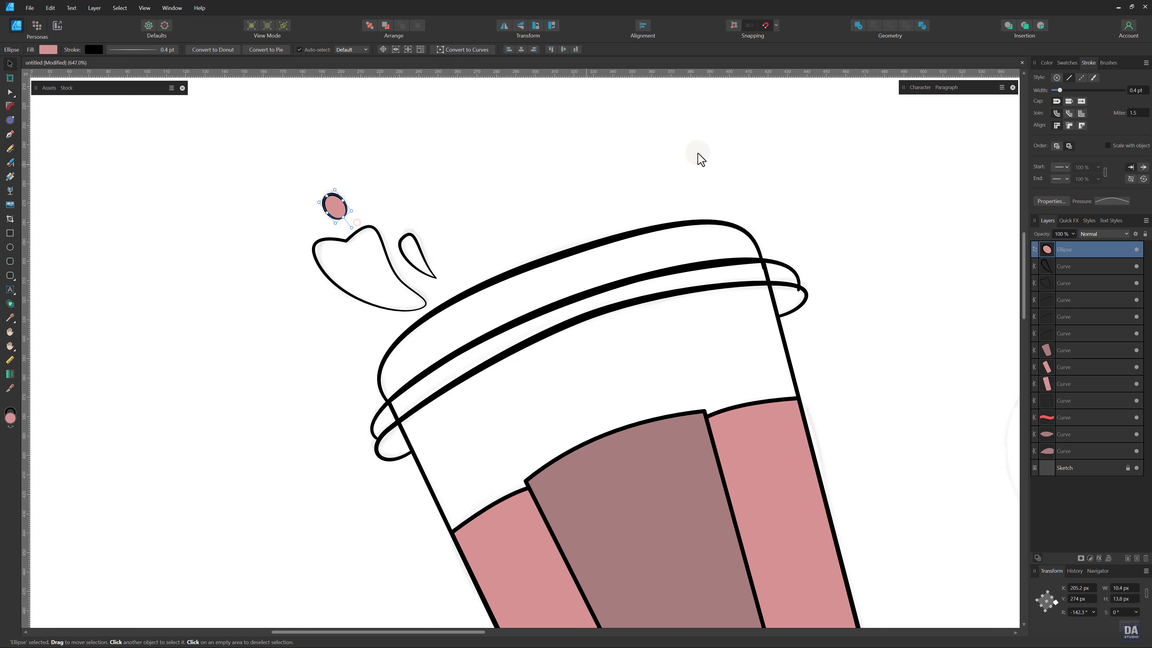
left_click(1058, 65)
left_click(830, 171)
left_click_drag(467, 272, 325, 274)
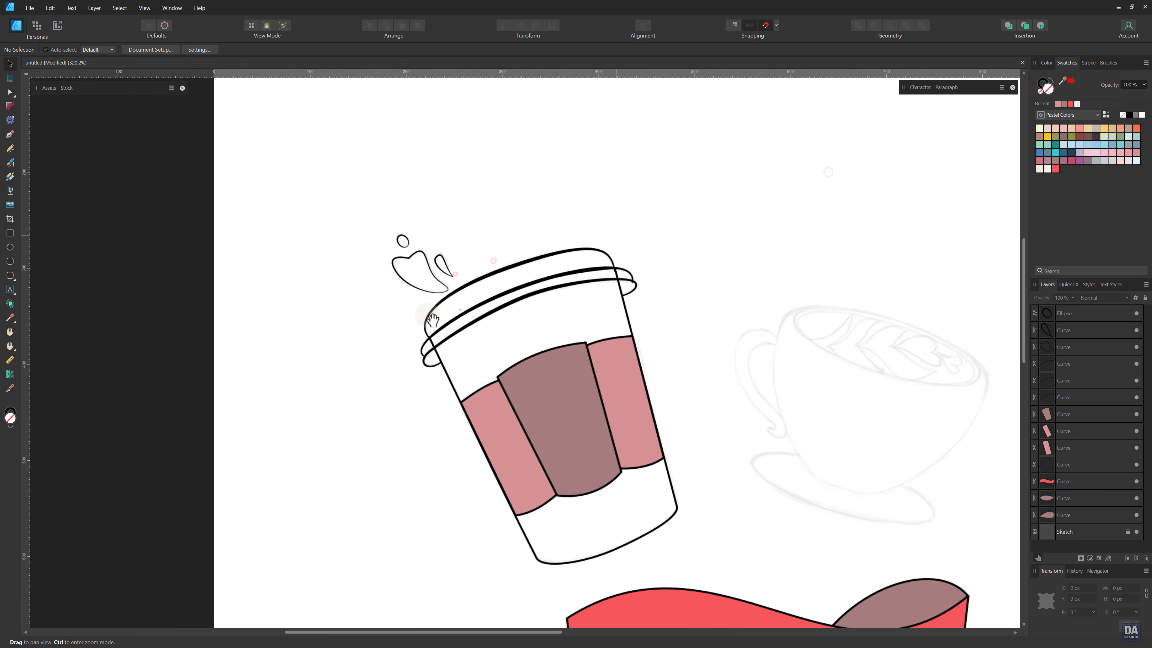
left_click_drag(526, 345, 327, 270)
left_click_drag(606, 377, 552, 393)
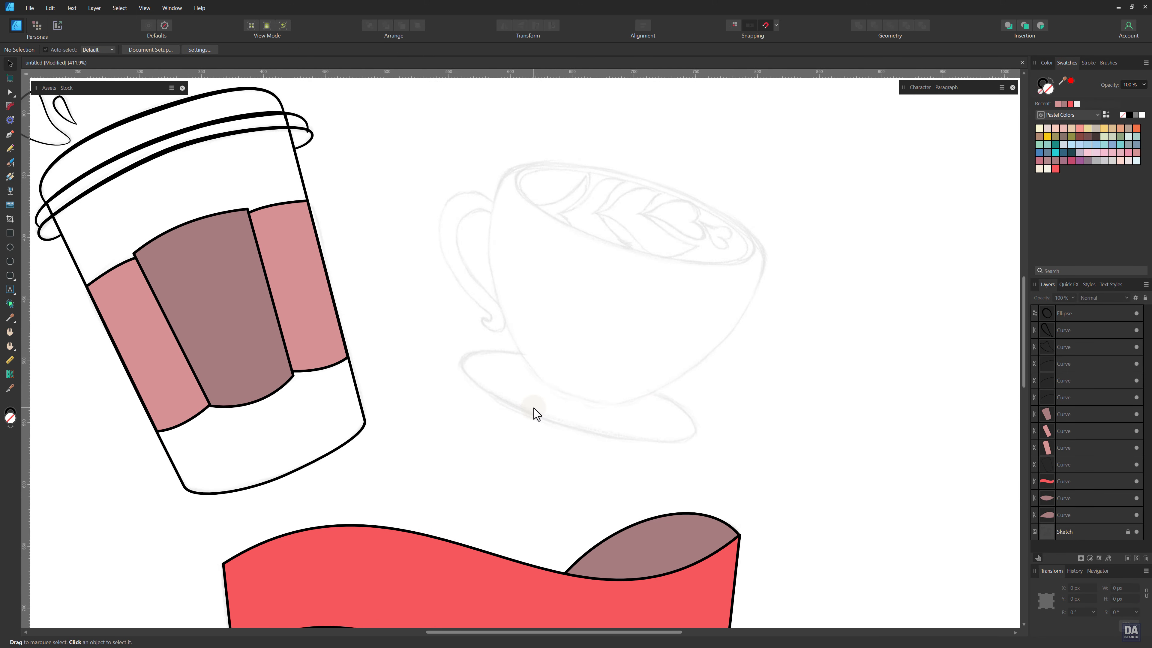
- Draw an ellipse of about 197.5 × 49.6 px over the sketched saucer, tilted about -16.9° to follow its outline
key("m")
left_click_drag(467, 343, 695, 427)
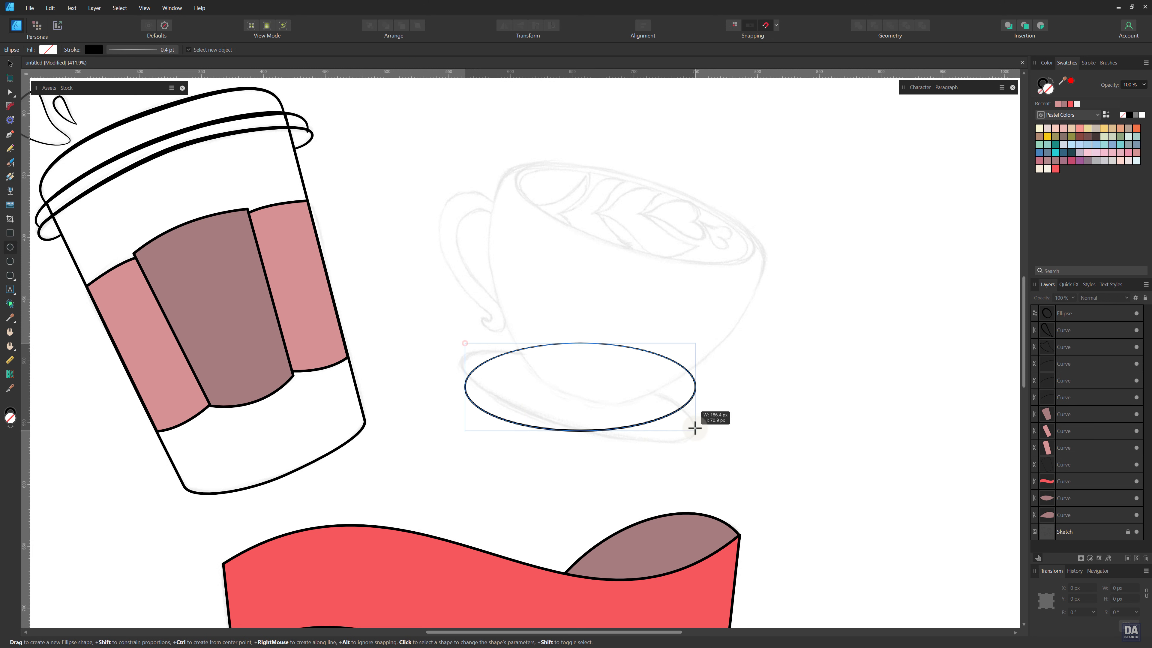
mouse_move(583, 335)
left_mouse_down()
mouse_move(596, 324)
mouse_move(584, 363)
left_mouse_up()
left_click_drag(466, 367, 461, 366)
left_click_drag(688, 421, 694, 429)
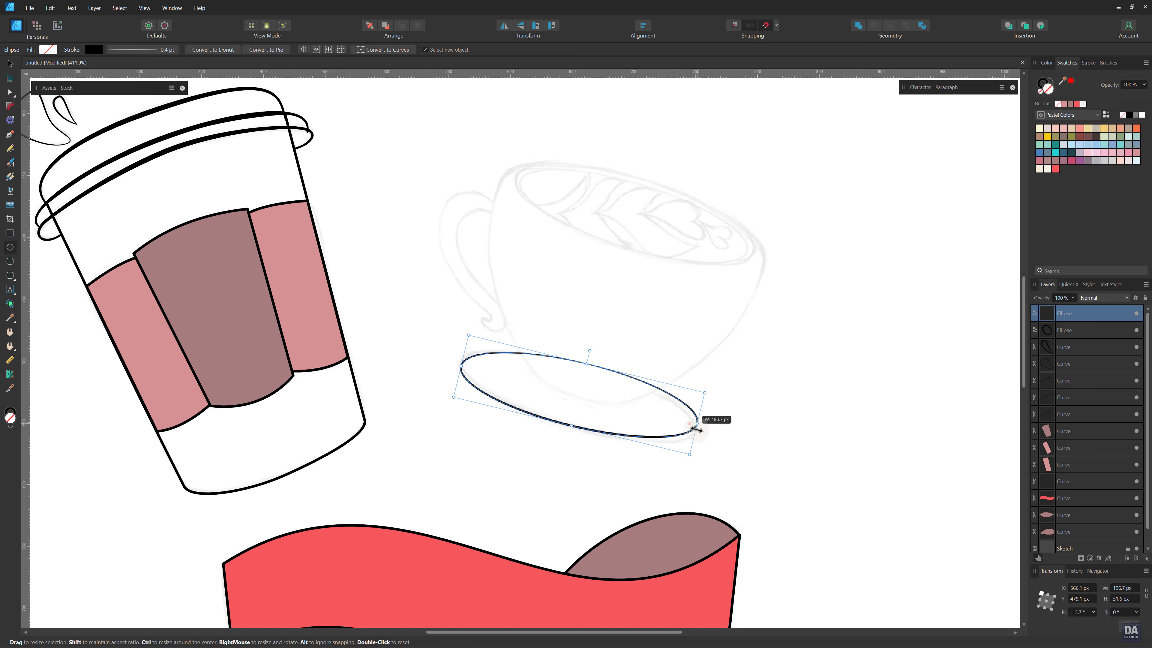
left_click_drag(585, 349, 594, 352)
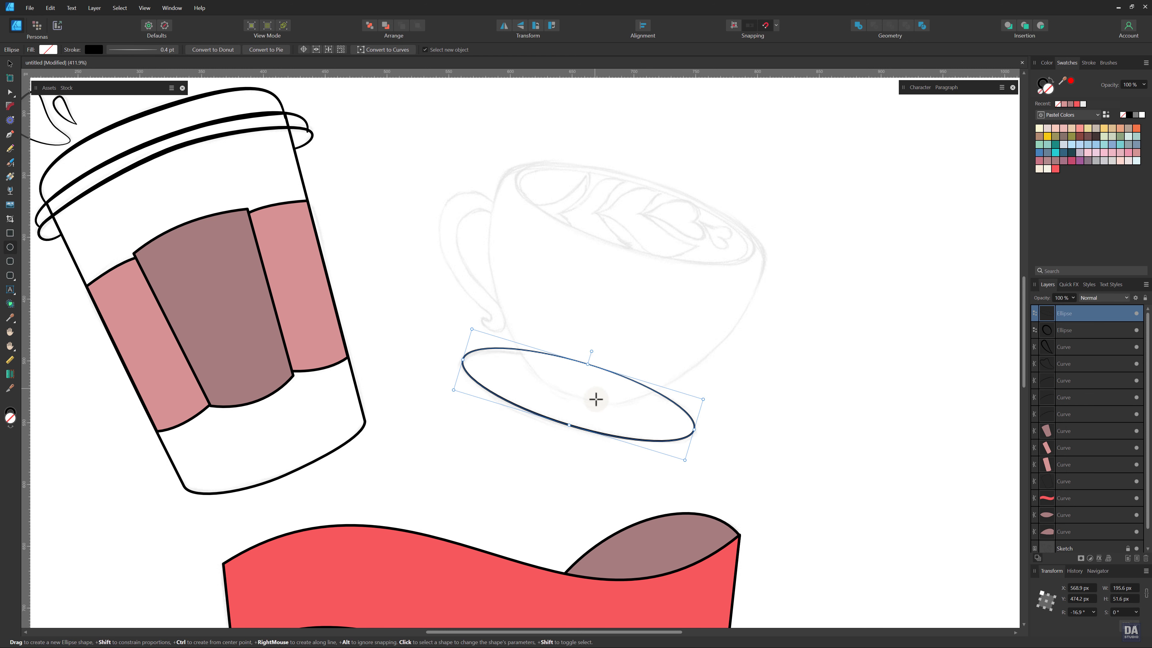
left_click_drag(693, 429, 697, 432)
left_click_drag(569, 430, 566, 427)
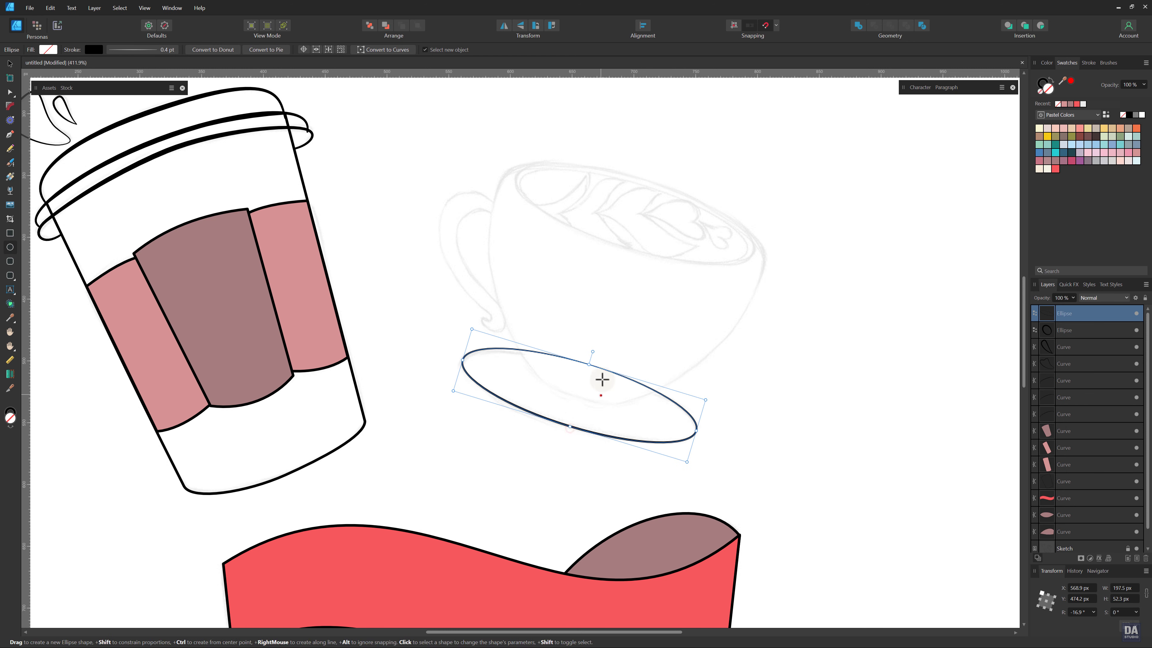
left_click_drag(589, 365, 587, 368)
- Set the saucer ellipse's stroke width to 1 pt and deselect it
left_click(1088, 63)
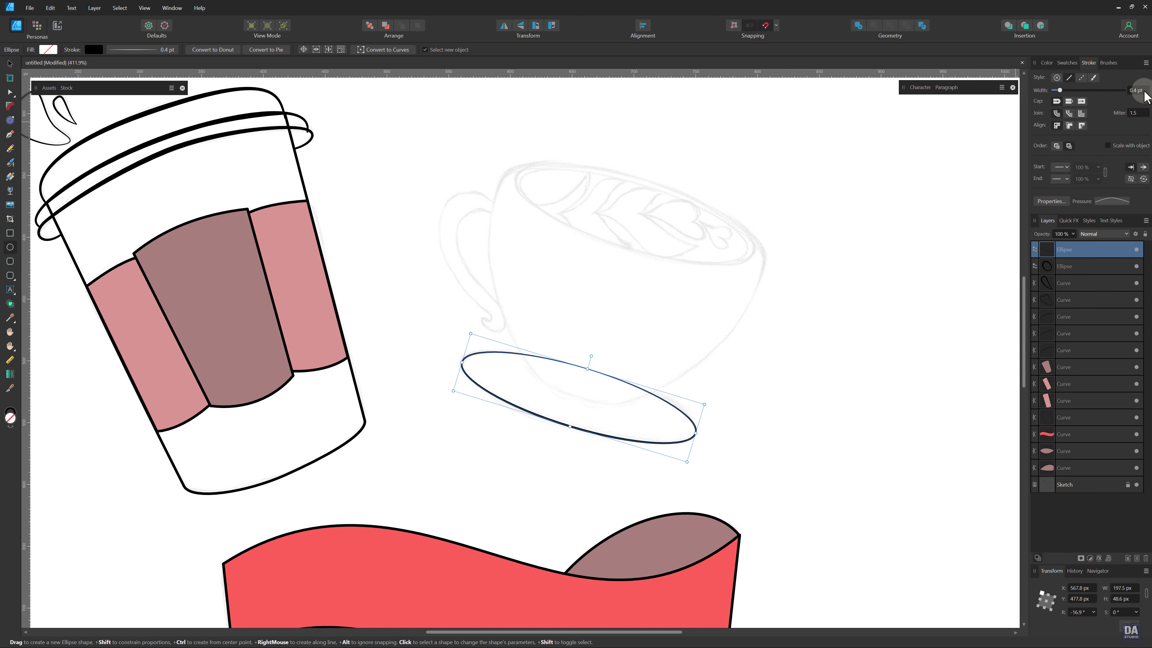
left_click(1138, 91)
type("1")
key("Return")
left_click(776, 341)
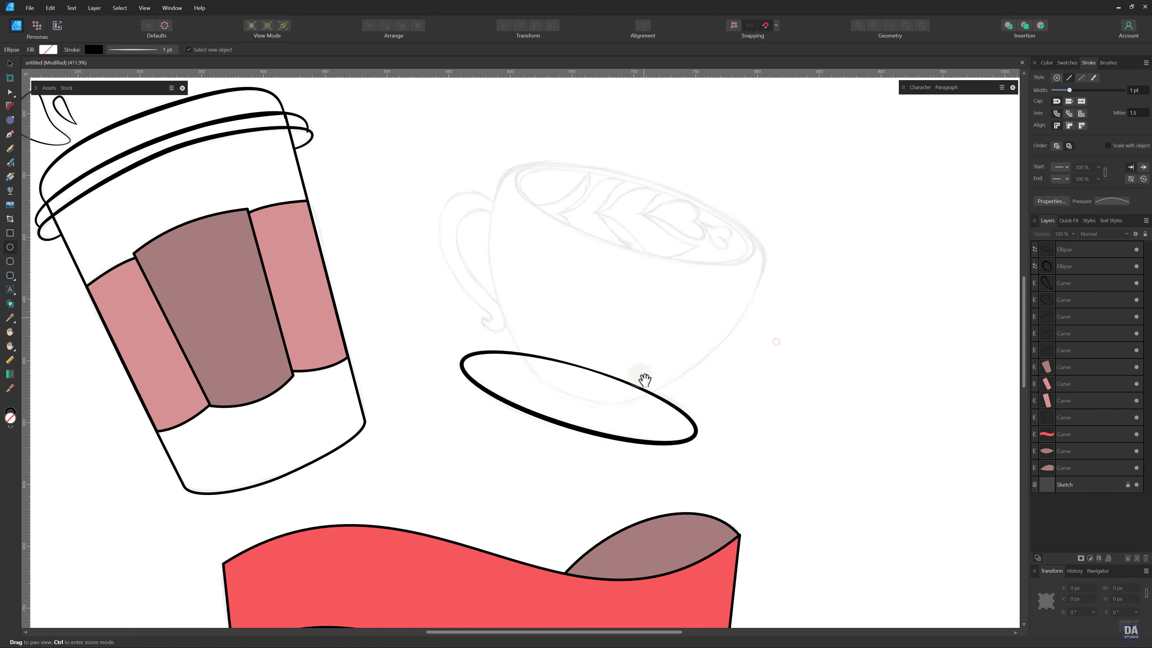
- Copy the saucer ellipse up onto the coffee surface at the mouth of the sketched cup
key("v")
left_click(597, 427)
mouse_move(597, 427)
left_mouse_down()
mouse_move(648, 245)
mouse_move(740, 258)
left_mouse_up()
left_click(646, 305)
key("z")
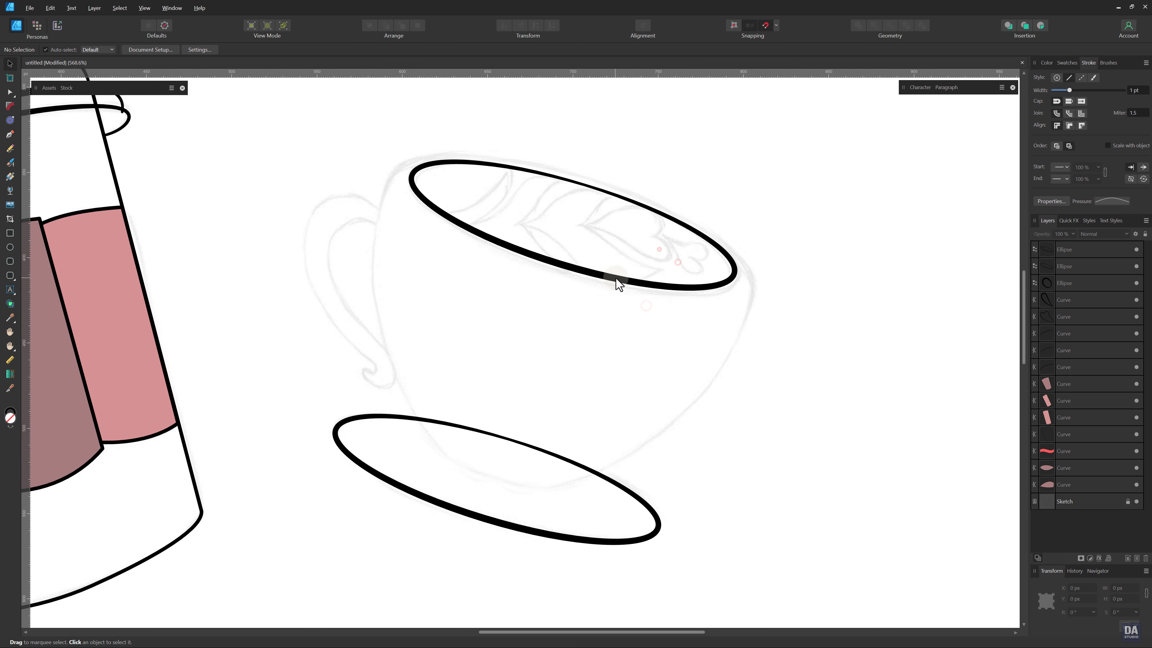
- Duplicate the coffee surface ellipse and enlarge the copy to about 217 px wide to form the cup's outer rim
left_click(617, 283)
key("ctrl+j")
left_click_drag(712, 321, 737, 322)
key("a")
left_click_drag(585, 181, 587, 180)
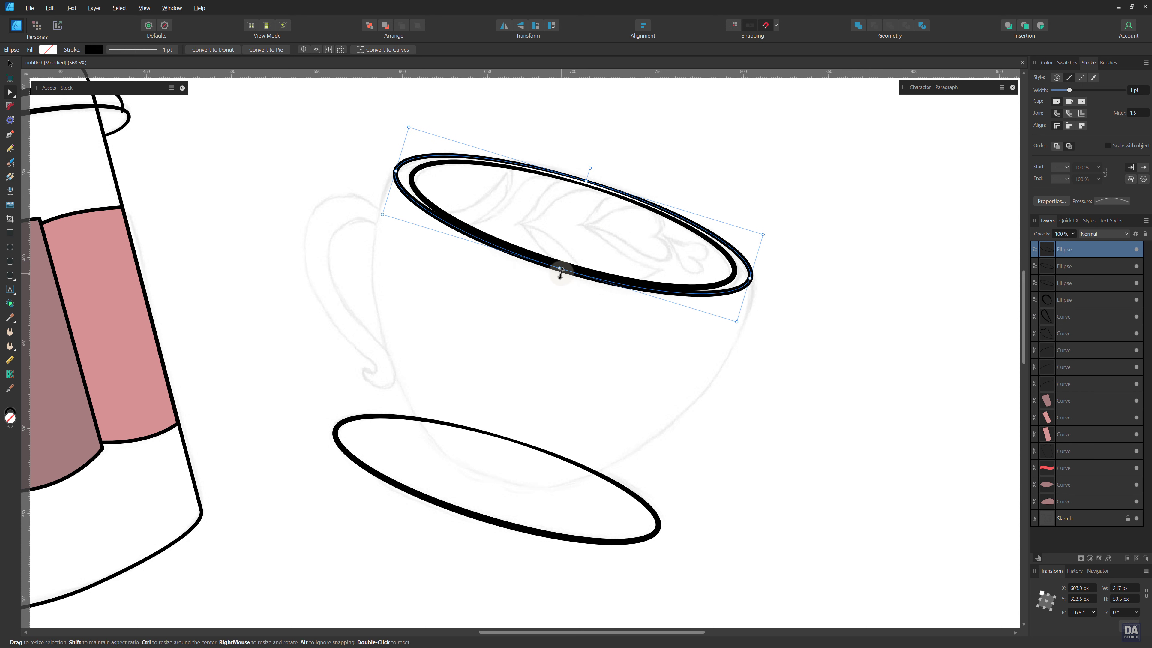
left_click(504, 322)
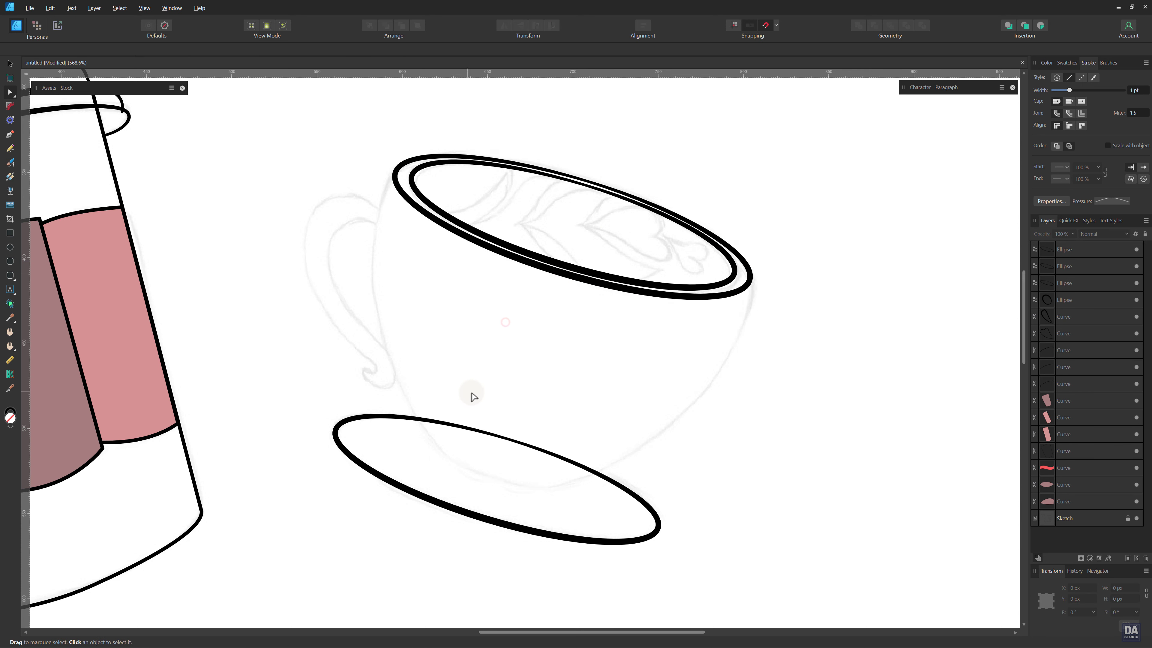
- Draw the cup's base and handle-side wall with the Pen tool, bending the wall from the rim to the base along the sketch
key("p")
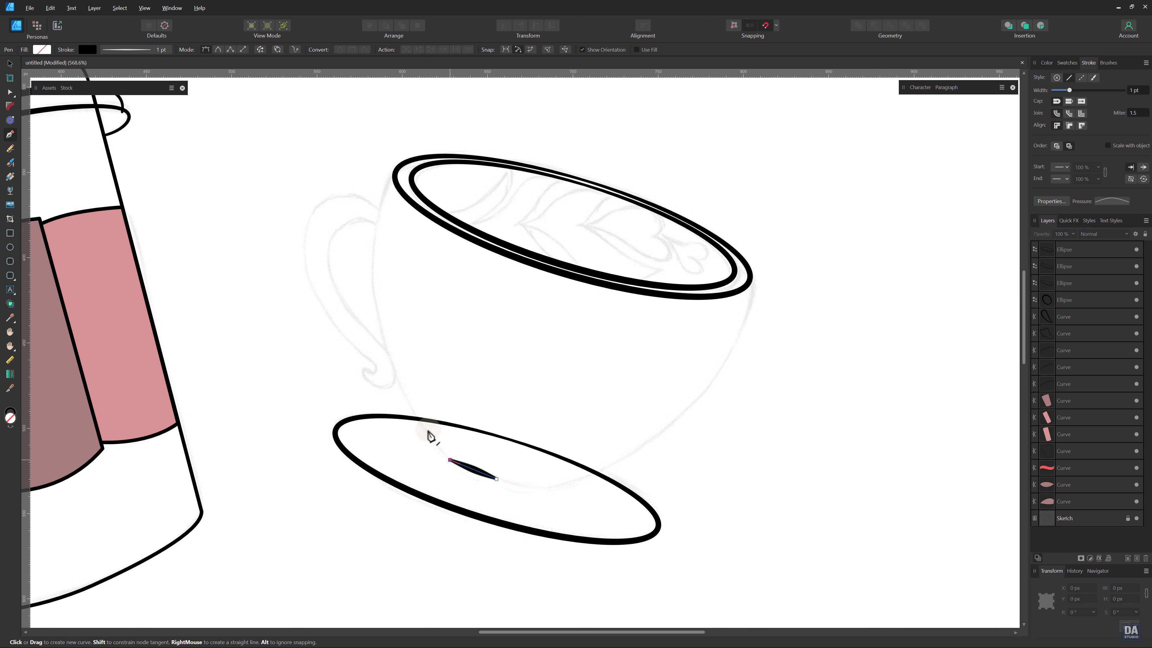
left_click(394, 171)
left_click_drag(424, 312, 379, 317)
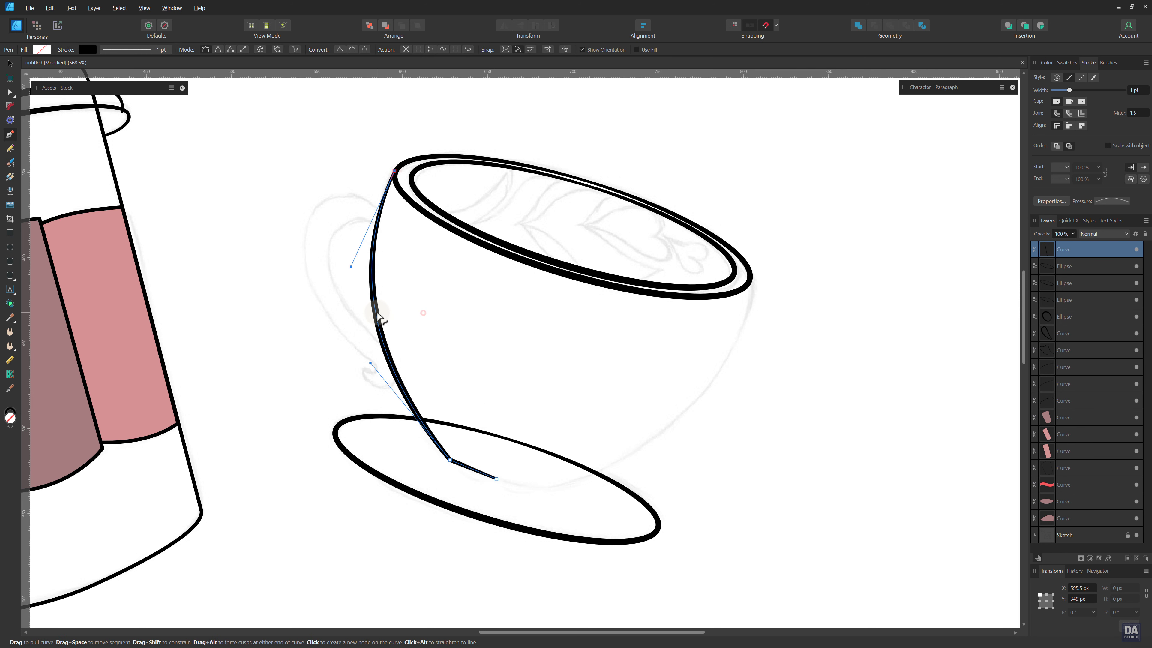
left_click_drag(371, 363, 361, 376)
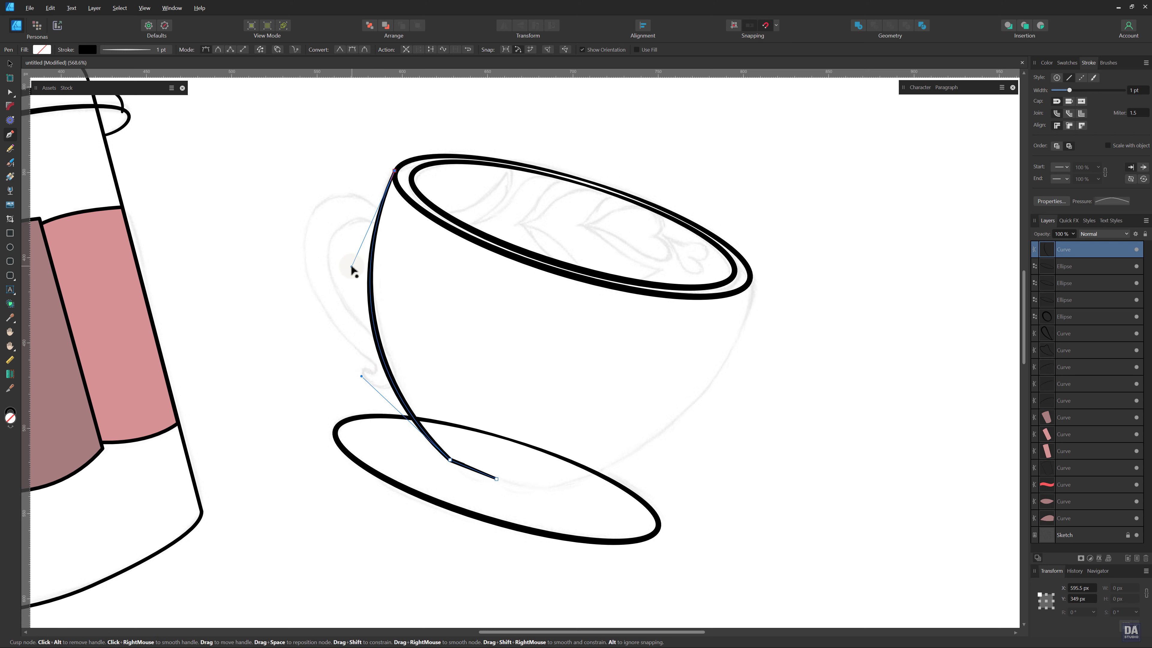
left_click_drag(352, 266, 355, 249)
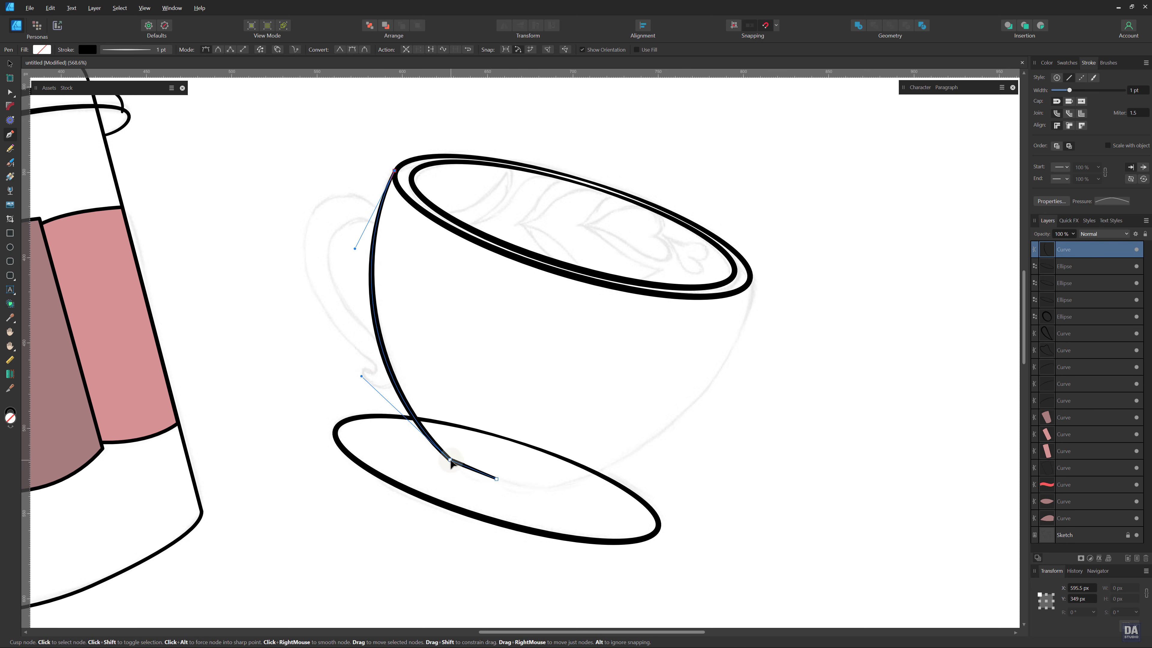
- Extend the cup's base and draw the opposite wall up to the rim, curving it along the sketch
left_click(545, 489)
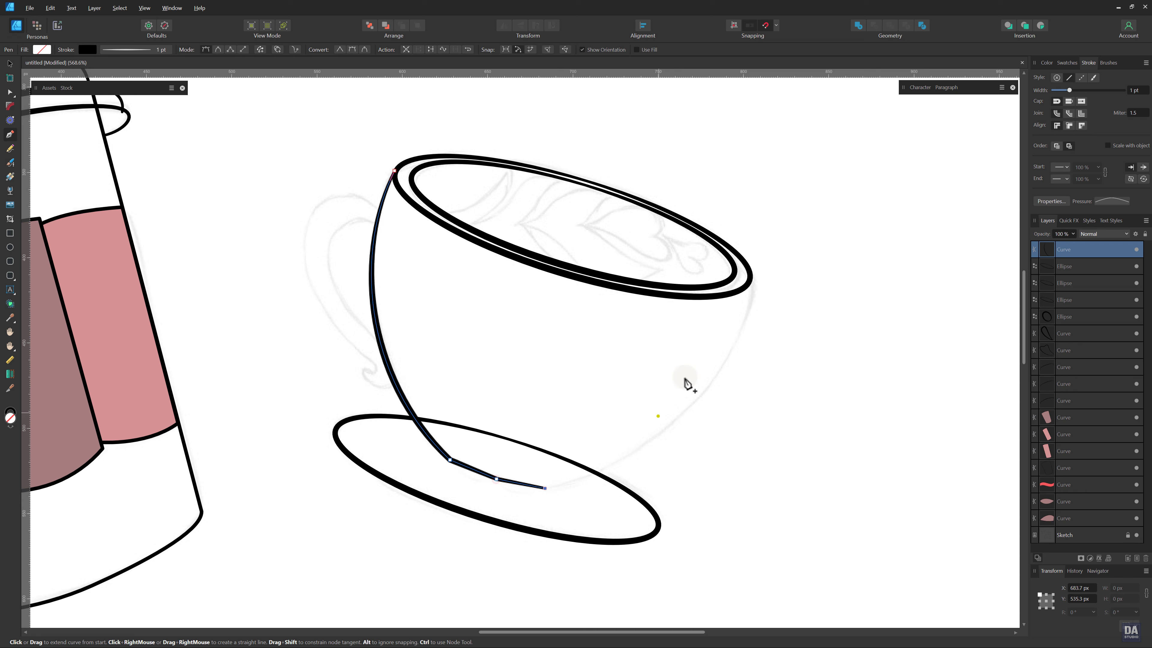
left_click(750, 277)
left_click_drag(630, 399, 697, 443)
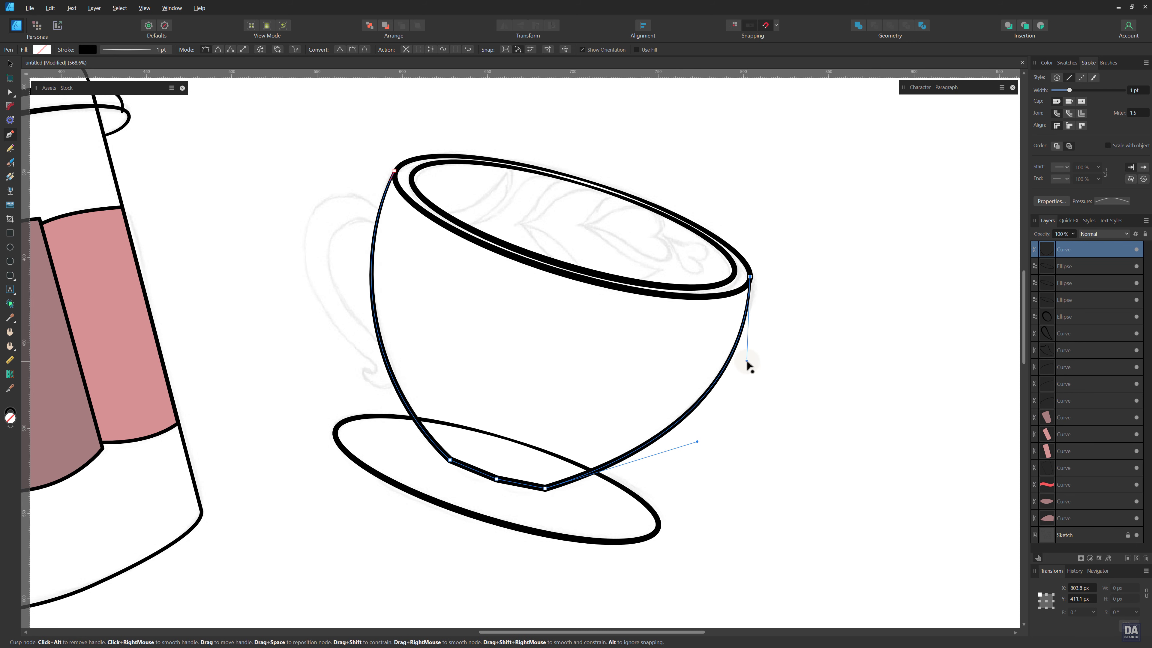
left_click_drag(746, 362, 755, 334)
left_click_drag(750, 277, 750, 274)
left_click_drag(755, 332, 753, 283)
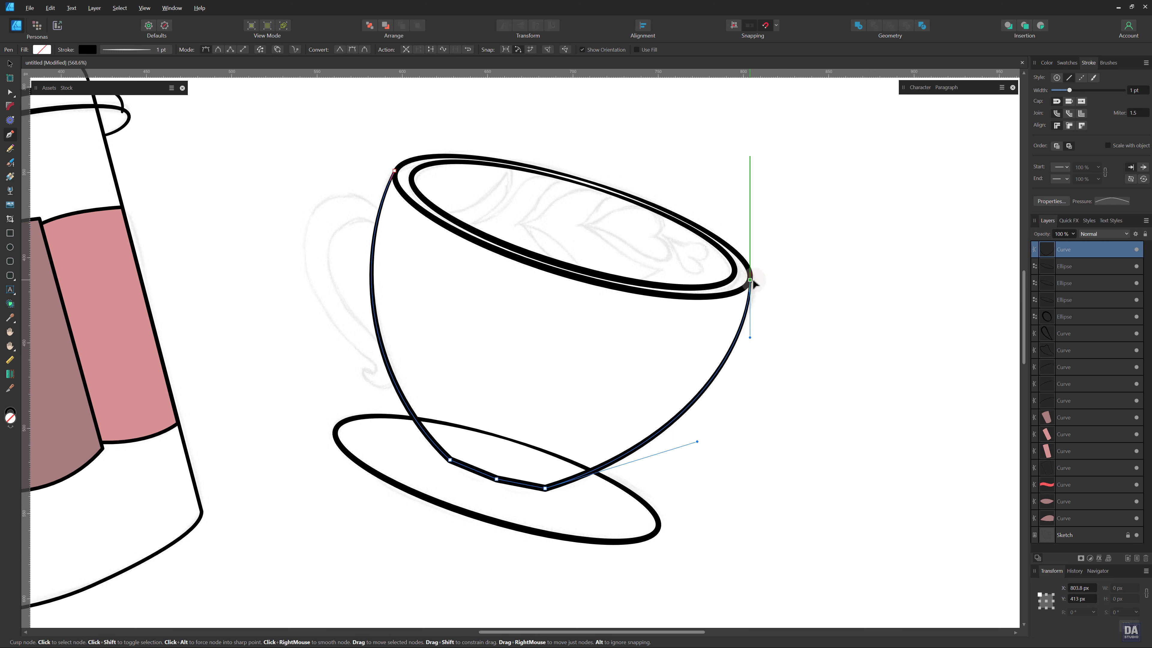
- Close the cup body path with a straight segment across the rim and straighten its base
key("ctrl+d")
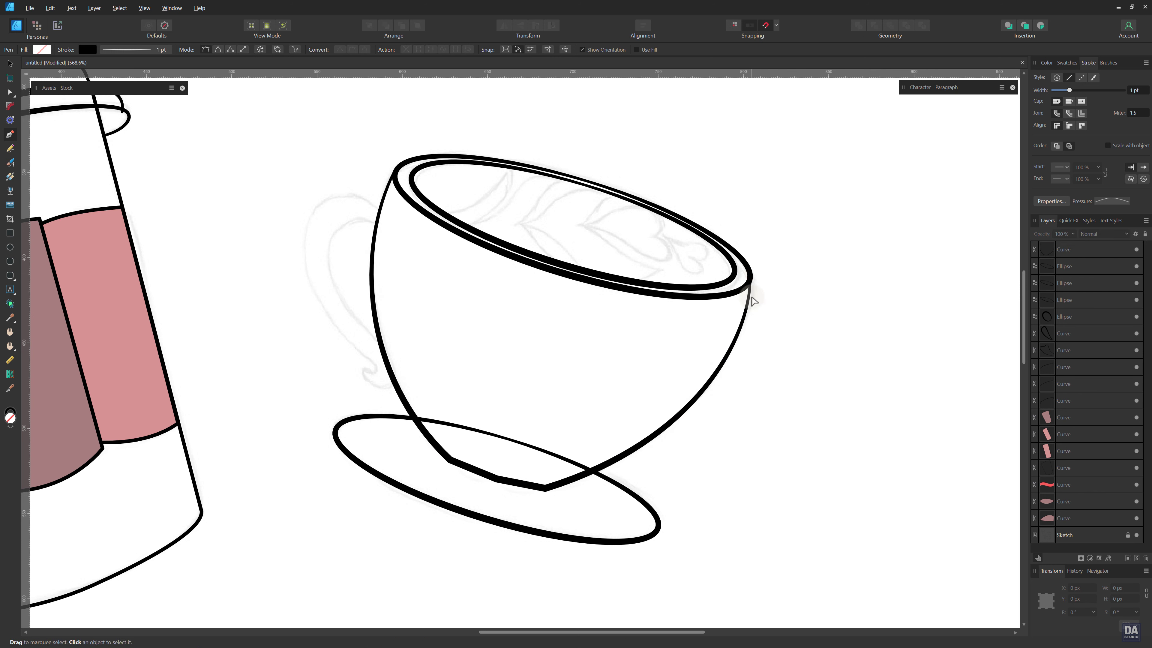
left_click(750, 291)
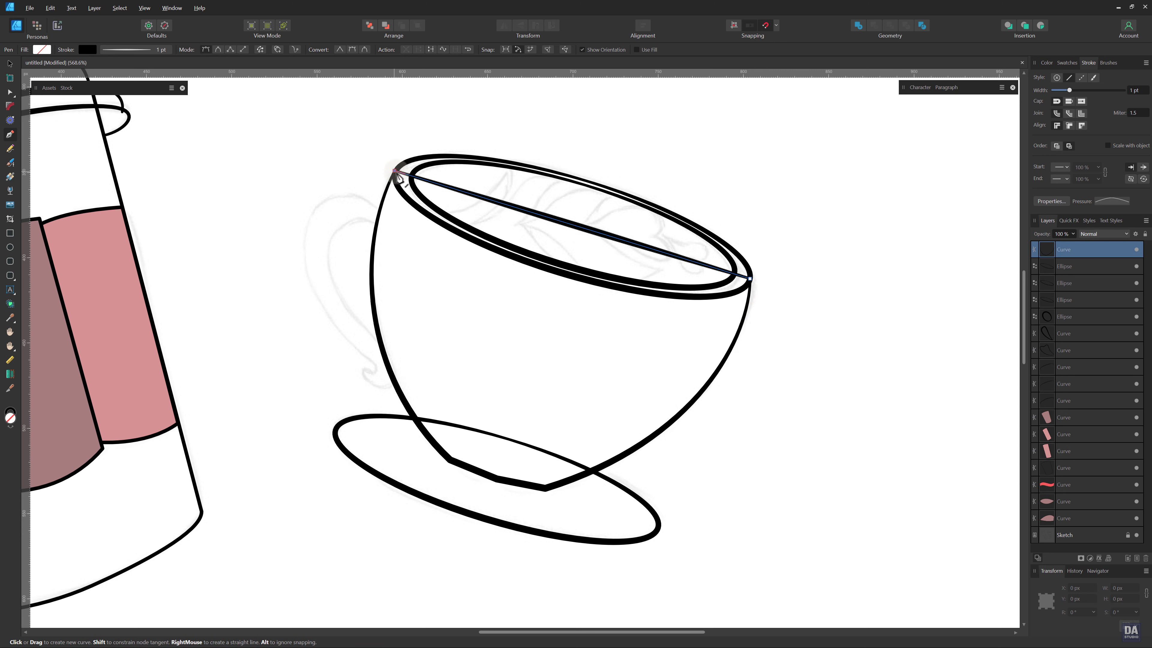
left_click(751, 277)
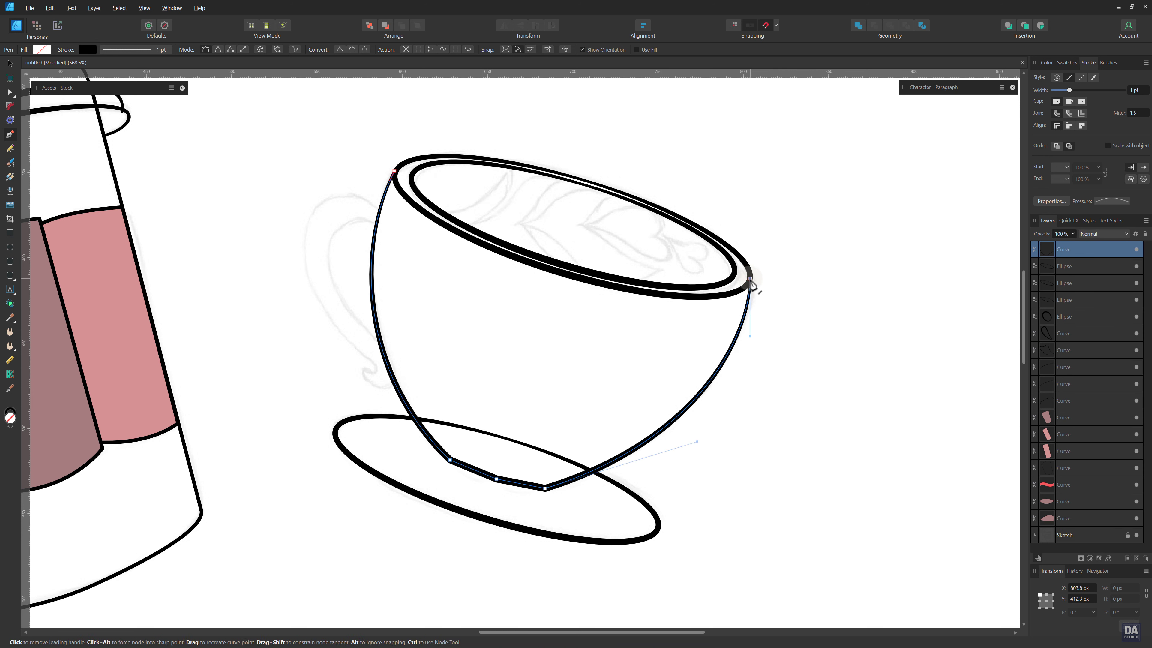
left_click(394, 171)
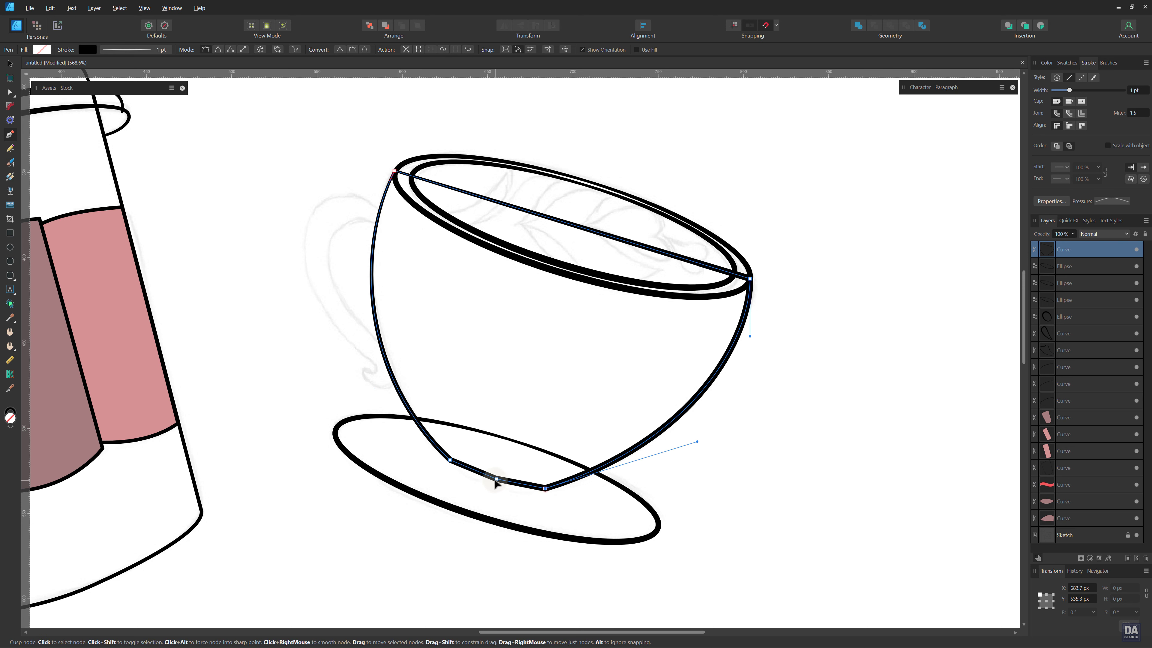
left_click_drag(496, 473, 497, 474)
left_click(503, 491, "ctrl")
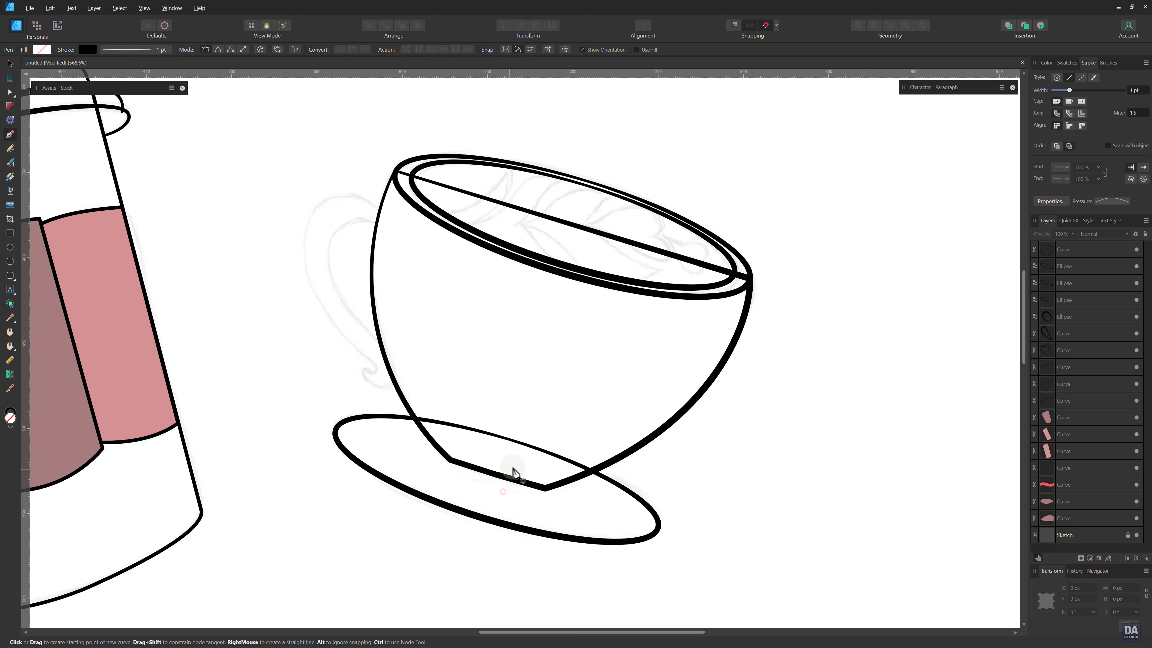
- Draw the handle's outer edge from the cup wall down to the small curl and back to the wall, rounding its upper part
left_click(378, 224)
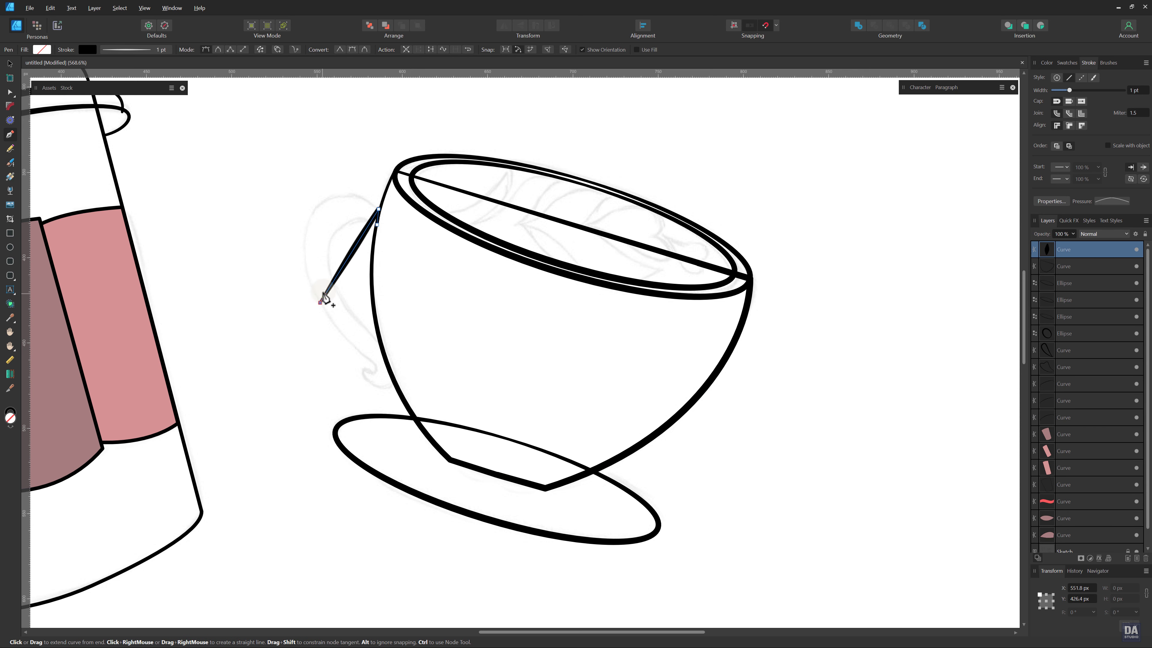
left_click_drag(351, 253, 334, 164)
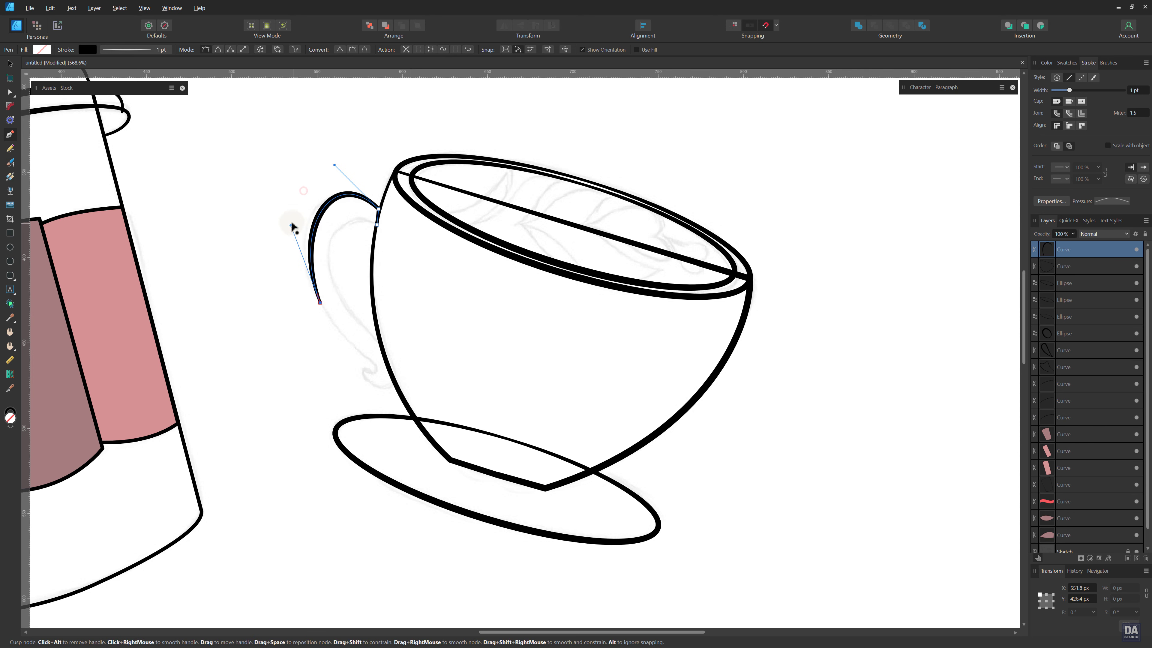
left_click(371, 359)
scroll(373, 371, "up", 3)
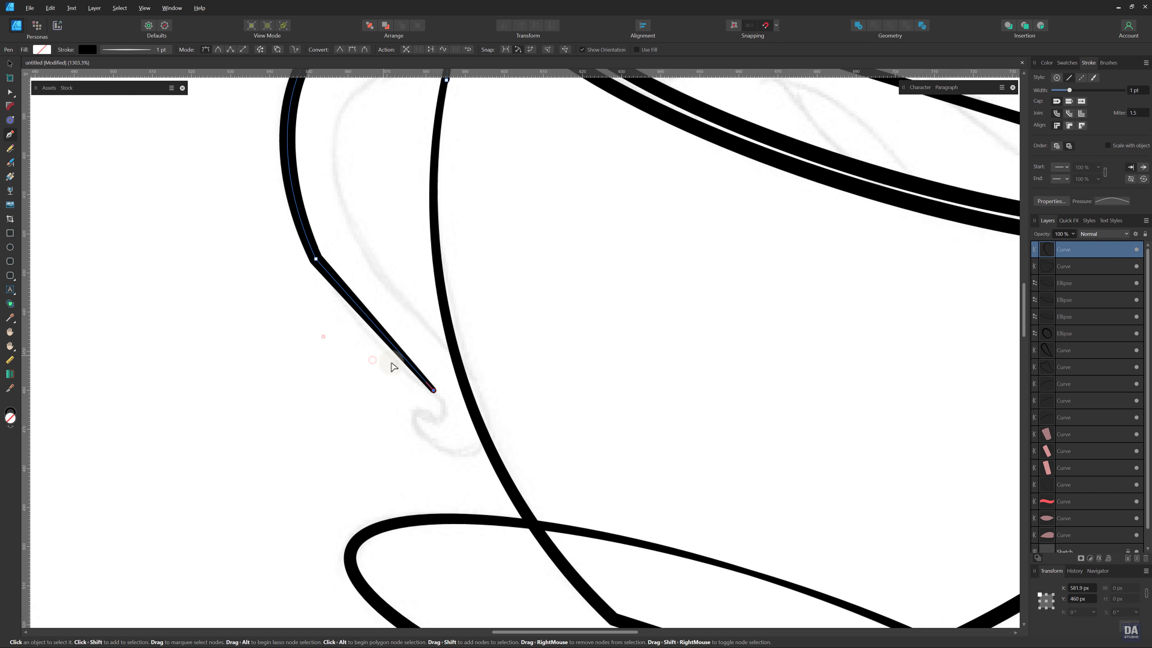
left_click(414, 415)
left_click(487, 444)
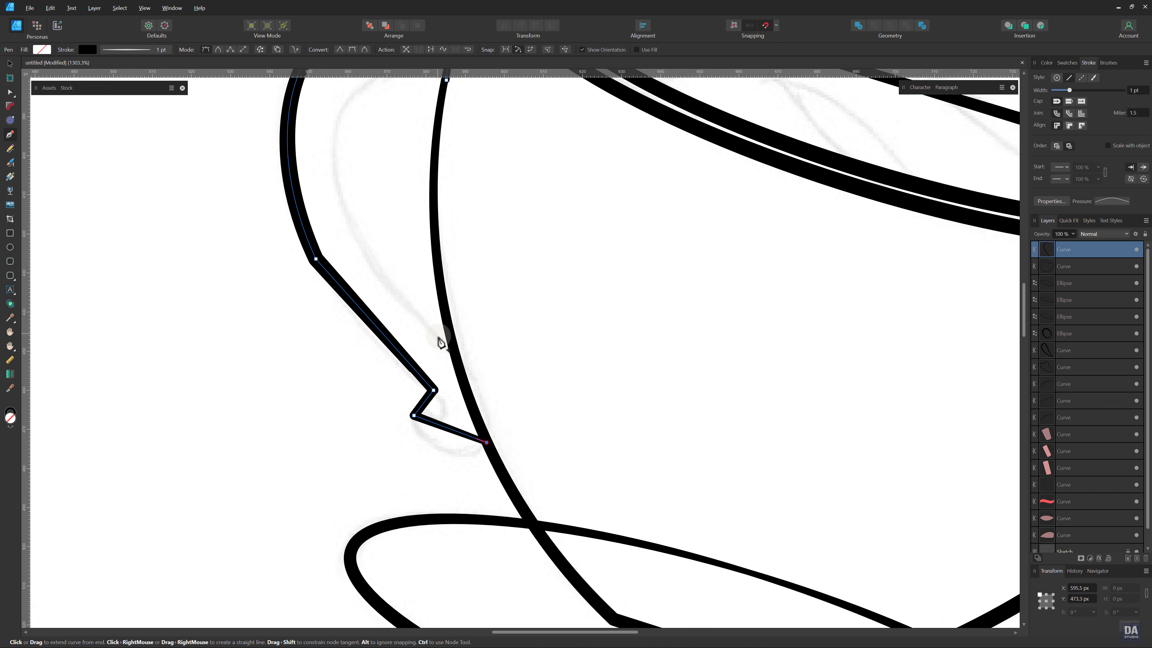
- Continue the handle path up its inner edge, close it at the cup wall and bend the upper inner segment
left_click(363, 242)
scroll(380, 342, "down", 2)
left_click_drag(406, 237, 330, 210)
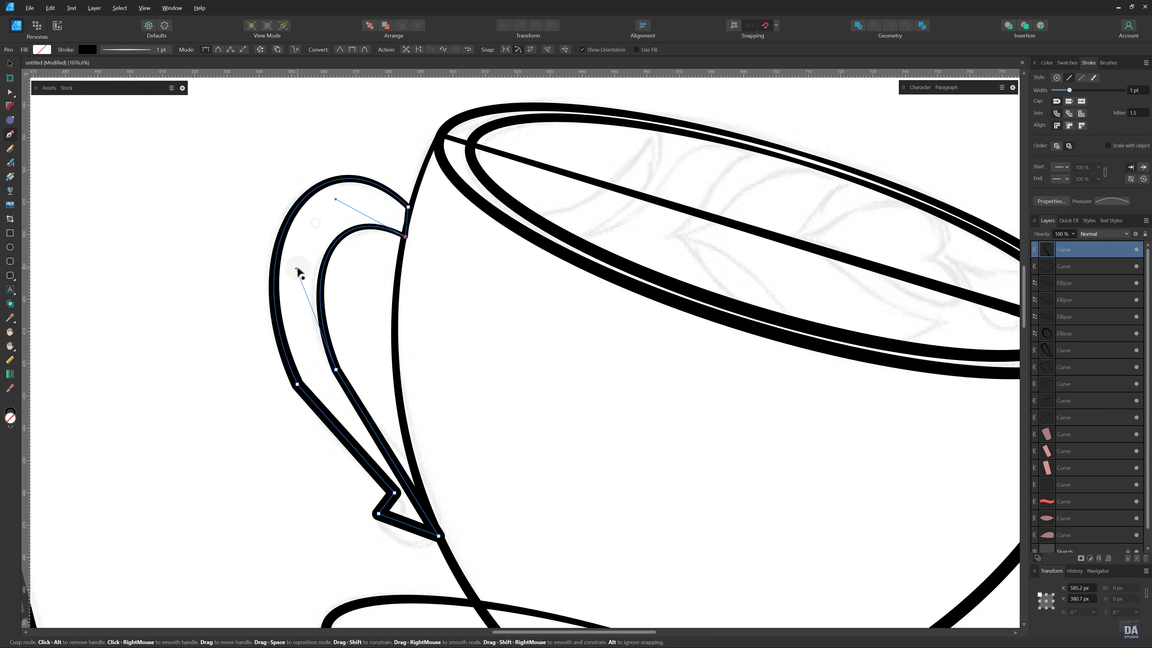
left_click_drag(296, 268, 280, 262)
- Bend the handle's lower outer and inner segments and round its bottom curl to match the sketch
left_click(297, 384)
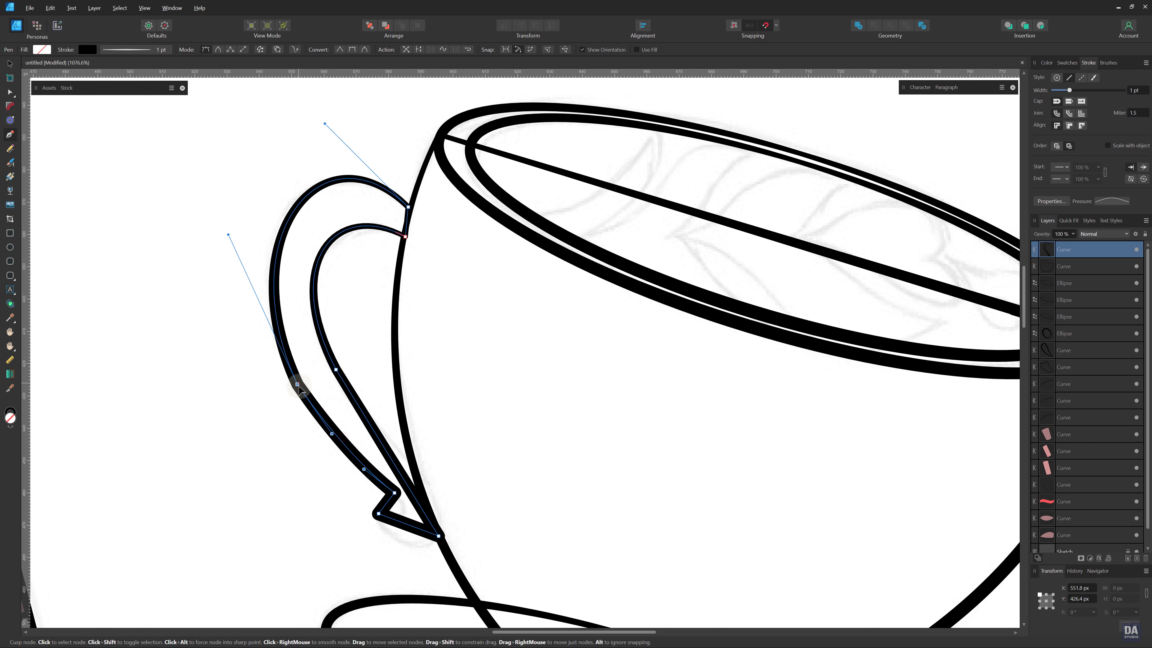
left_click_drag(333, 435, 325, 443)
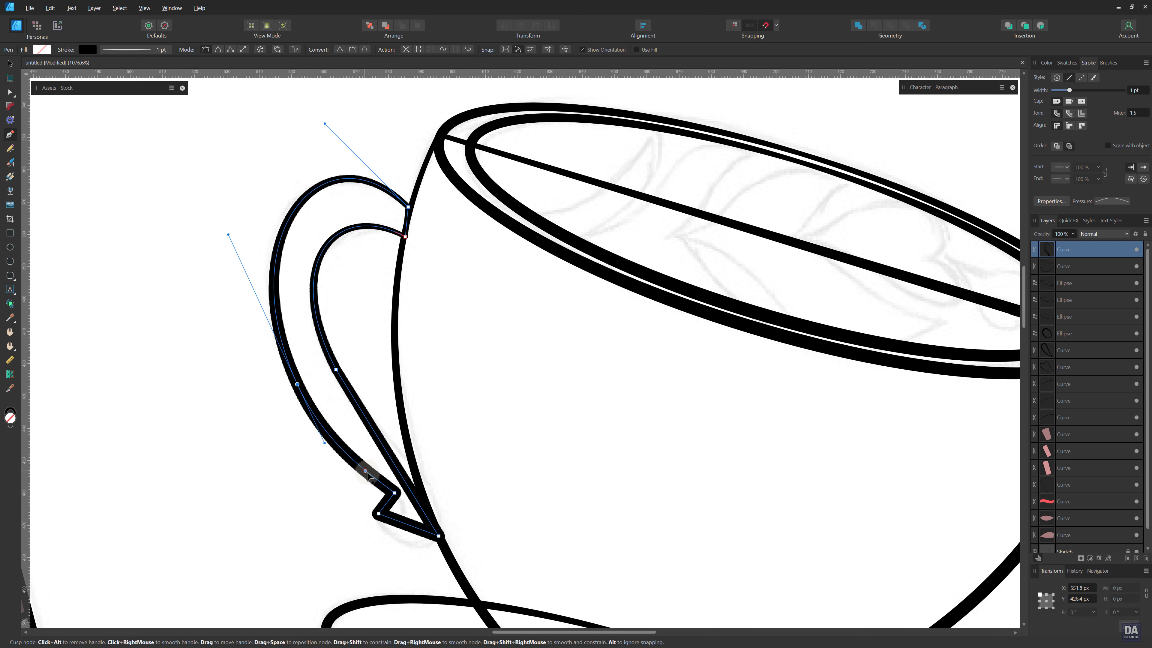
left_click_drag(386, 506, 418, 562)
left_click_drag(407, 476, 386, 445)
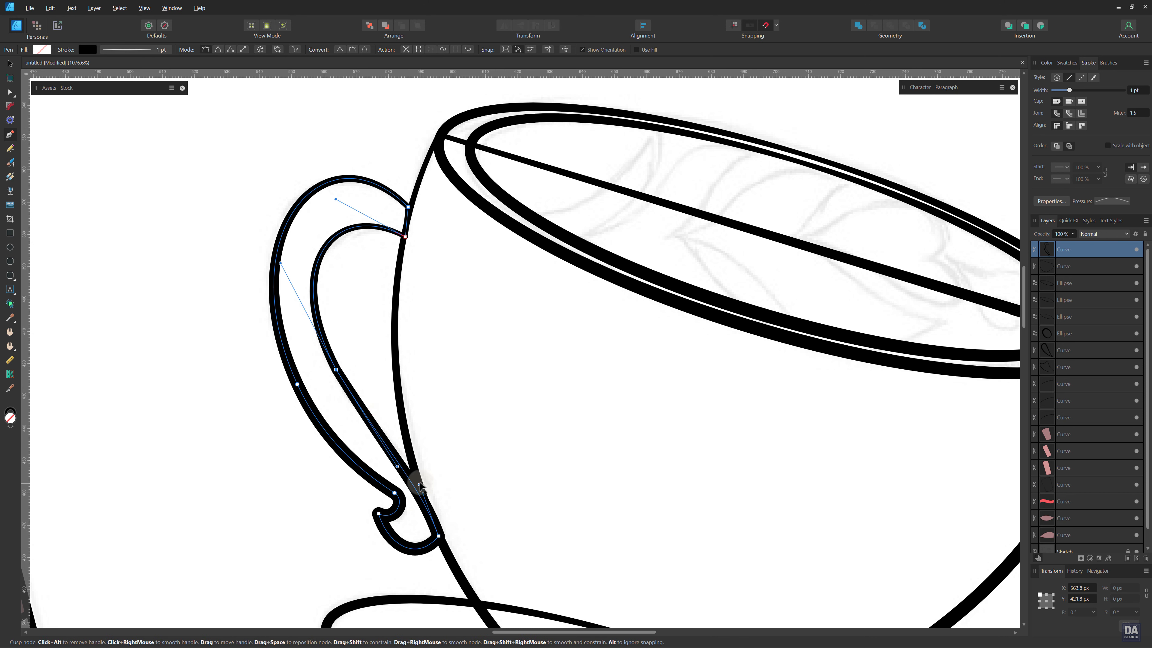
mouse_move(416, 485)
left_mouse_down()
mouse_move(401, 420)
mouse_move(403, 477)
left_mouse_up()
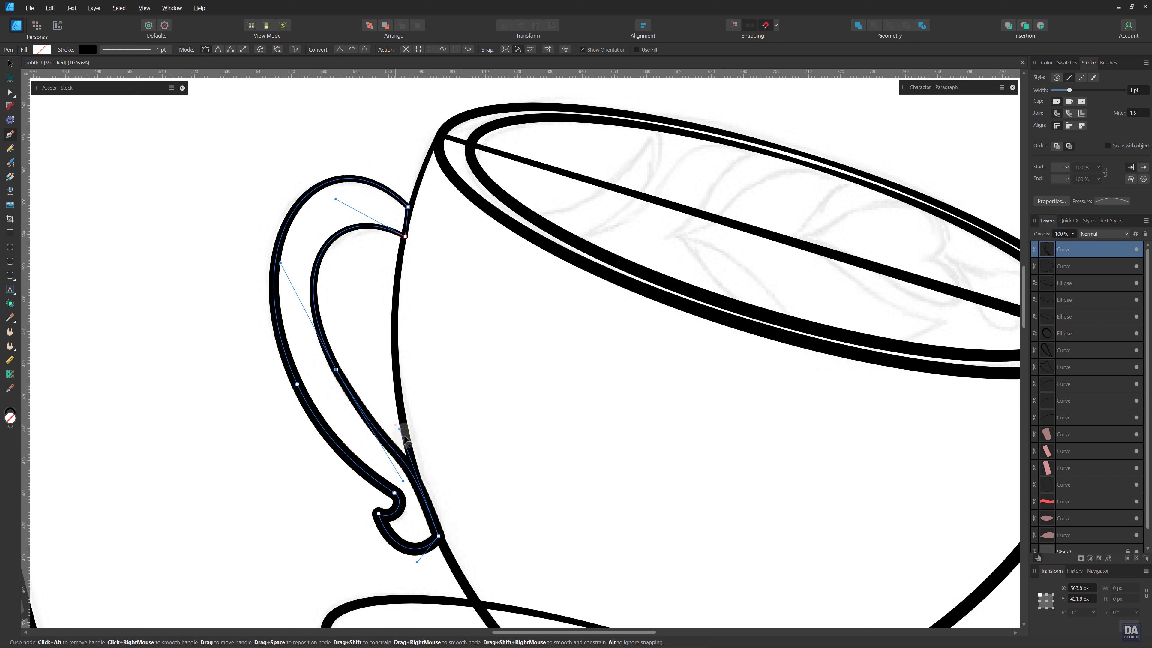
left_click_drag(404, 437, 407, 452)
key("Escape")
- Draw the saucer's foot as a closed curve beneath its lower edge, rounding both ends of the outer side
left_click_drag(480, 377, 344, 383)
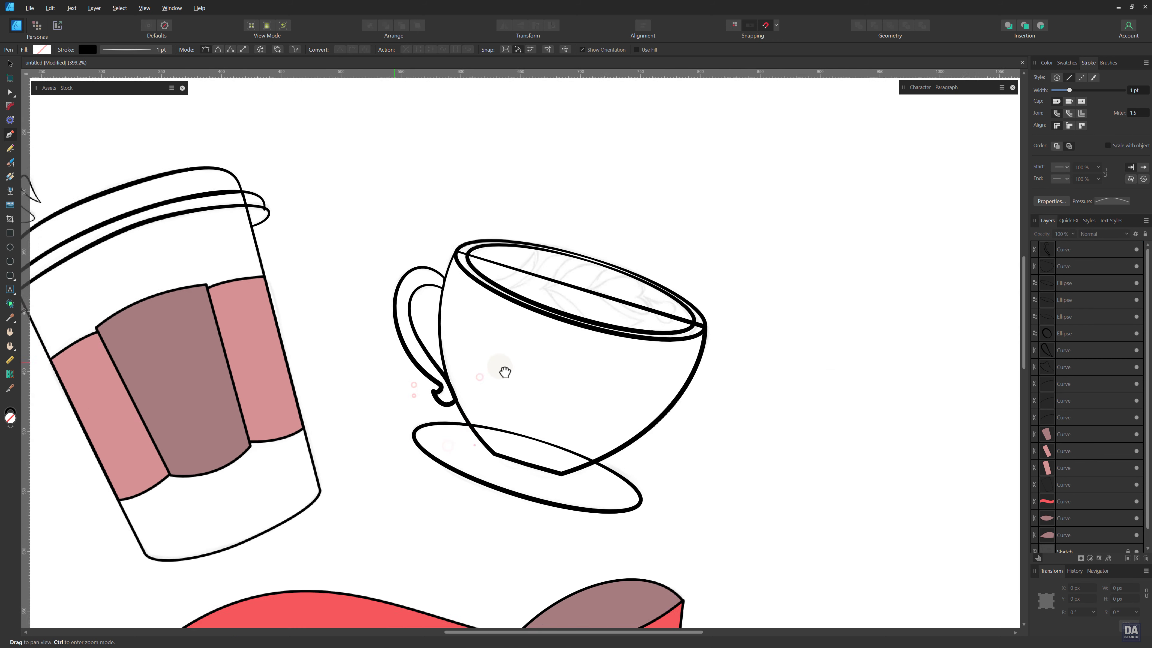
left_click_drag(494, 417, 501, 368)
left_click_drag(496, 408, 554, 403)
left_click(437, 424)
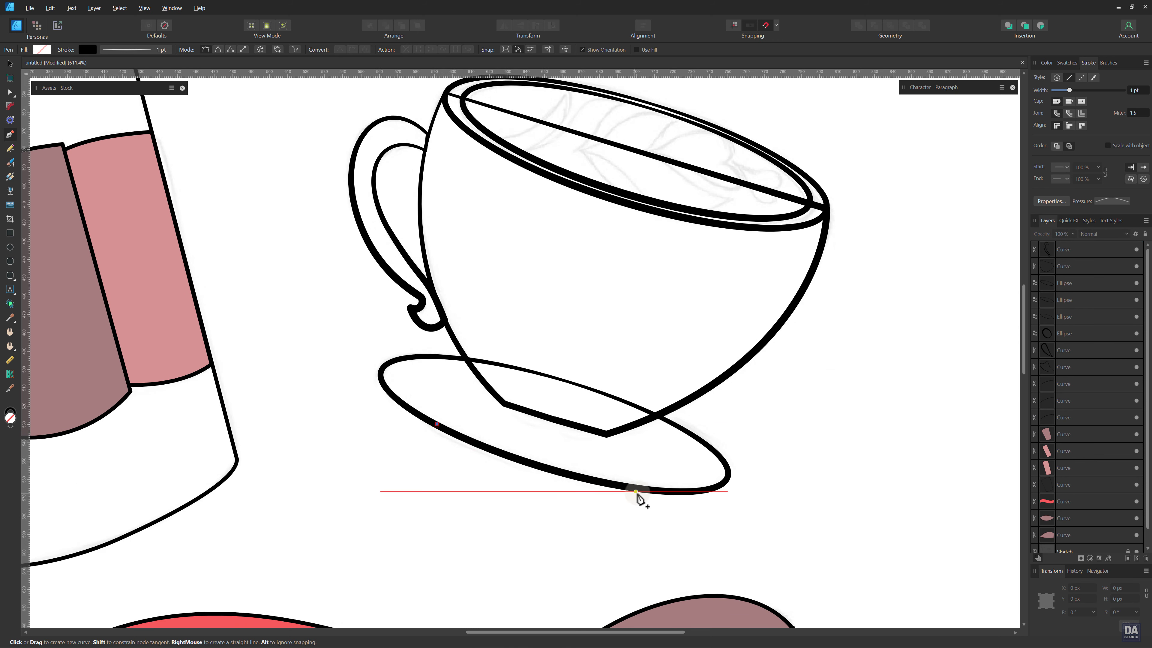
left_click(648, 491)
left_click_drag(548, 463, 418, 450)
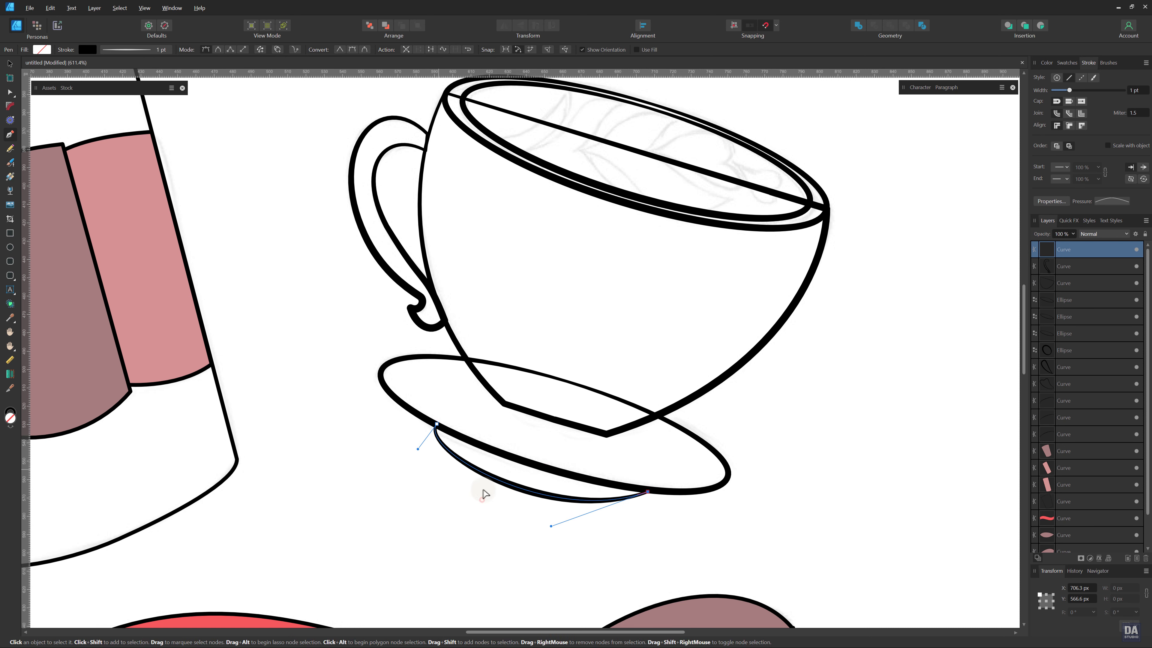
left_click_drag(551, 526, 643, 489)
left_click(437, 424)
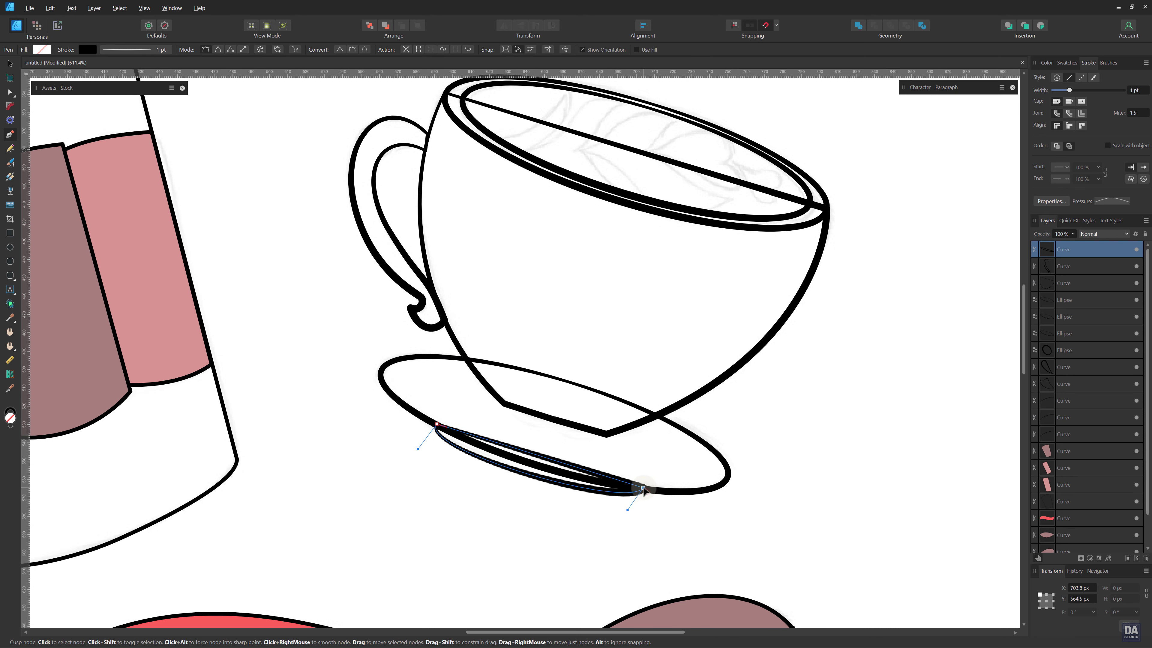
key("v")
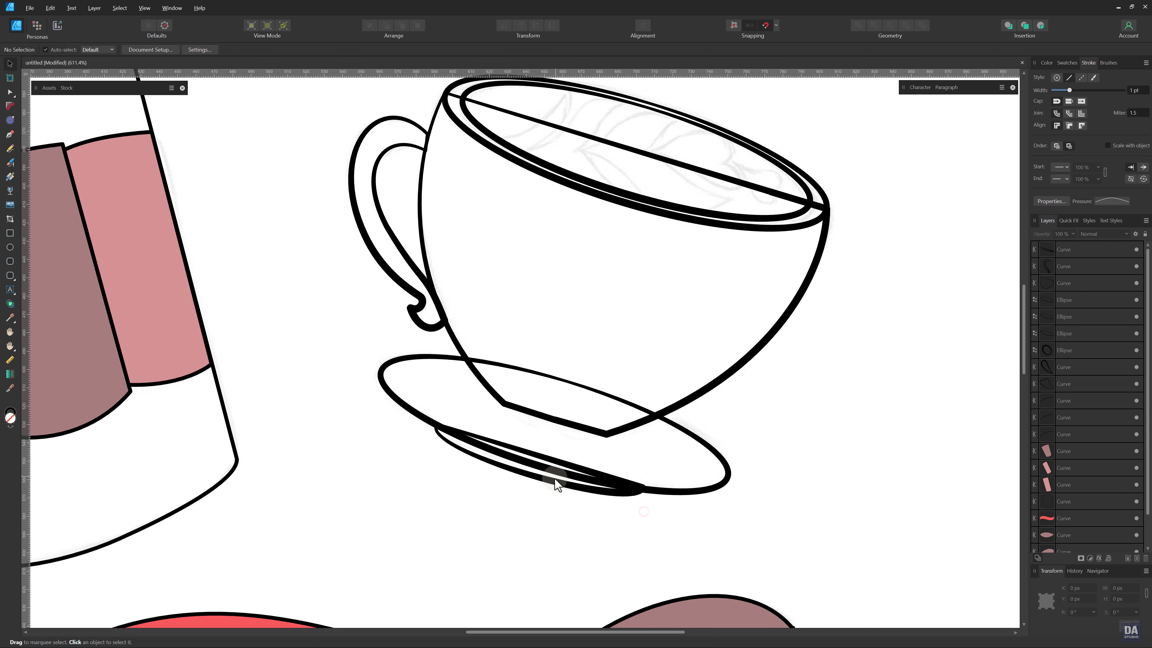
- Swap the saucer foot's outline and fill so it is solid black without a stroke
left_click(1067, 63)
left_click(1050, 80)
left_click(911, 204)
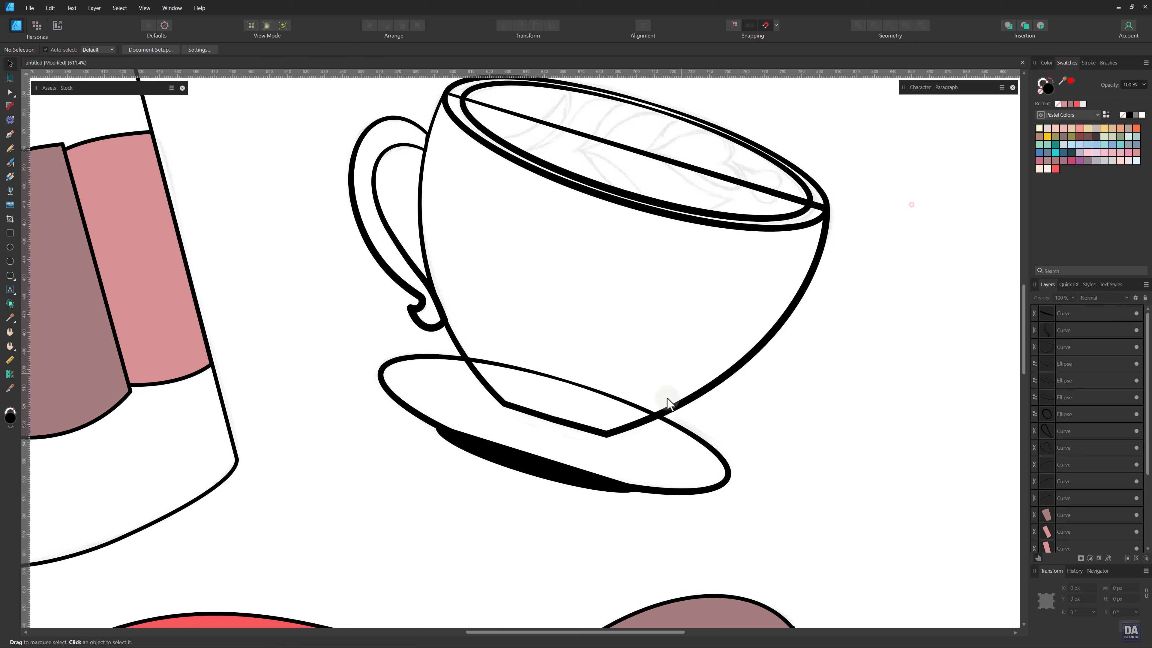
- Fill the saucer ellipse with a dusky pink from the Pastel Colors palette and raise it one level in the stacking order
left_click(681, 429)
left_click(1039, 160)
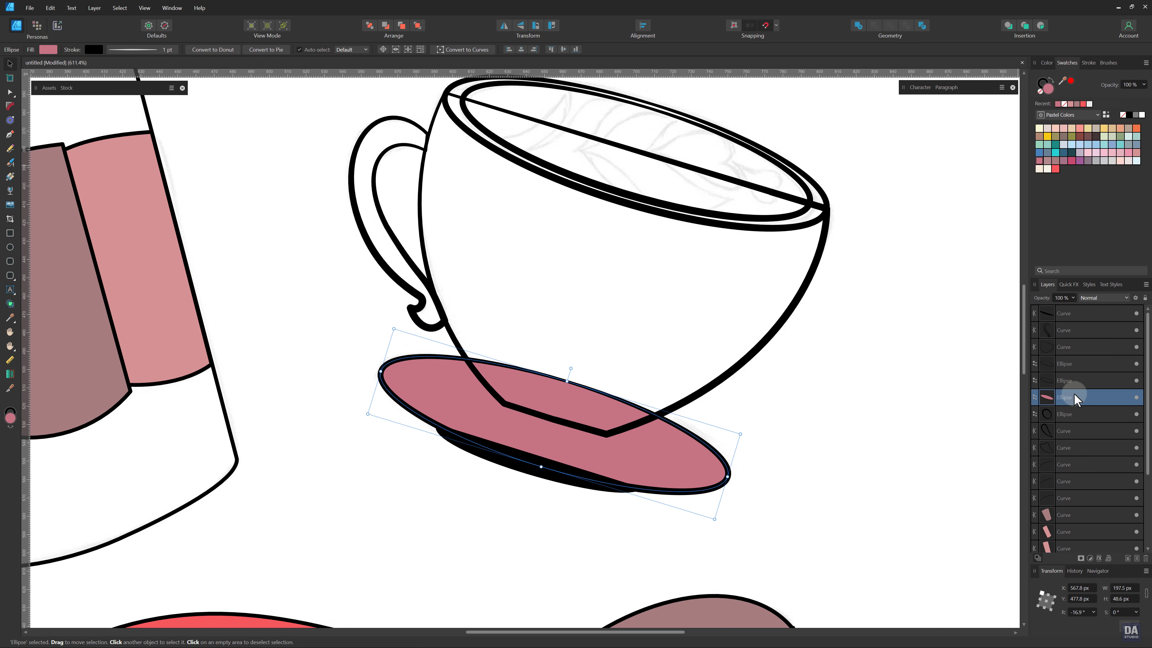
left_click_drag(1077, 399, 1075, 376)
left_click(828, 426)
- Move the black saucer foot directly below the saucer ellipse in the stacking order
left_click(548, 476)
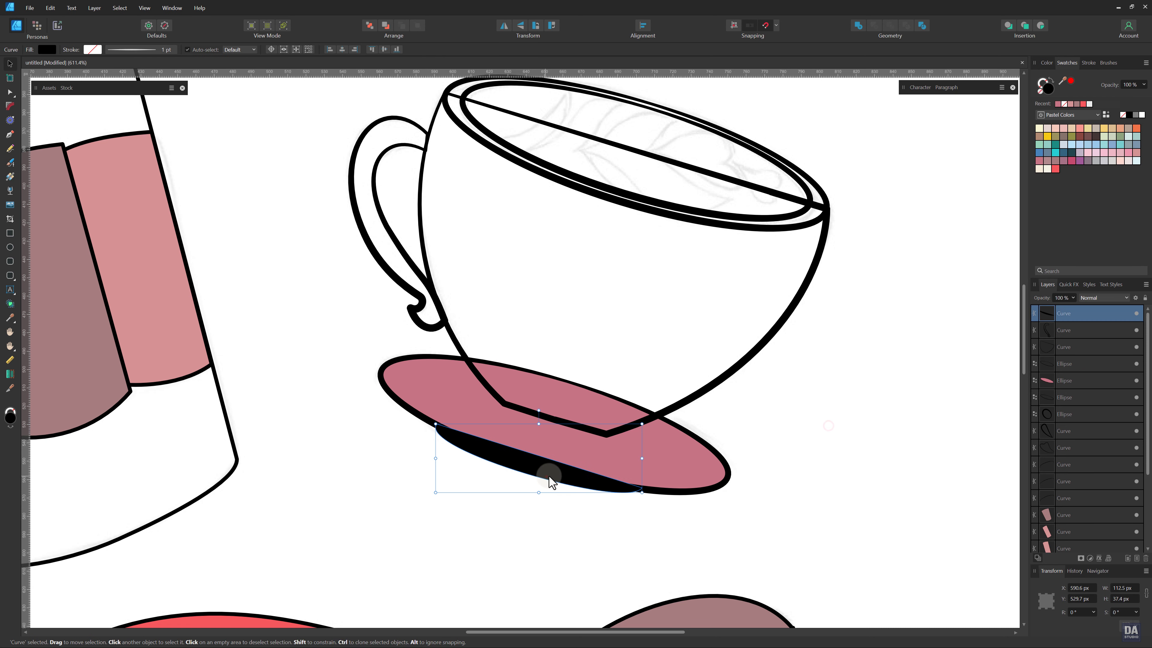
left_click_drag(1073, 313, 1072, 383)
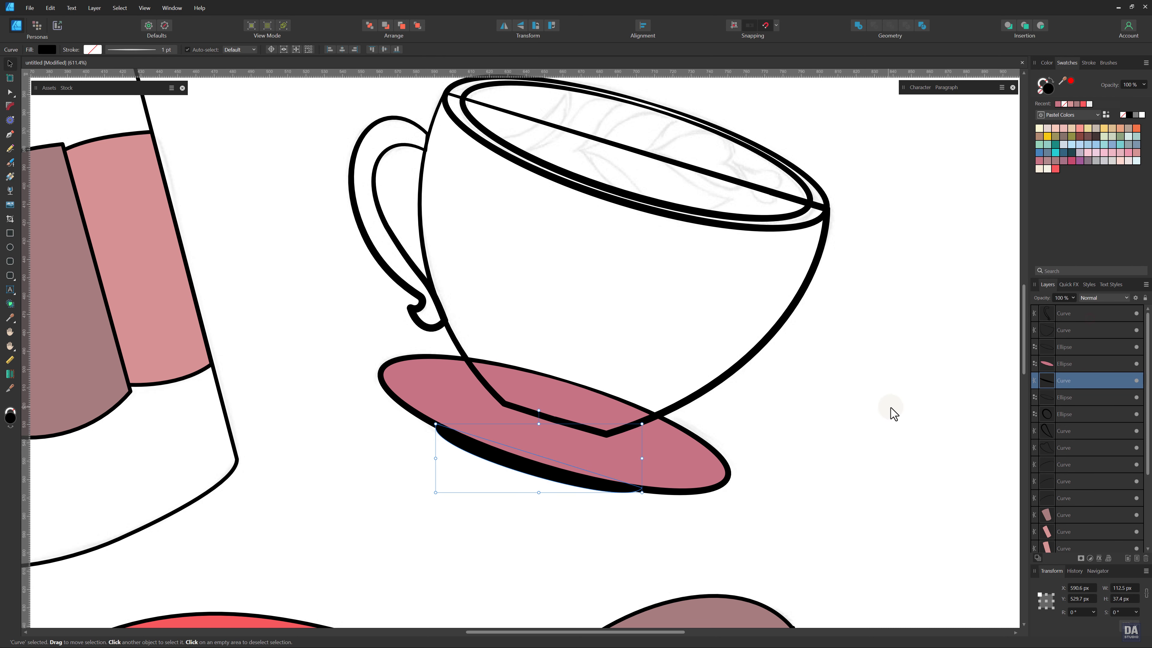
left_click(892, 412)
left_click(681, 475)
left_click(652, 510)
- Fill the latte cup's body with the golden yellow from the Pastel Colors palette
key("z")
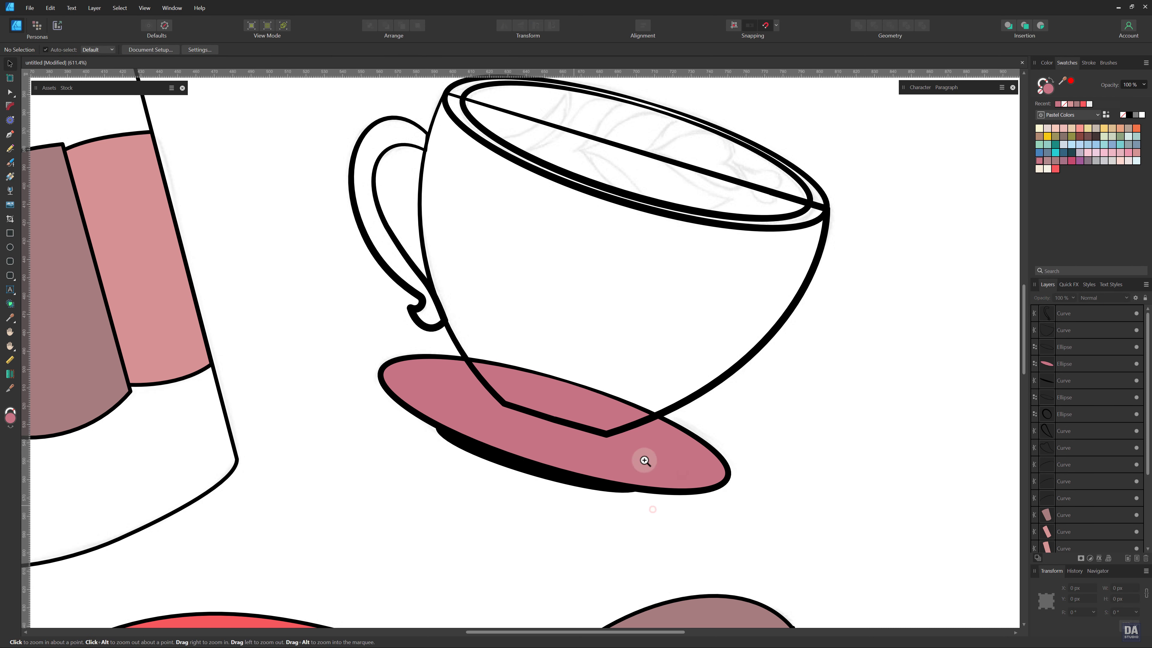
left_click_drag(686, 431, 537, 424)
left_click_drag(693, 379, 763, 381)
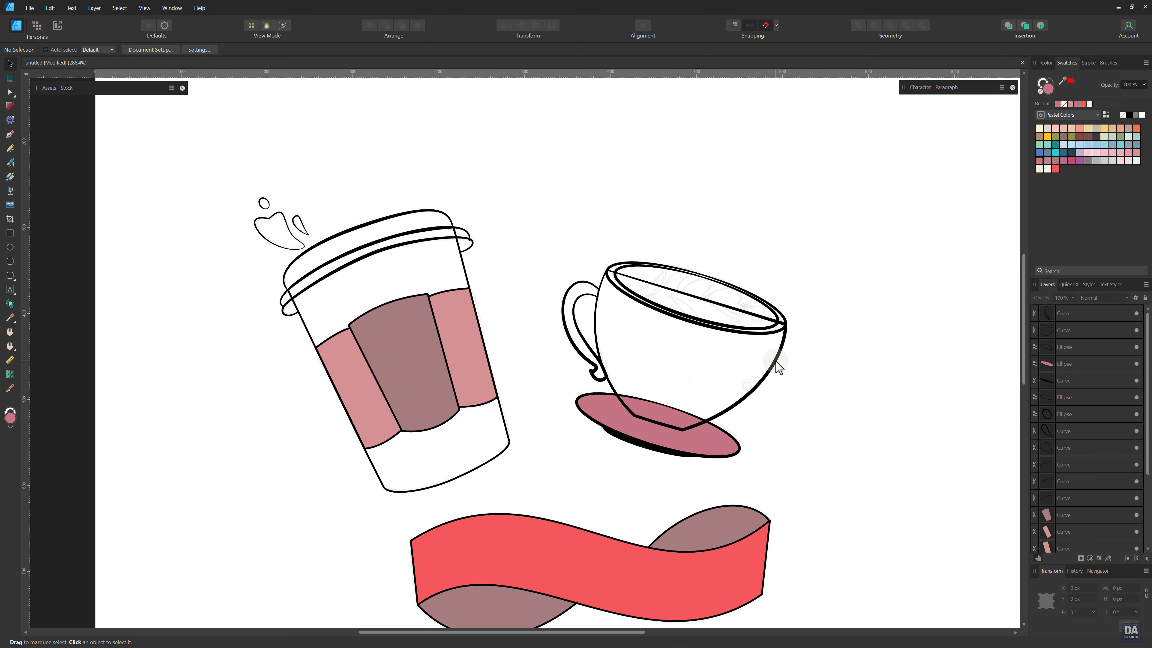
key("ctrl+0")
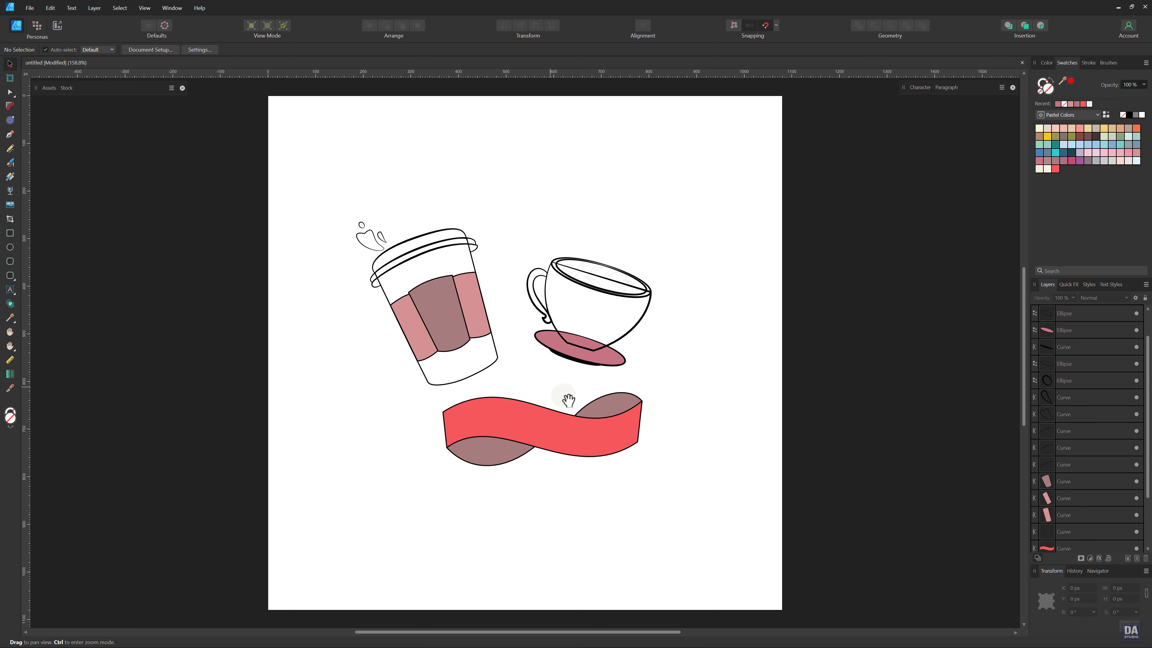
scroll(549, 363, "up", 6)
left_click(794, 351)
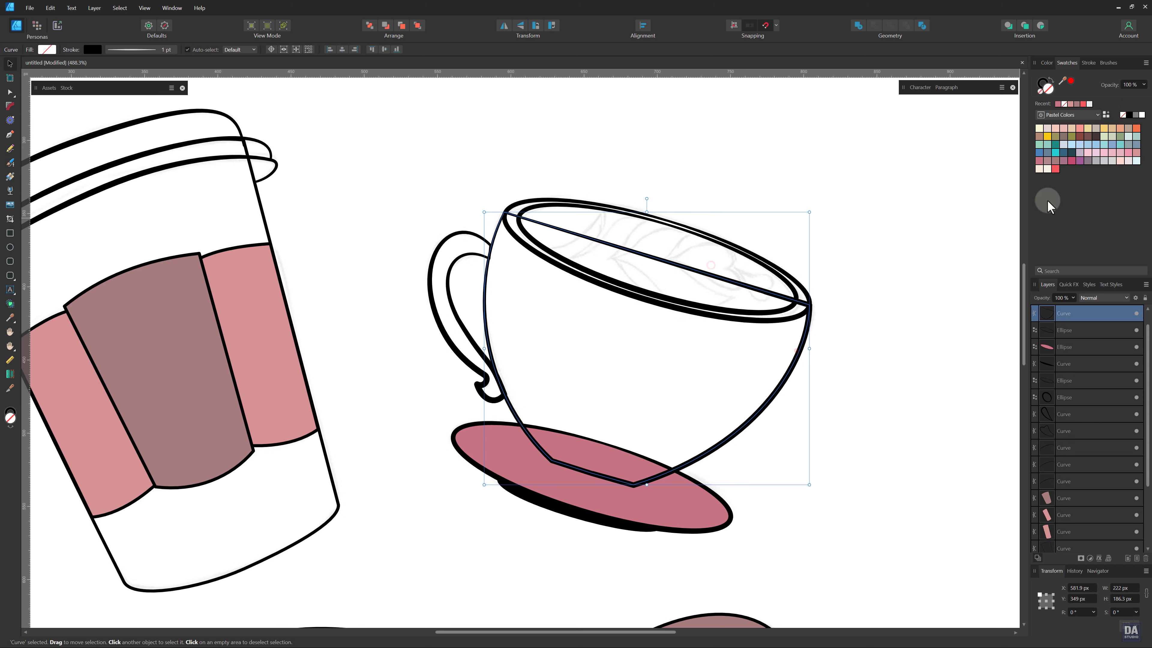
left_click(1105, 130)
- Bring both rim ellipses of the latte cup above its body and handle in the stacking order
left_click(803, 291)
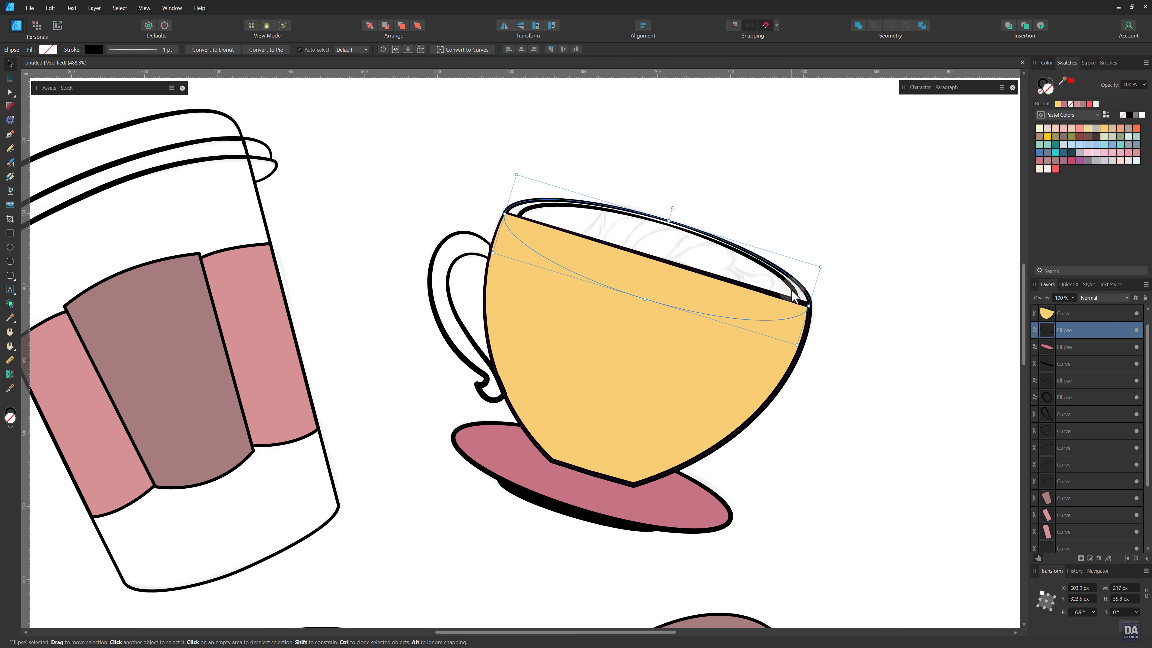
left_click(792, 291, "shift")
left_click_drag(1085, 328, 1088, 307)
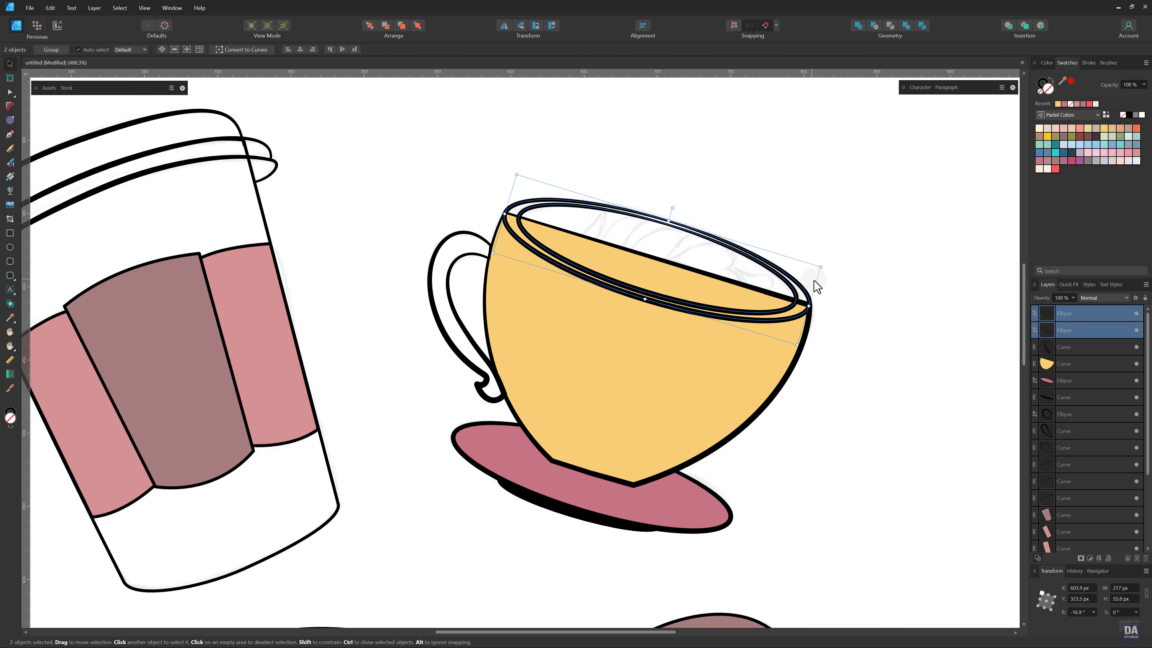
- Fill both rim ellipses of the latte cup with the same golden yellow as its body
left_click(815, 290)
left_click(1047, 137)
key("ctrl+z")
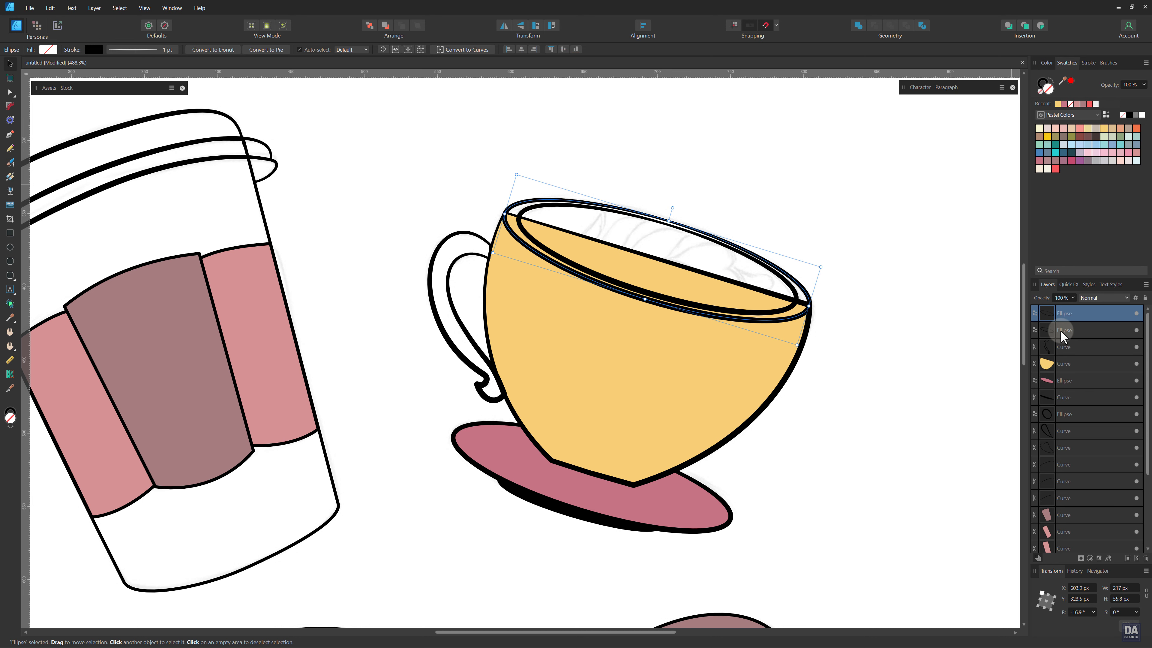
left_click(1097, 330)
left_click(1106, 149)
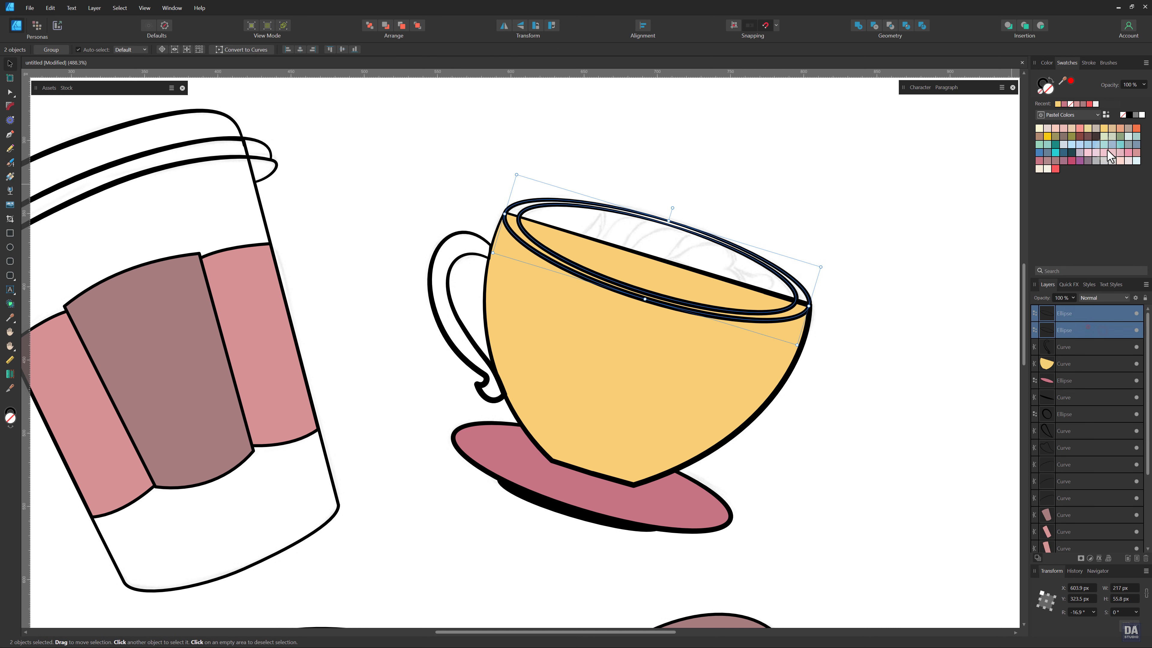
left_click(1104, 129)
left_click(934, 202)
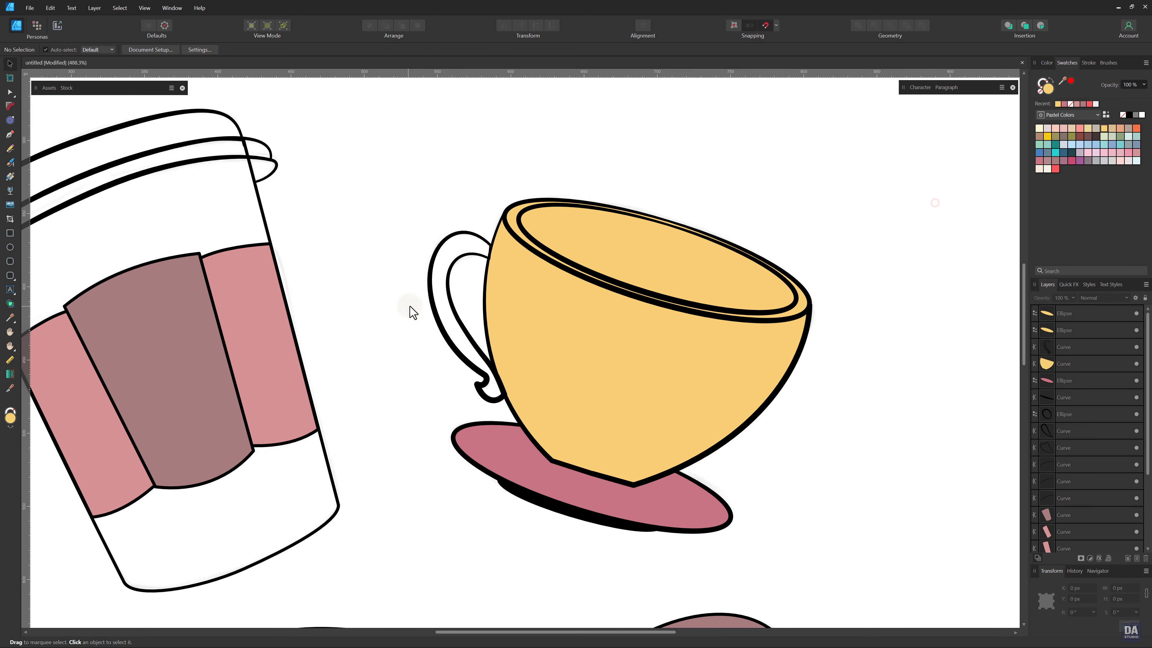
- Fill the latte cup's handle and the saucer ellipse with the same golden yellow
left_click(430, 295)
left_click(1102, 131)
left_click(867, 265)
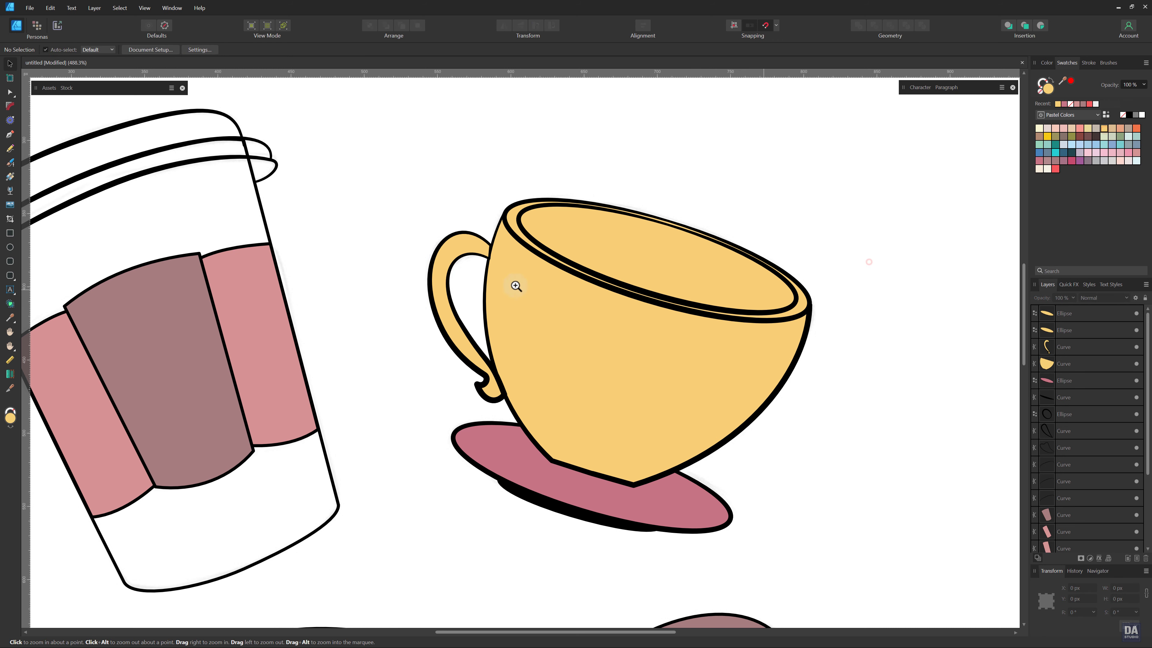
left_click_drag(514, 286, 425, 270)
left_click(572, 451)
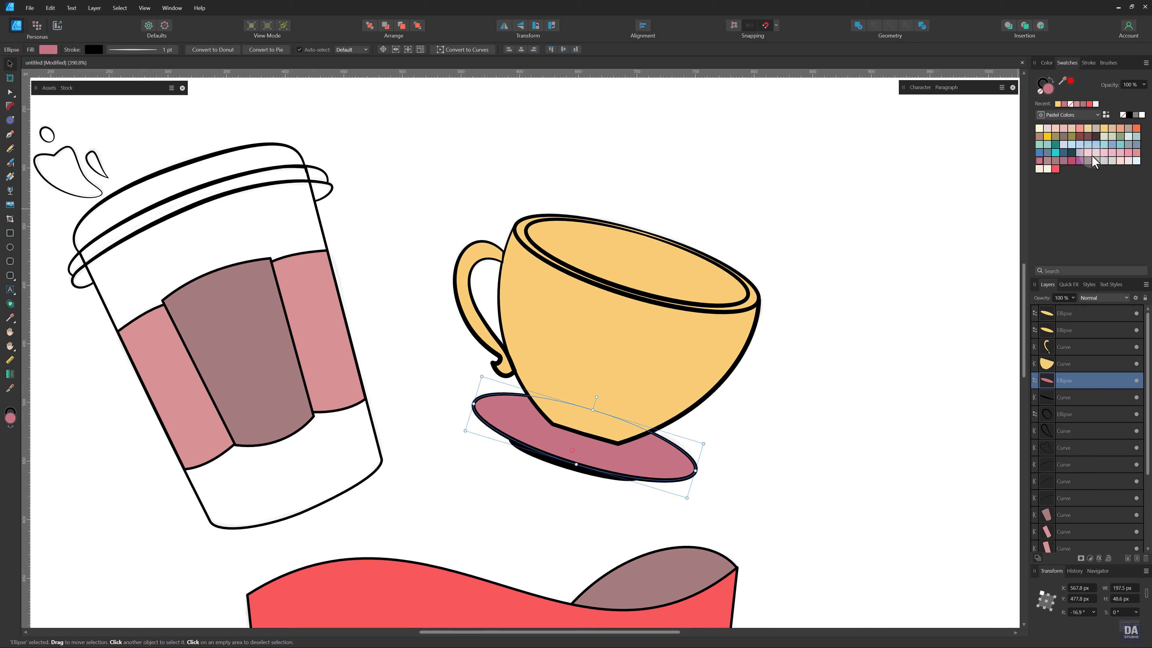
left_click(1104, 131)
left_click(836, 369)
- Fill the takeaway cup's body with a pale greyish pink from the Pastel Colors palette
left_click_drag(657, 478, 411, 277)
key("v")
left_click(585, 219)
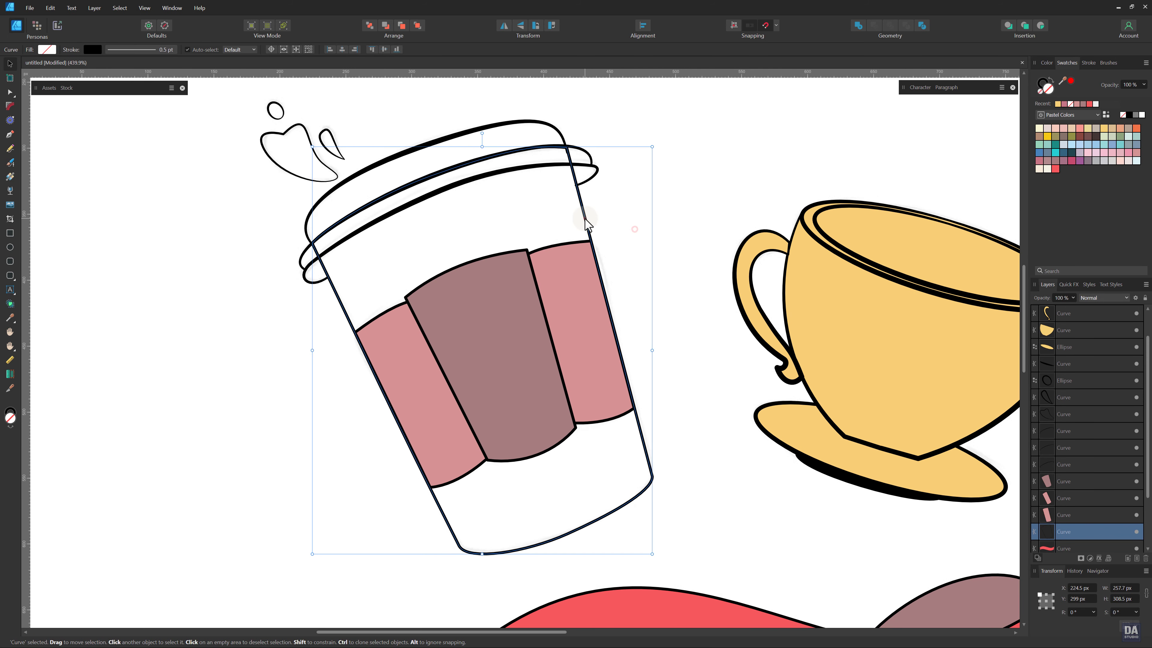
left_click(1121, 161)
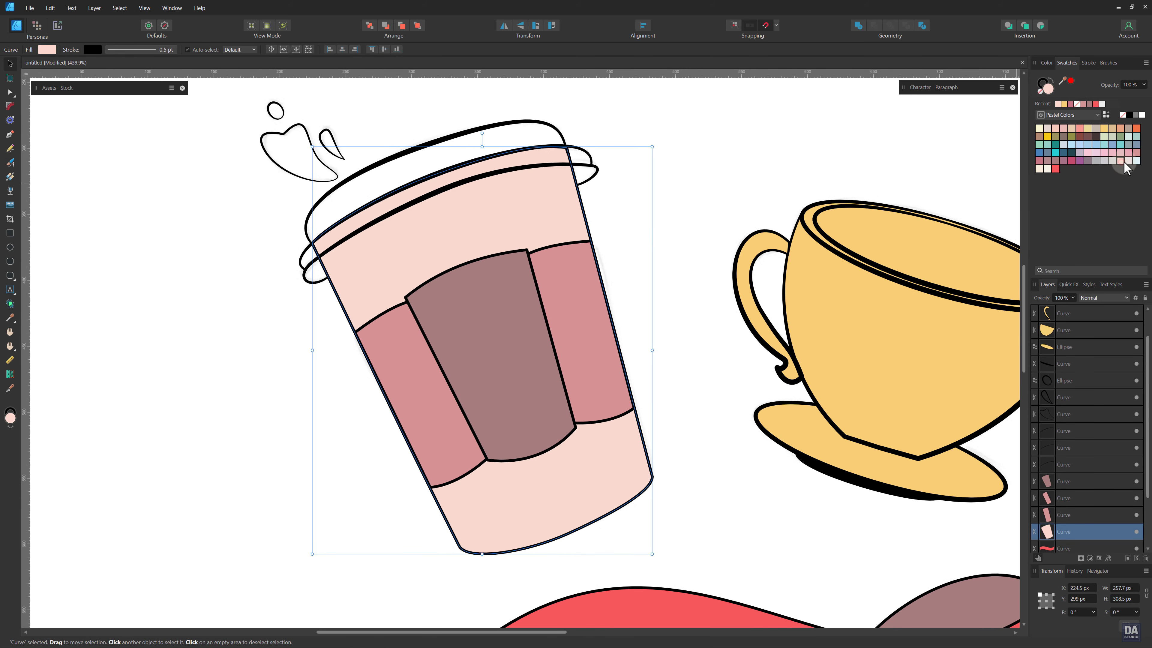
left_click(608, 206)
- Use the Shape Builder on the takeaway cup to create filled shapes for the lid's dome, middle band and two lower rim ends
left_click_drag(234, 88, 612, 453)
left_click_drag(247, 100, 361, 197)
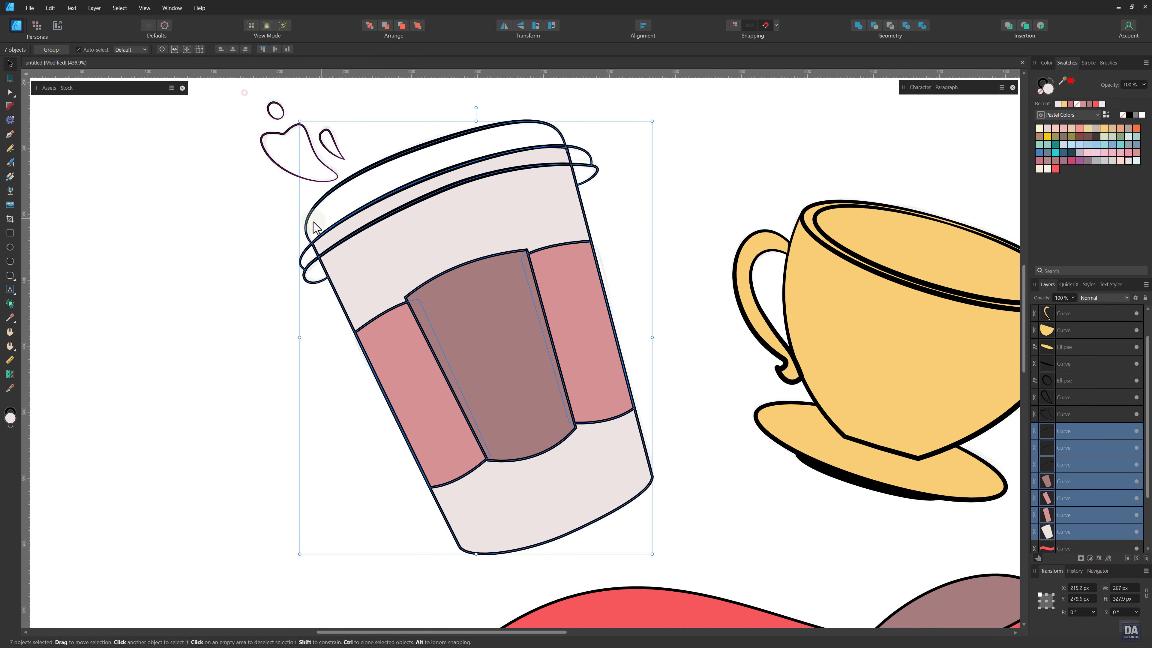
left_click(10, 303)
left_click_drag(312, 261, 422, 194)
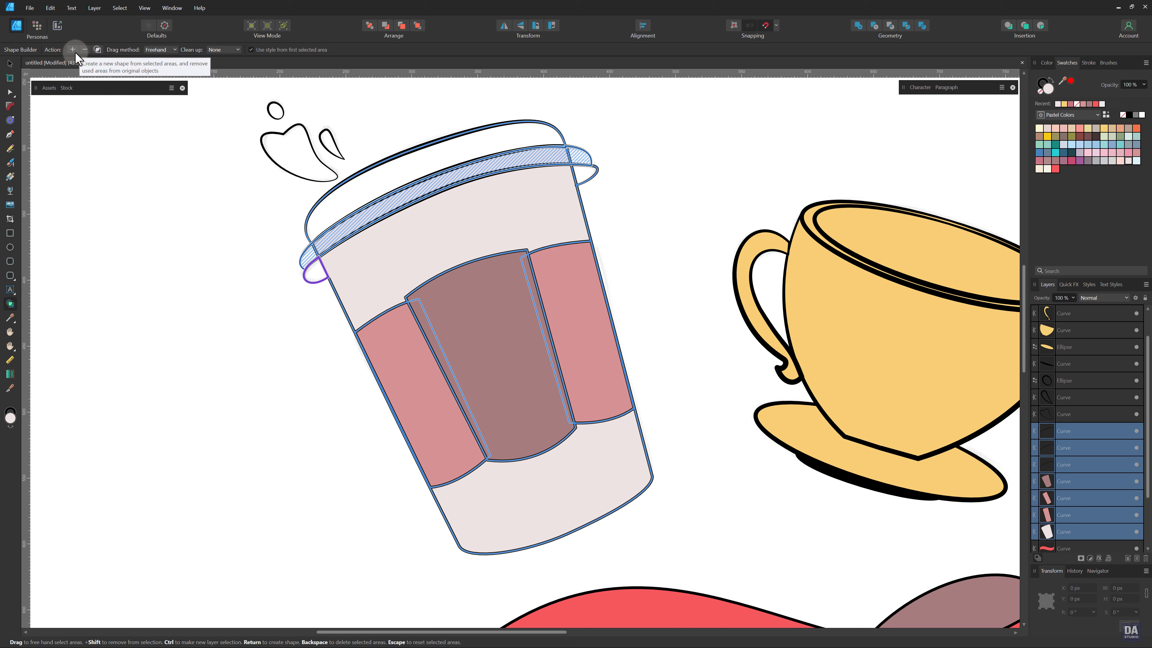
left_click(97, 50)
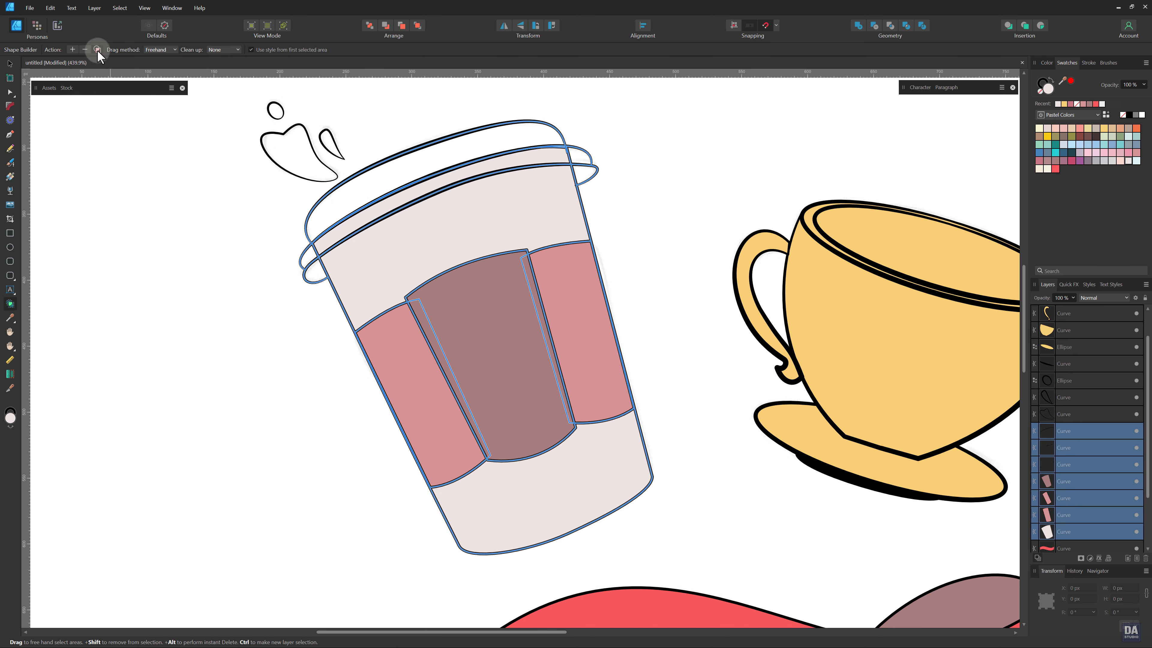
left_click(416, 247)
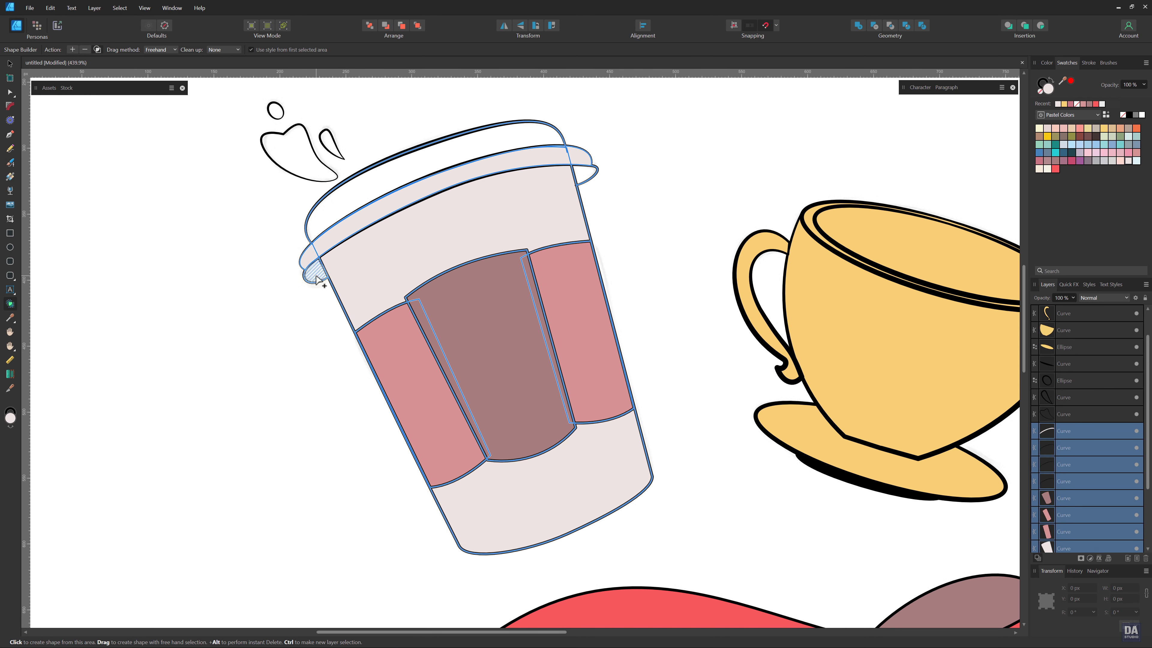
left_click(447, 160)
left_click(9, 64)
left_click(186, 238)
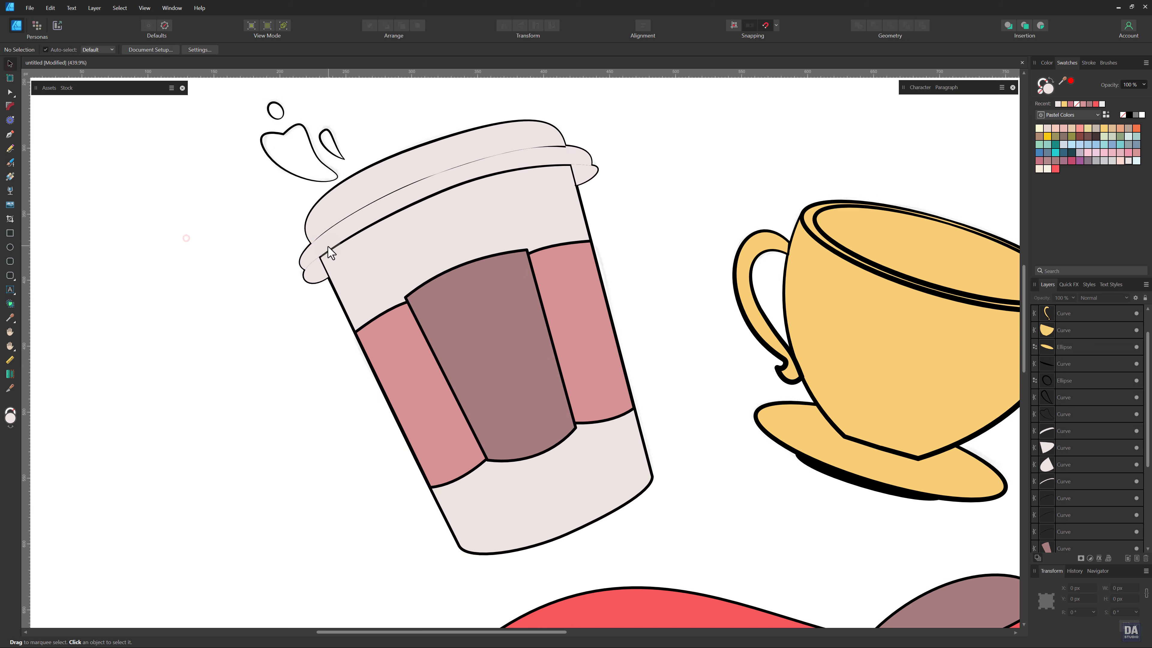
- Send the filled lid dome backward in the stacking order, behind the lid's dome outline
left_click(319, 258)
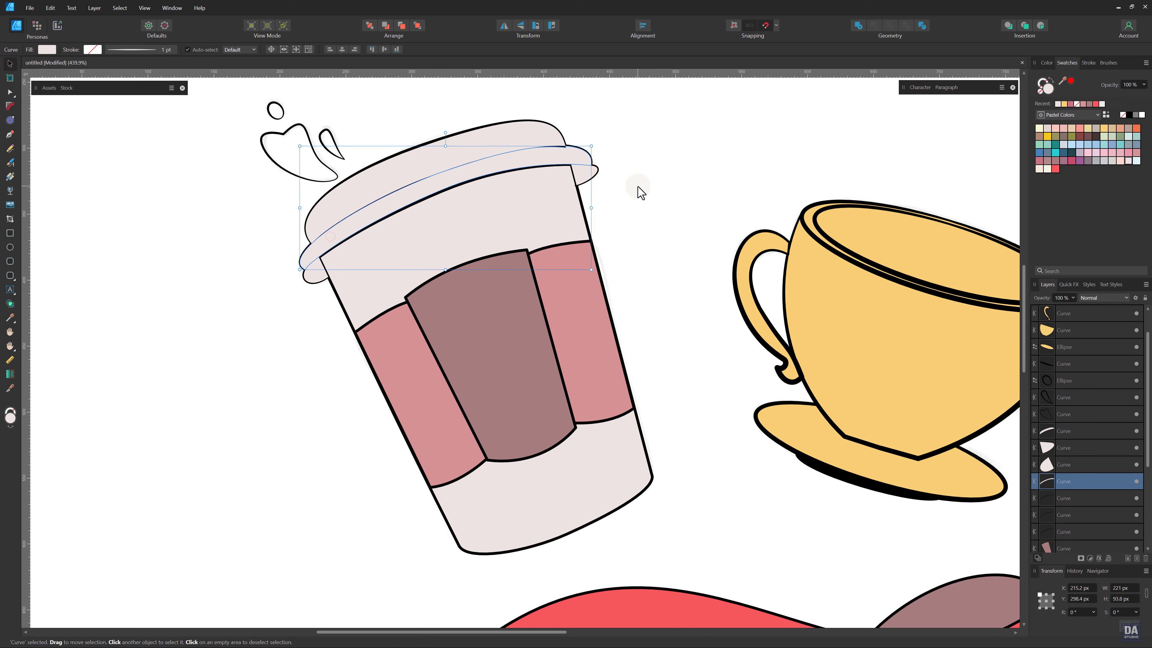
left_click(520, 136)
key("ctrl+bracketleft")
key("ctrl+bracketleft")
key("ctrl+bracketleft")
key("ctrl+bracketleft")
key("ctrl+bracketleft")
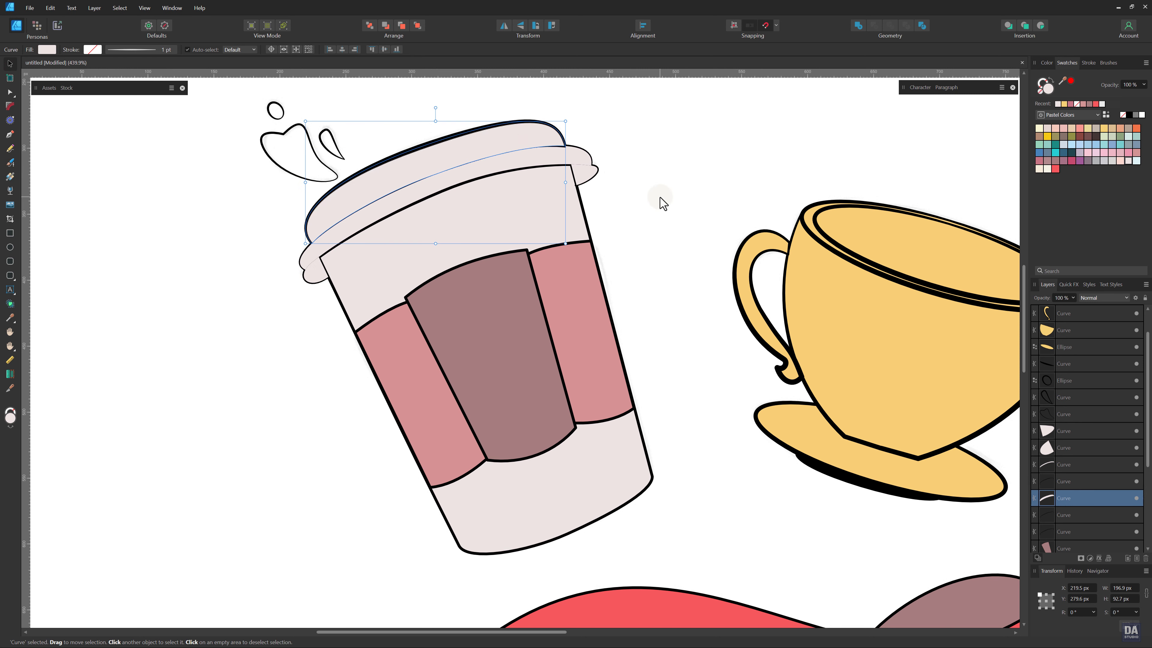
- Send the lid's filled middle band backward in the stacking order, behind the lid outlines
left_click(585, 166)
left_click(577, 158)
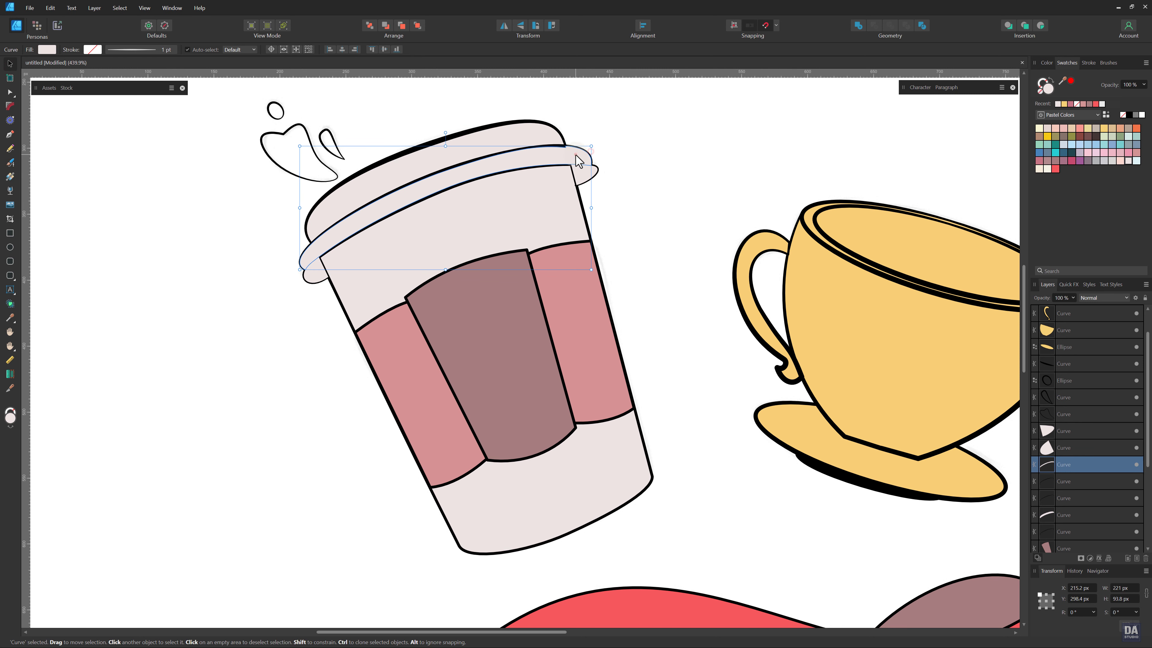
key("ctrl+bracketleft")
key("ctrl+bracketleft")
key("ctrl+bracketleft")
key("ctrl+bracketleft")
key("ctrl+bracketleft")
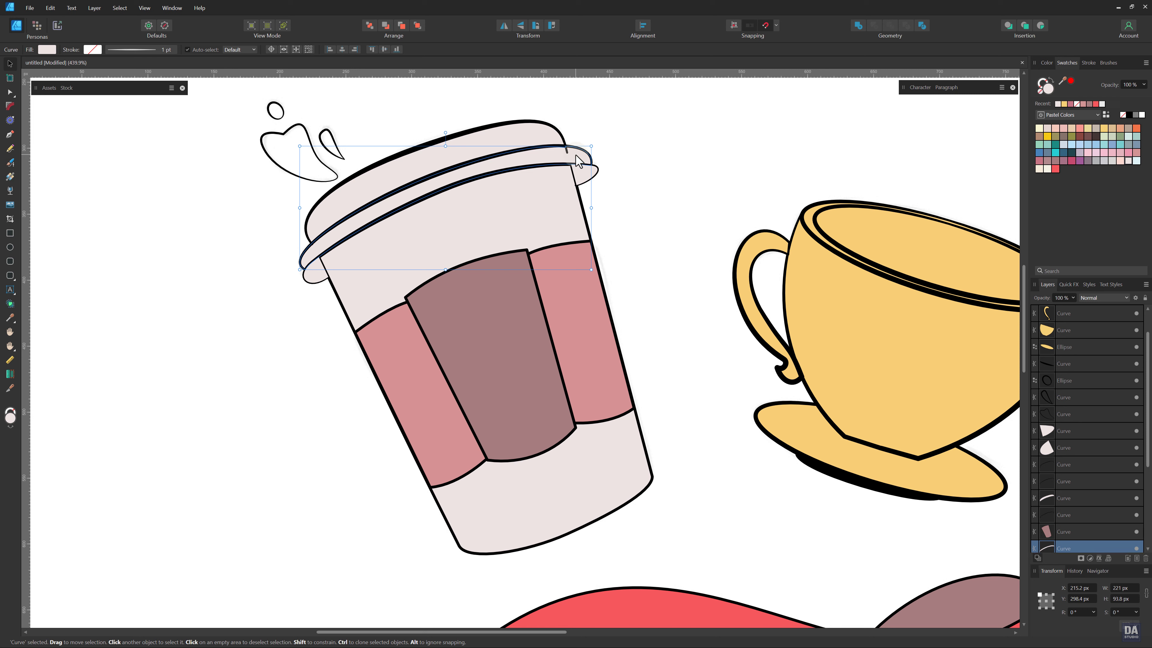
- Select both filled lower rim ends of the lid and send them backward behind the lid outlines
left_click(288, 277)
left_click(290, 315, "shift")
key("ctrl+bracketleft")
key("ctrl+bracketleft")
key("ctrl+bracketleft")
key("ctrl+bracketleft")
key("ctrl+bracketleft")
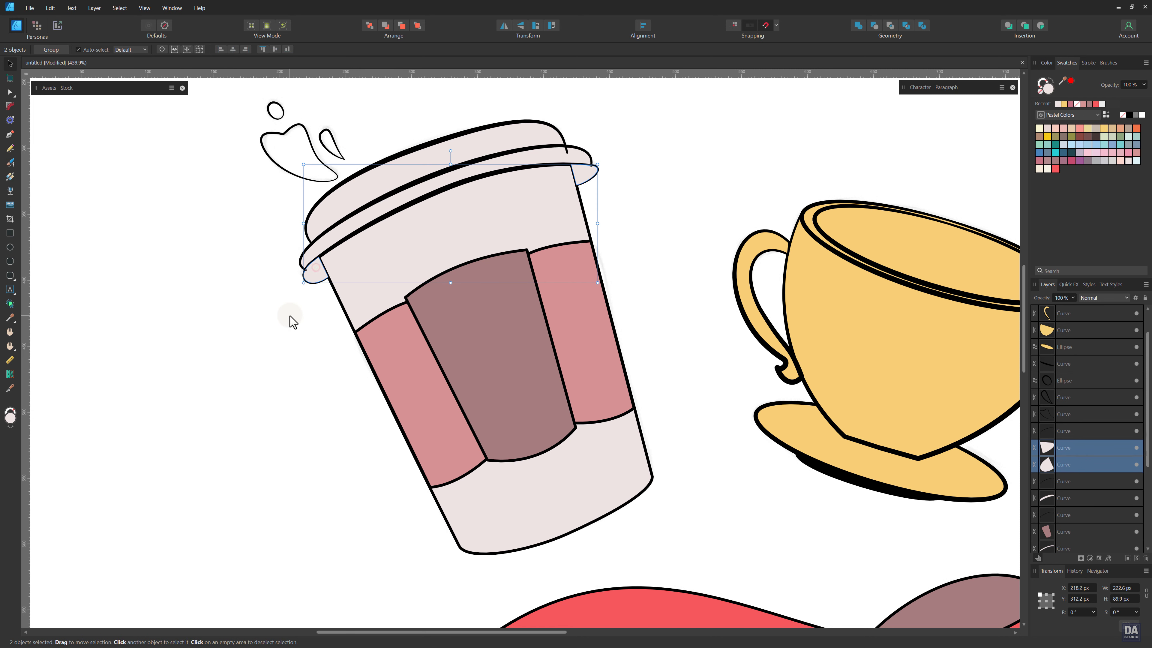
left_click(292, 316)
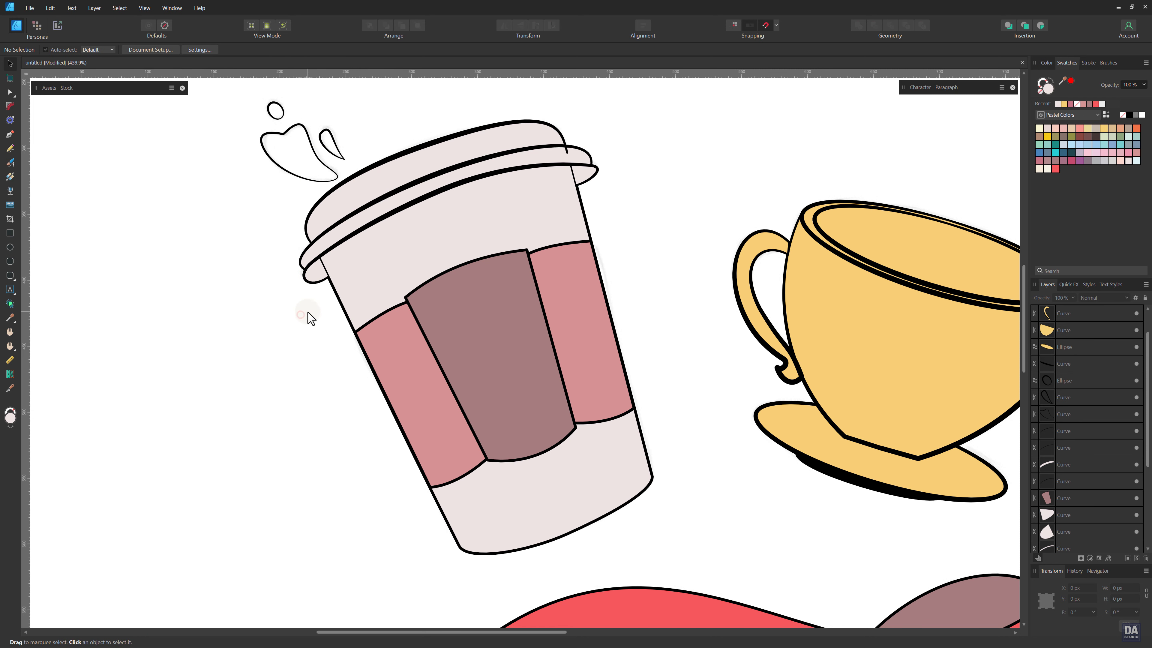
- Send both filled lower rim ends of the lid further back, below the takeaway cup's body
left_click(349, 287)
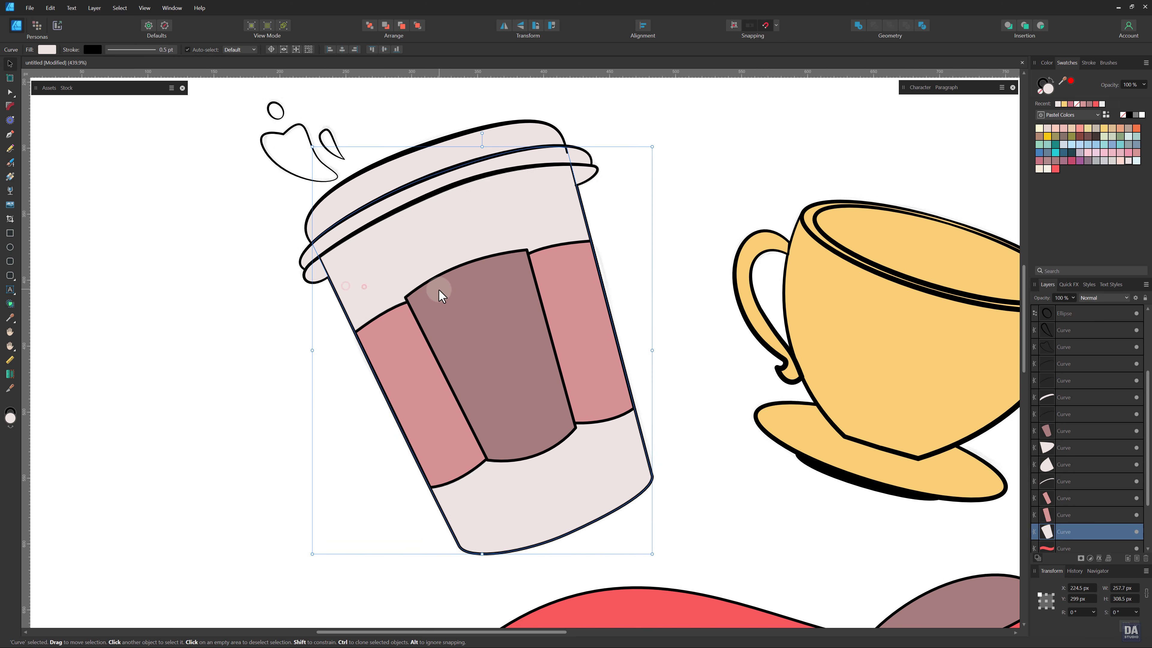
left_click(314, 296)
left_click(314, 279)
left_click(603, 187)
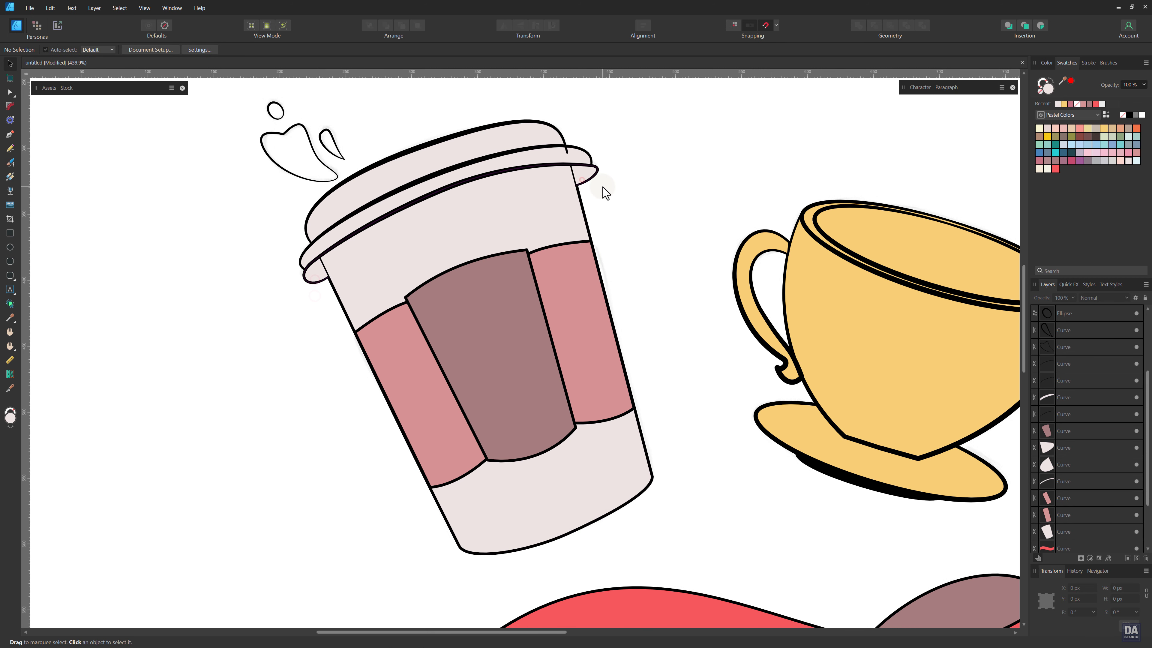
left_click(326, 274)
left_click(412, 257)
left_click(585, 180, "shift")
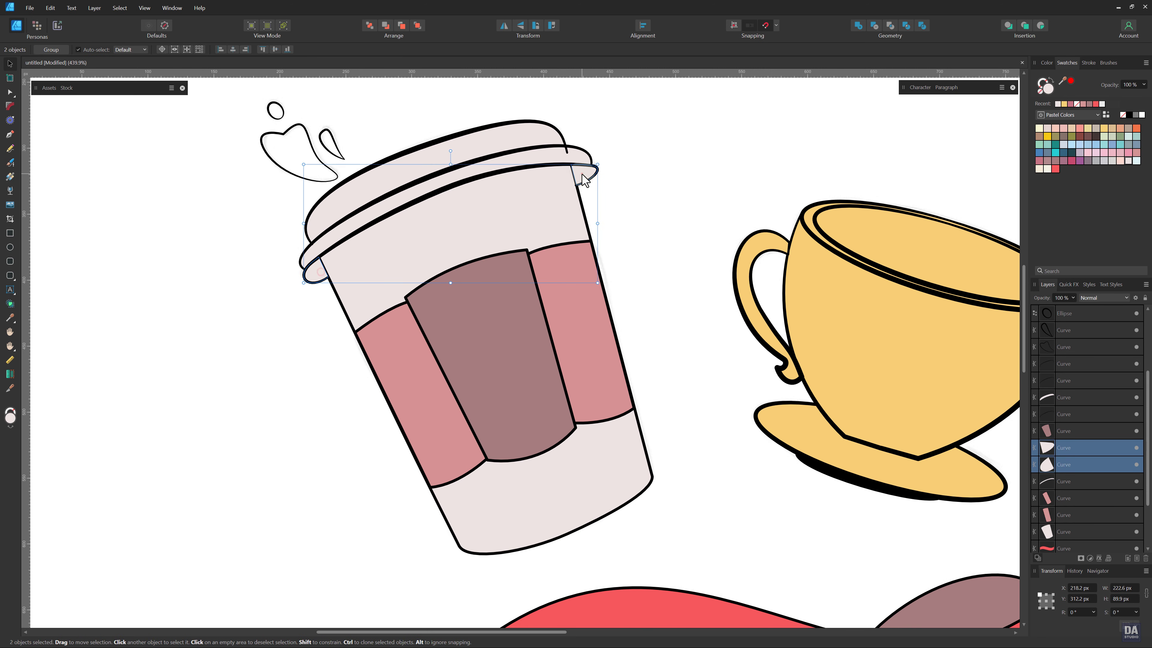
key("ctrl+[")
key("ctrl+[")
key("ctrl+[")
key("ctrl+[")
key("ctrl+[")
key("ctrl+[")
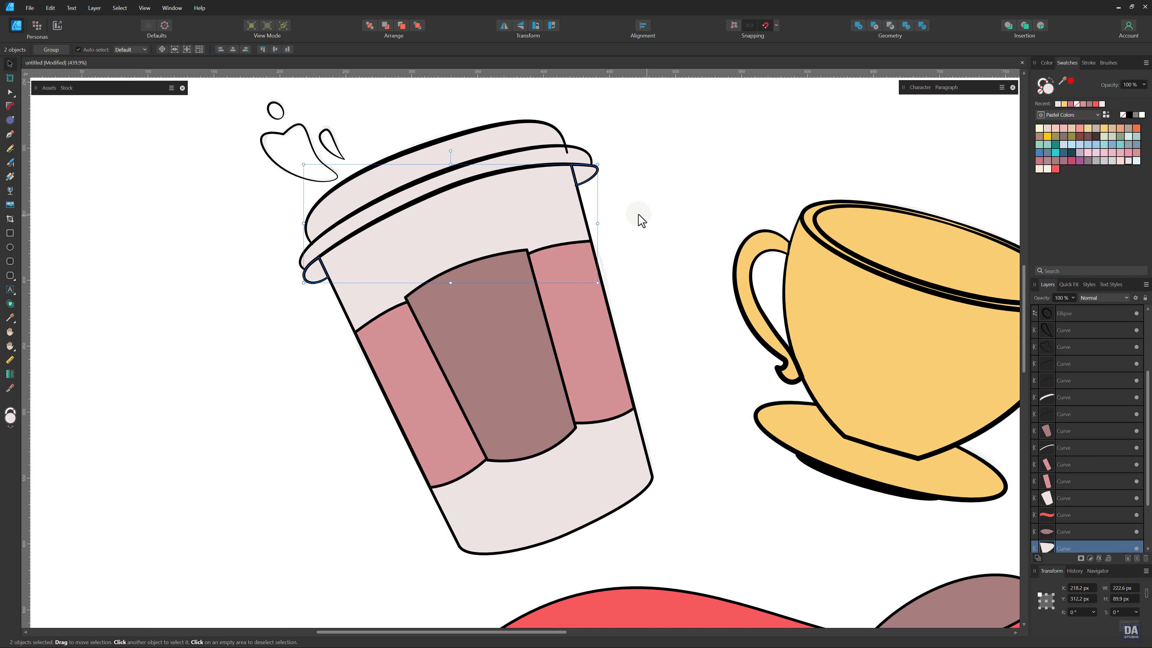
left_click(640, 220)
- Fill the takeaway cup's three sleeve panels with a dark reddish brown and remove their outlines
scroll(635, 219, "down", 5)
scroll(599, 291, "up", 5)
scroll(523, 334, "down", 1)
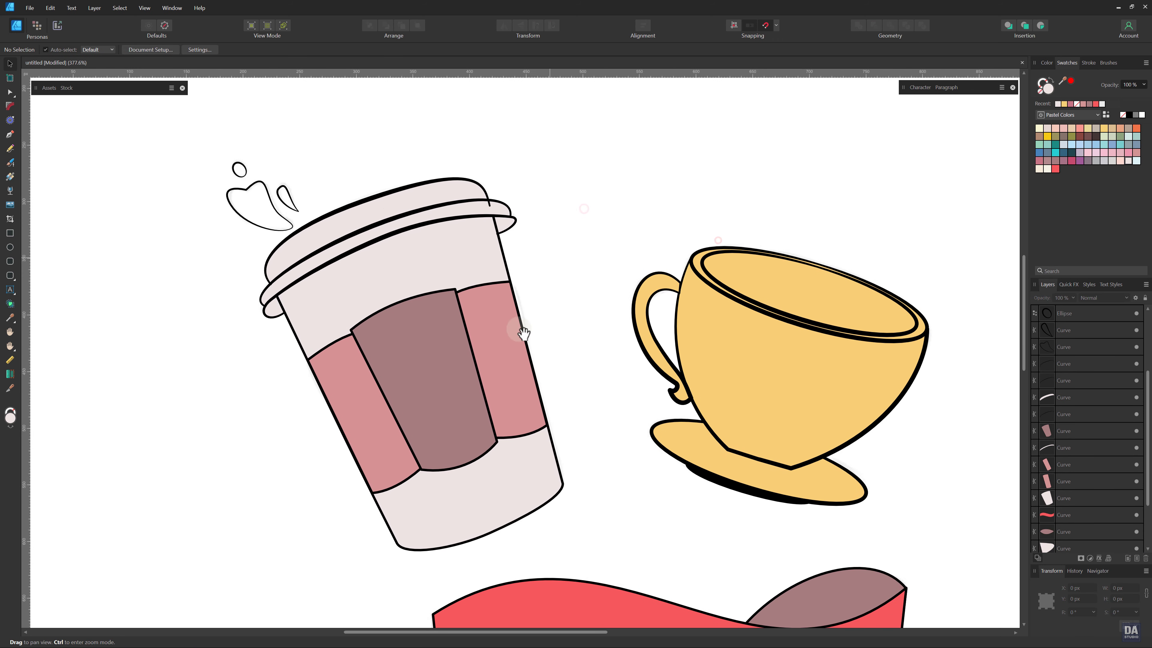
left_click(414, 390)
left_click(510, 376, "shift")
left_click(381, 425, "shift")
left_click(1130, 161)
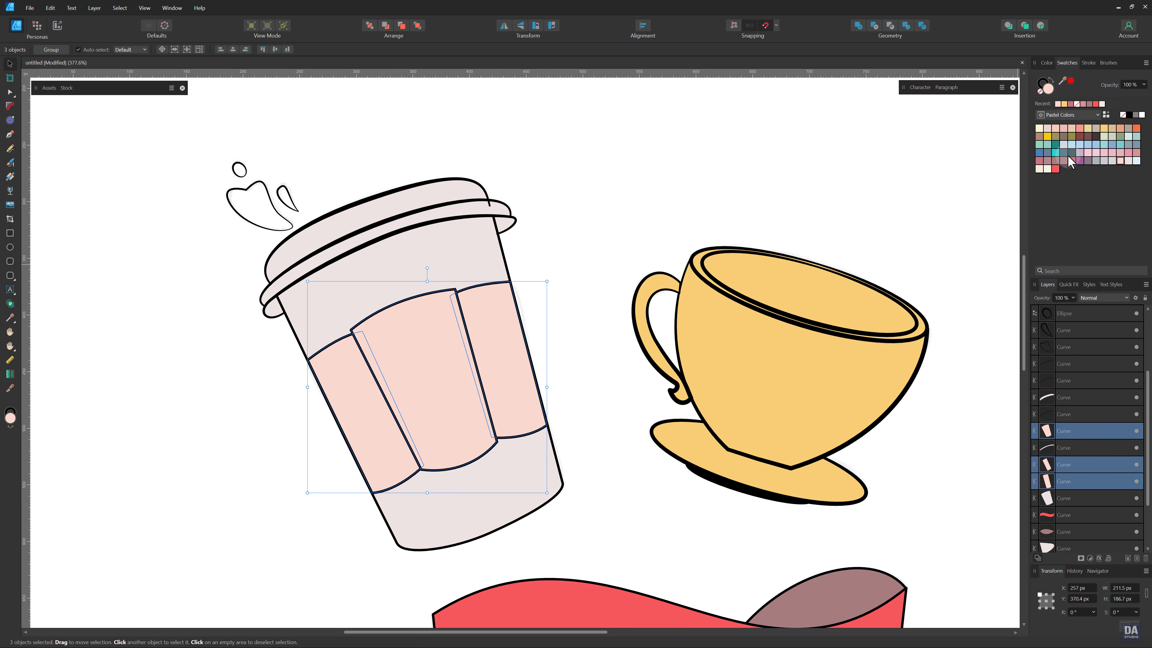
left_click(1081, 137)
left_click(1043, 91)
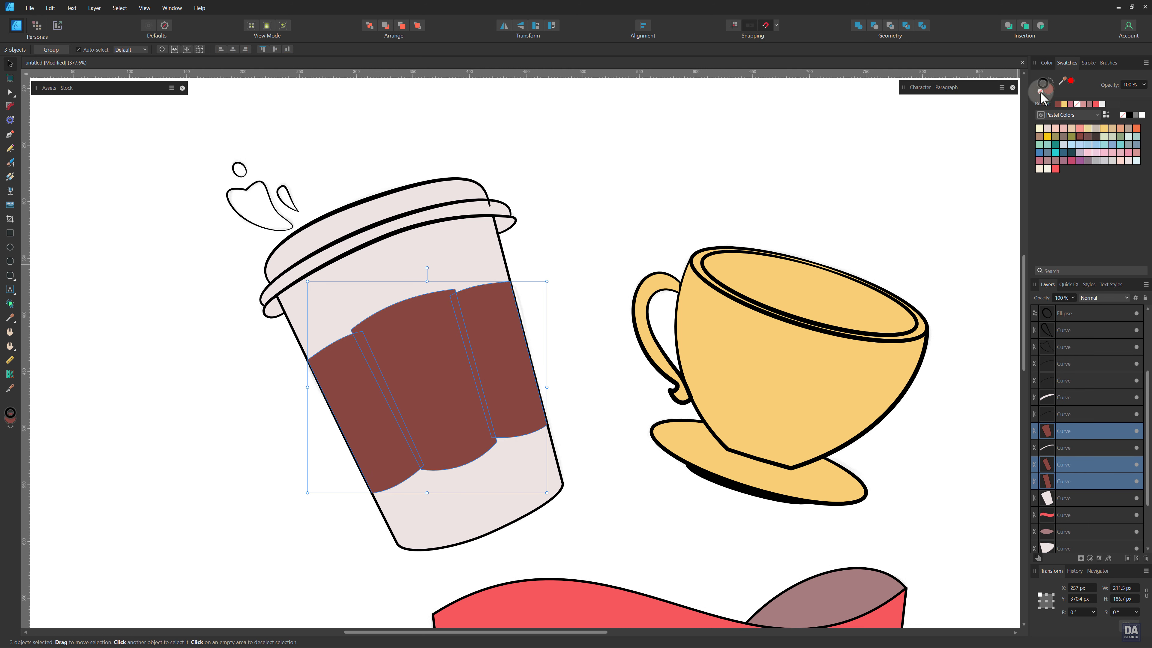
- Fill the three coffee splash shapes above the takeaway cup's lid with very dark brown and remove their outlines
left_click(853, 169)
scroll(494, 388, "down", 5)
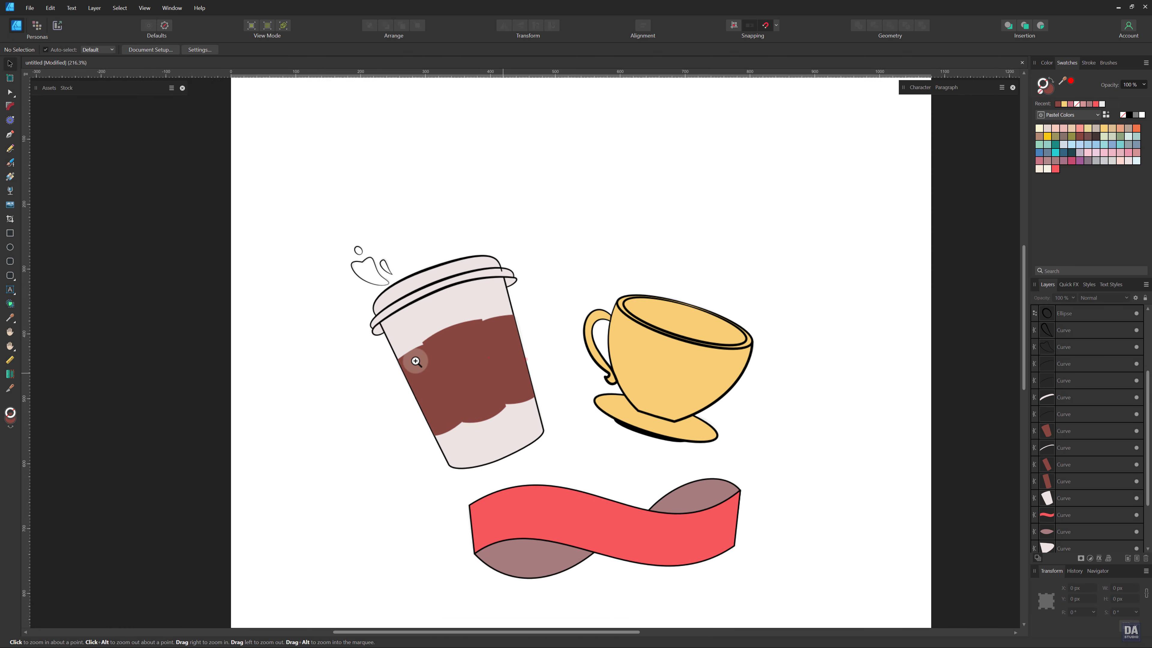
scroll(411, 361, "up", 5)
left_click_drag(325, 139, 433, 250)
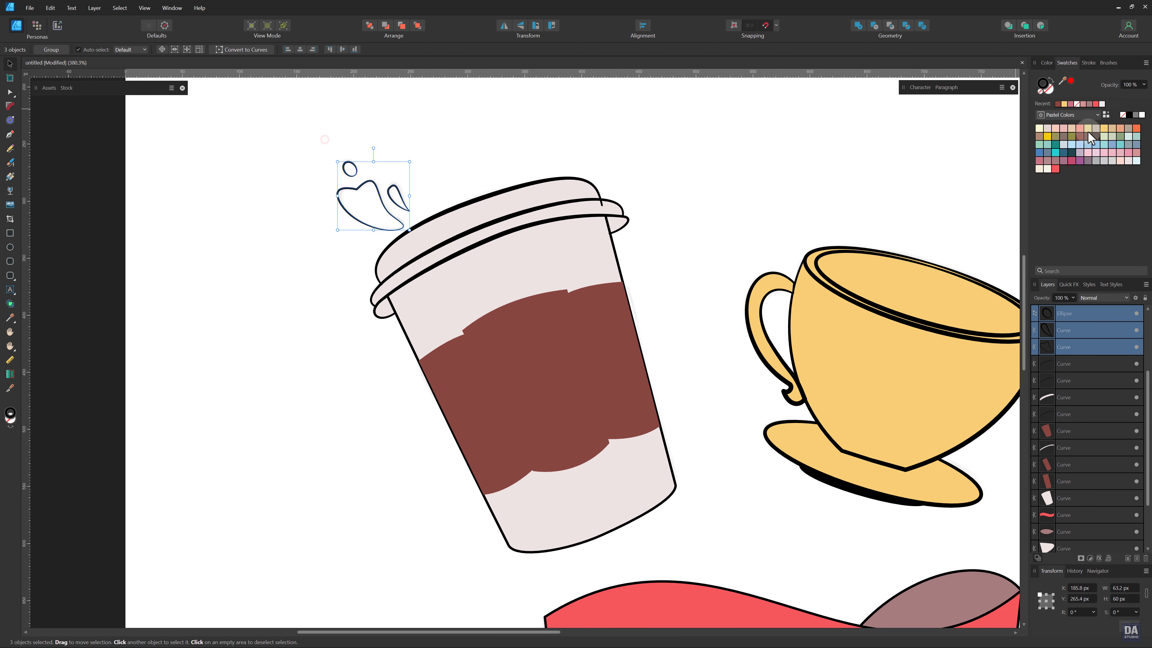
left_click(1096, 136)
key("z")
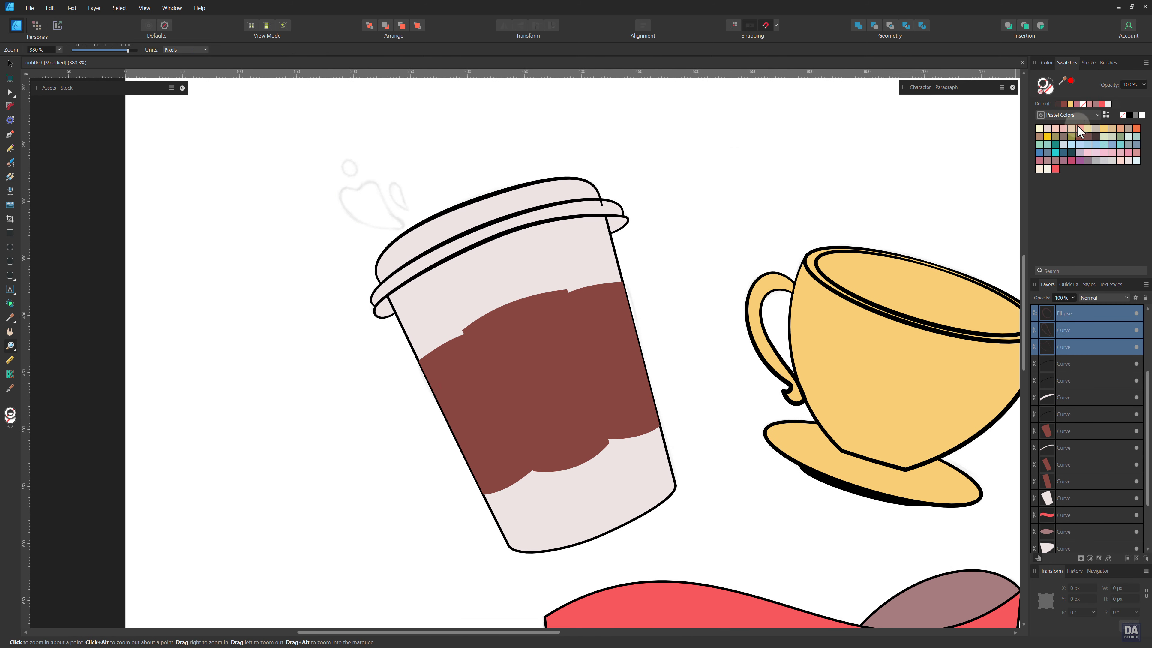
key("x")
left_click(1096, 137)
left_click(724, 220)
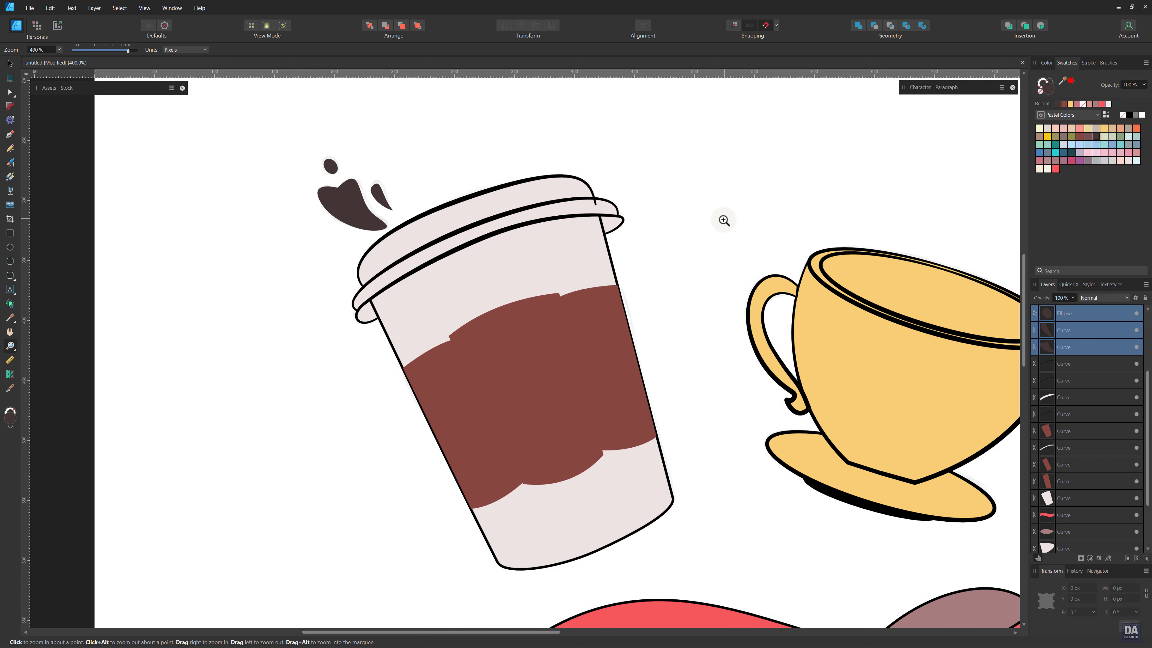
key("v")
- Recolour the takeaway cup's three sleeve panels with a muted medium brown from the Pastel Colors palette
scroll(611, 257, "down", 3)
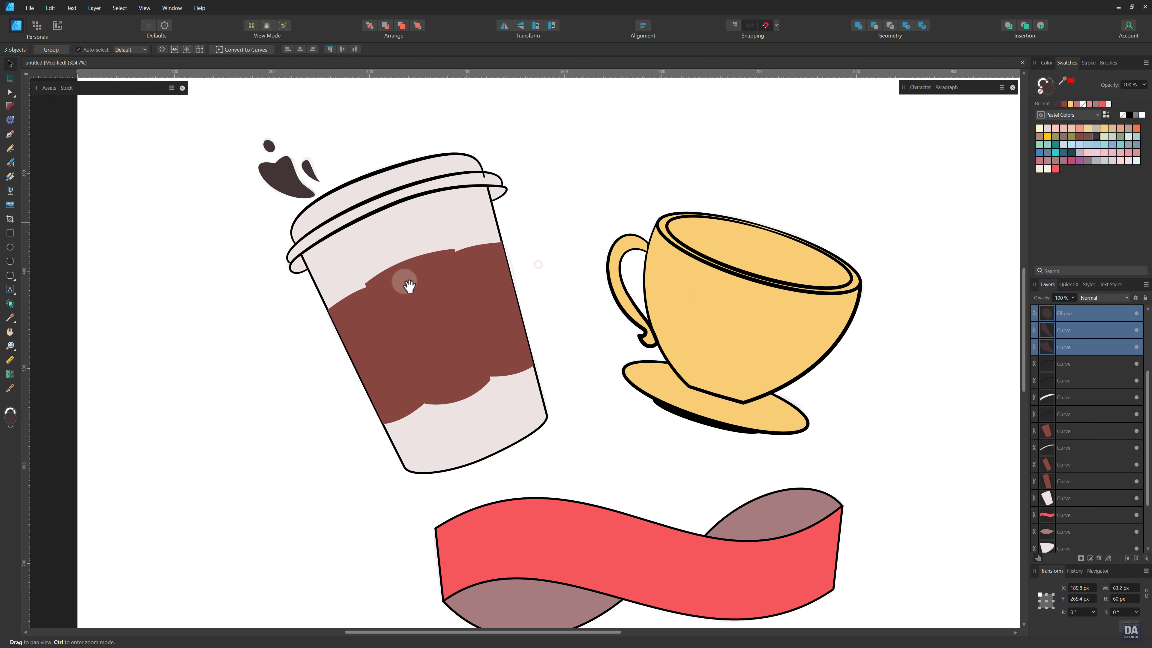
left_click_drag(408, 285, 430, 271)
left_click(507, 319)
left_click(483, 320, "shift")
left_click(394, 344, "shift")
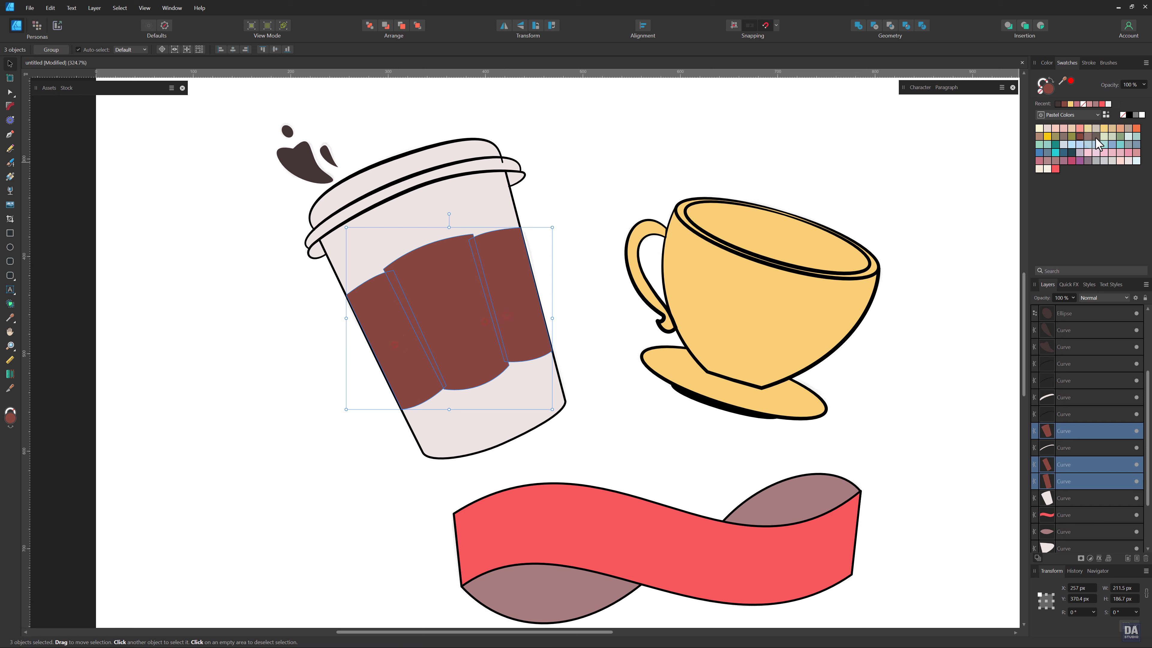
left_click(1096, 137)
left_click(1087, 137)
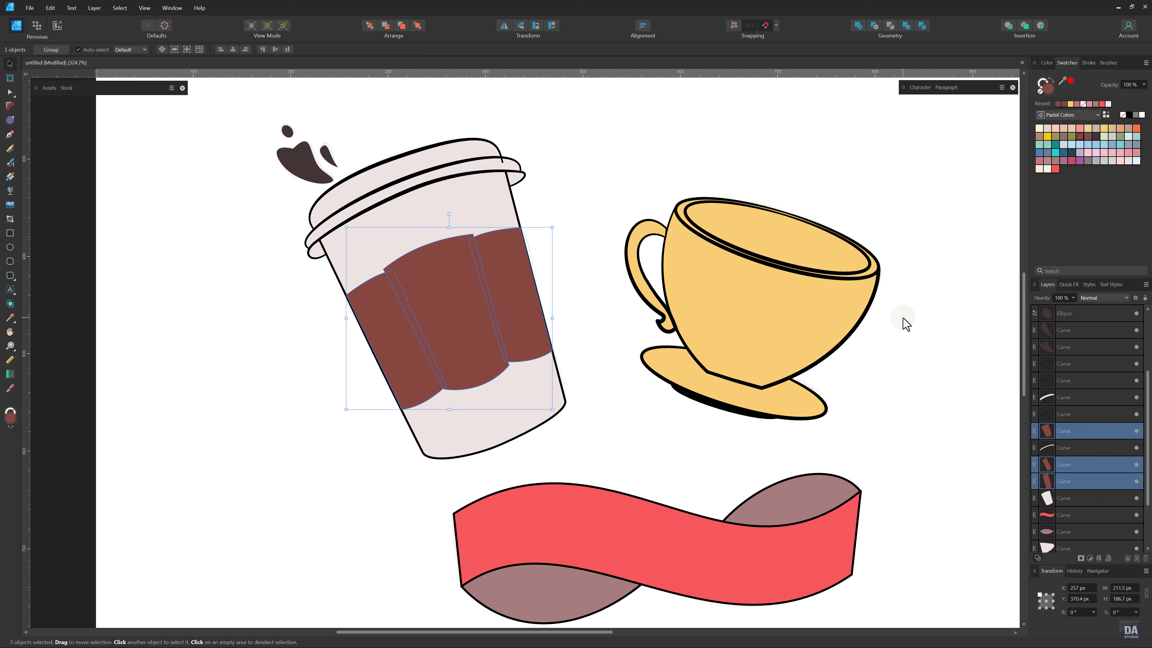
left_click(902, 304)
scroll(406, 347, "down", 2)
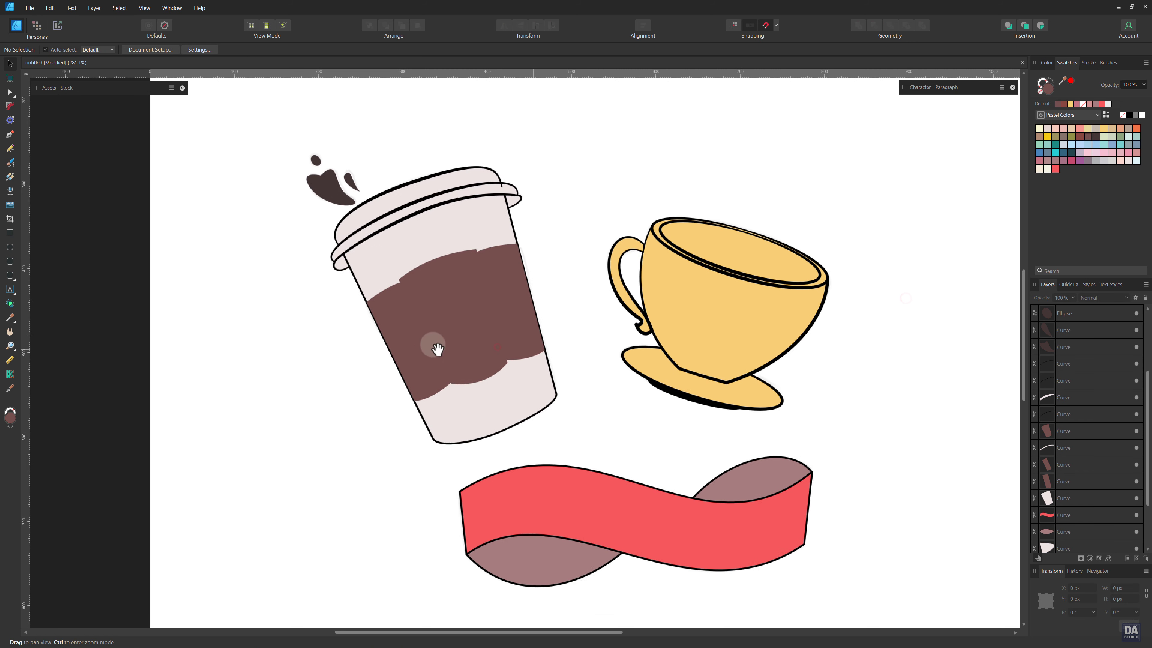
- Select all parts of the takeaway cup, including its coffee splashes, and group them
scroll(548, 391, "down", 3)
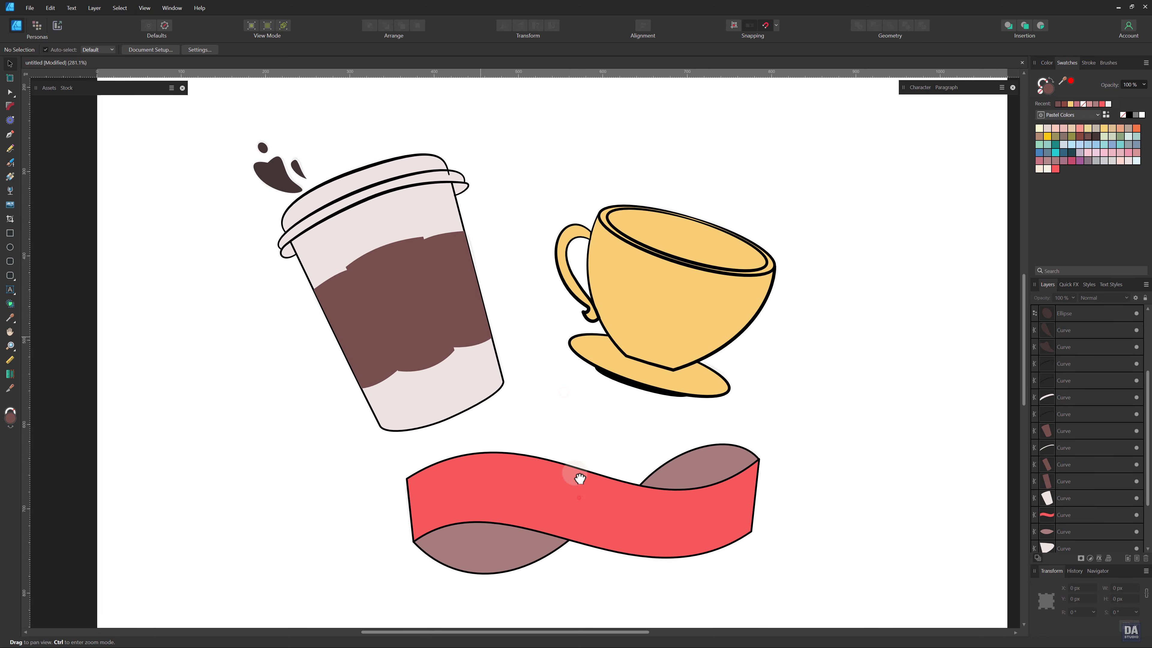
left_click_drag(265, 142, 547, 443)
right_click(450, 387)
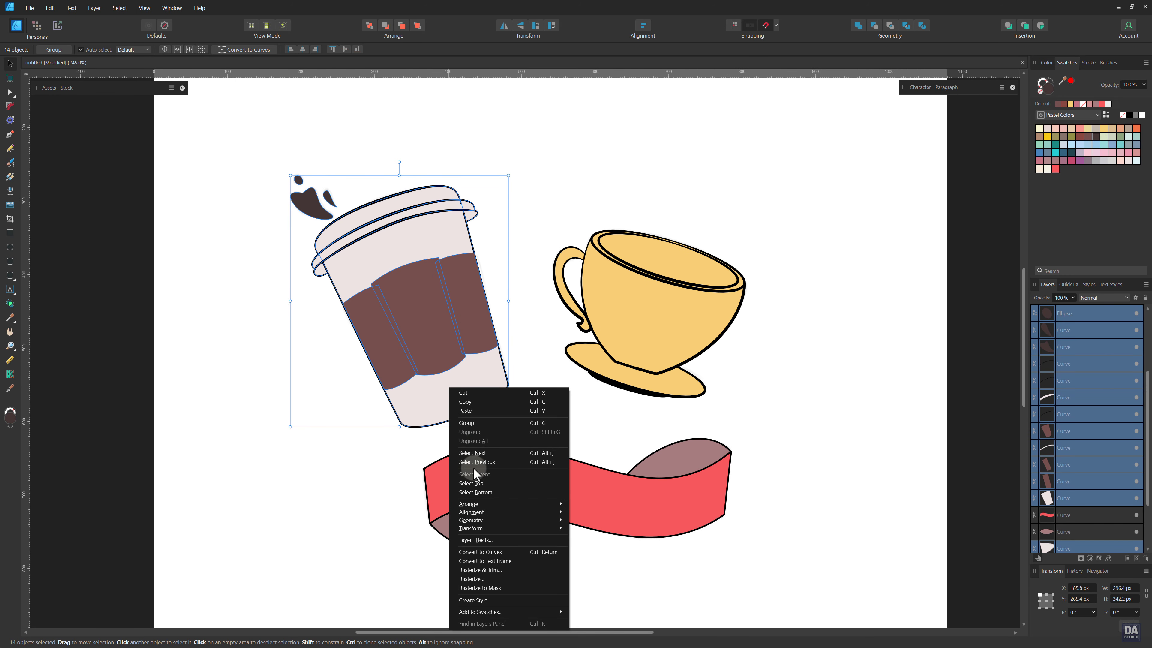
left_click(508, 419)
- Send the latte cup's handle backward in the stacking order, below the cup body and saucer
left_click(620, 334)
left_click(570, 266)
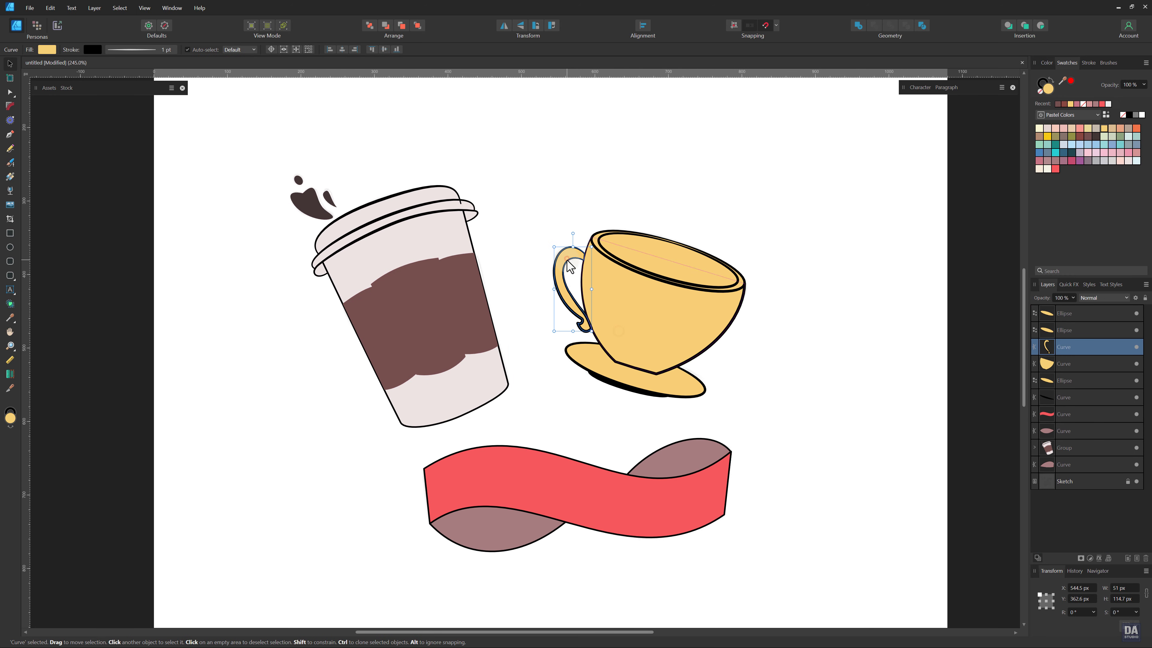
key("ctrl+bracketleft")
key("ctrl+bracketleft")
left_click(544, 316)
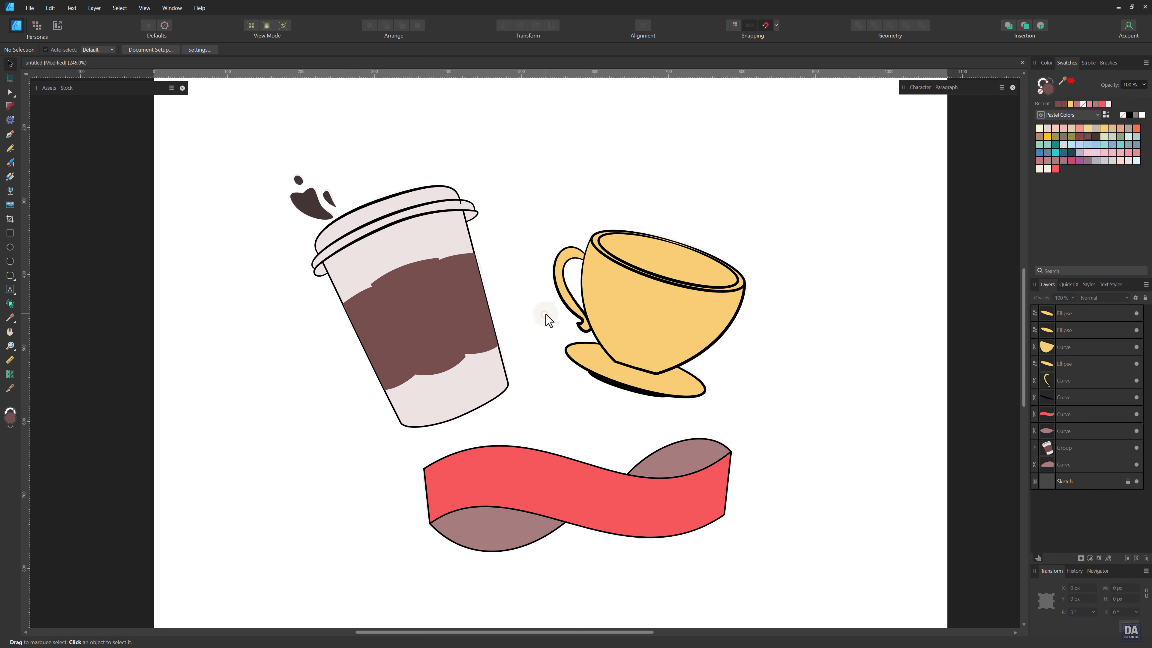
- Hide the latte cup's two rim ellipses and its body to expose the latte-art sketch underneath
left_click(741, 285)
left_click(1137, 313)
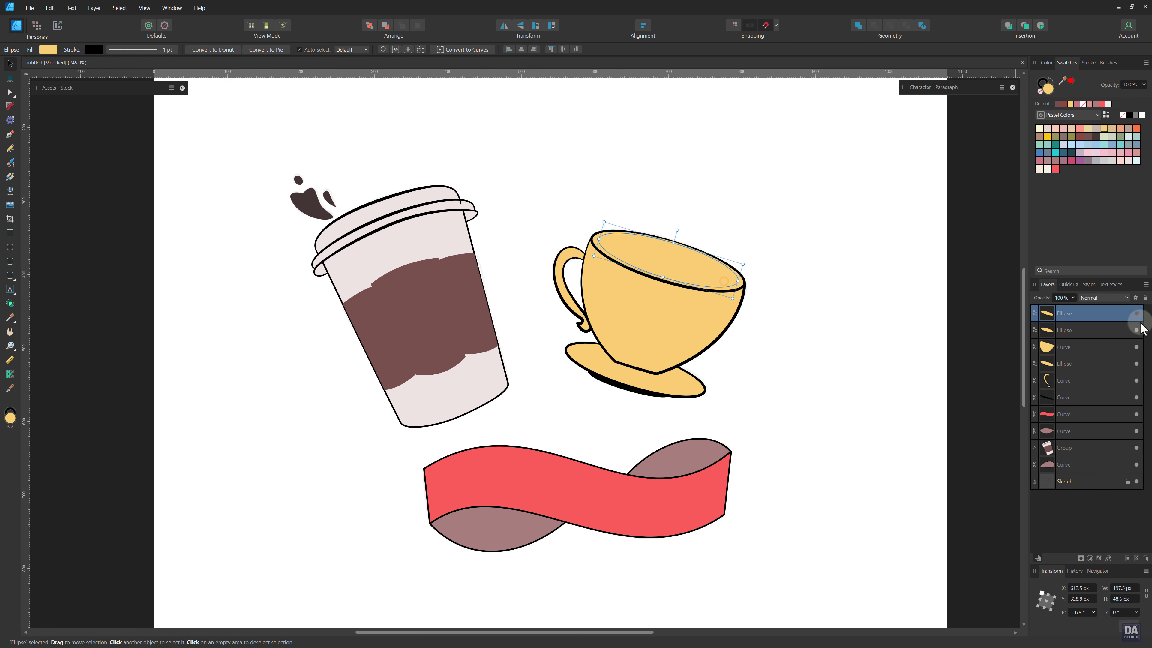
left_click(1136, 330)
left_click(1136, 346)
- Trace the first latte-art leaf stripe, nearest the cup handle, with the Pen tool and fill it with pale cream
scroll(802, 311, "up", 5)
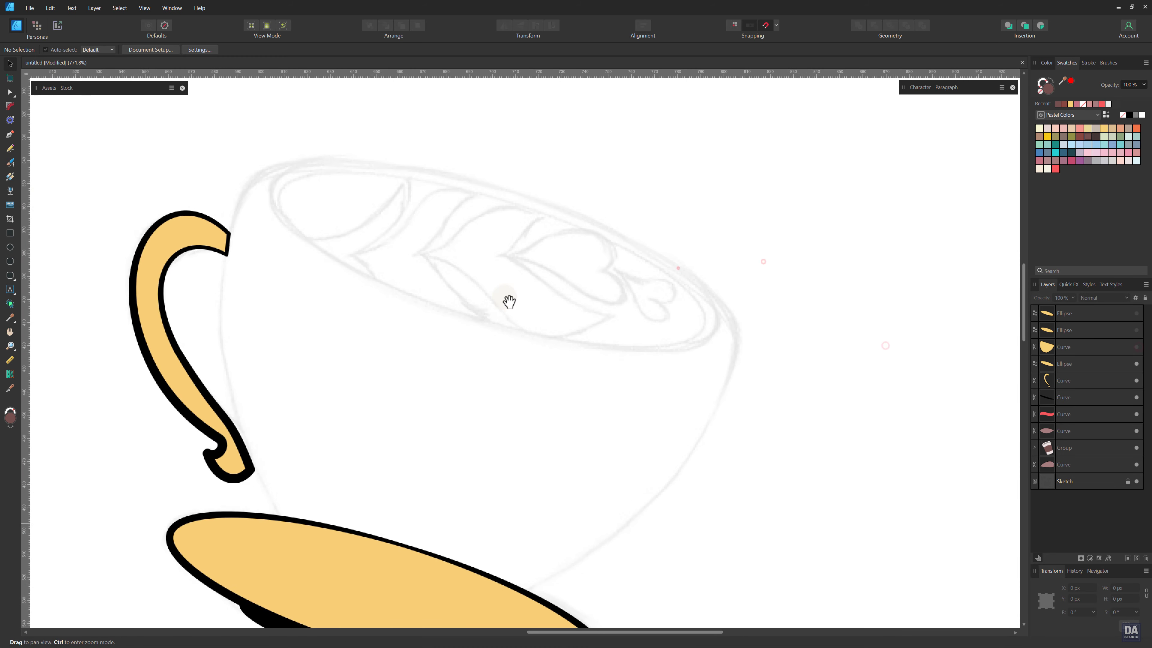
left_click(9, 135)
left_click(307, 238)
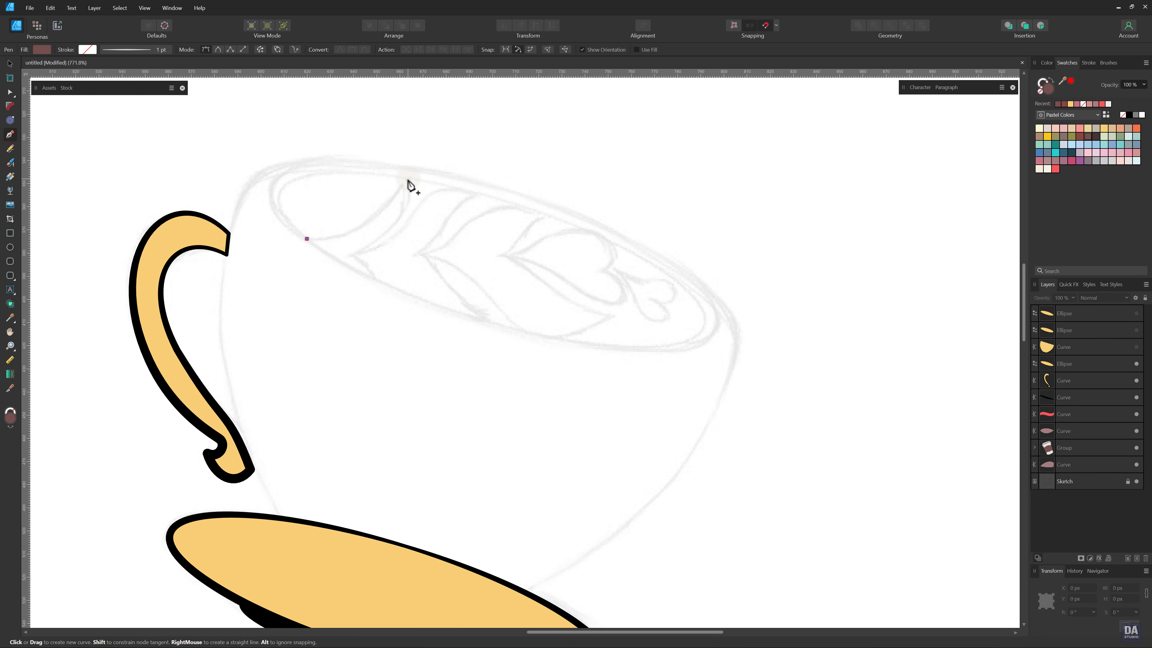
left_click_drag(407, 177, 445, 110)
left_click(408, 177)
left_click_drag(353, 254, 288, 284)
left_click(353, 255)
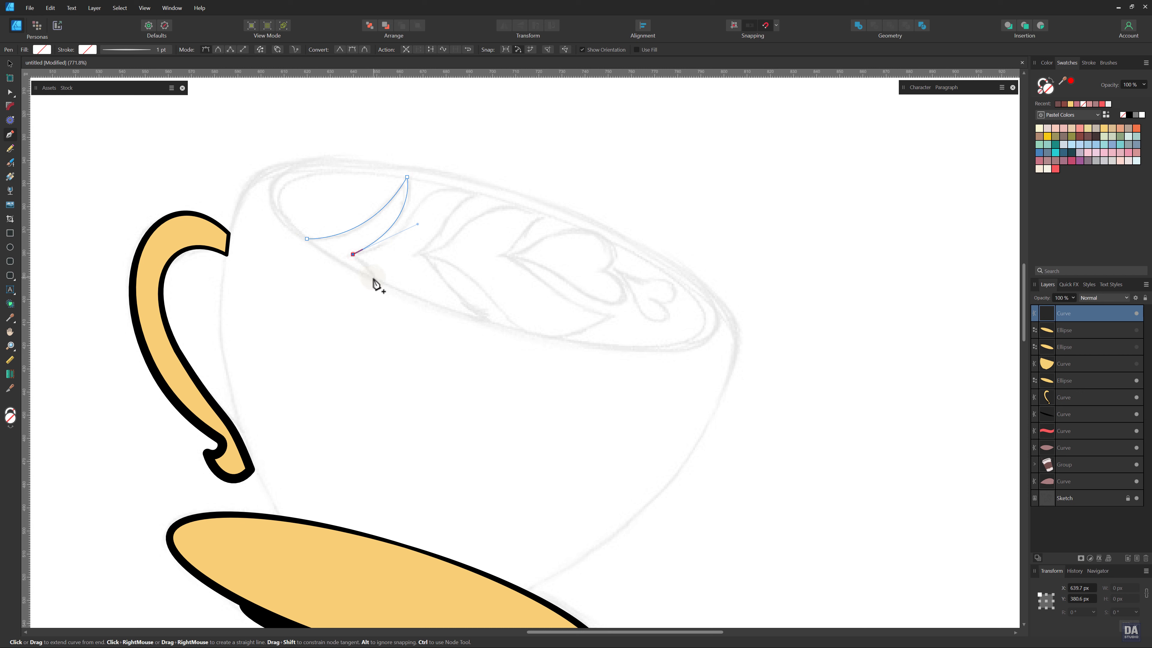
left_click(307, 239)
key("Escape")
left_click(364, 249, "ctrl")
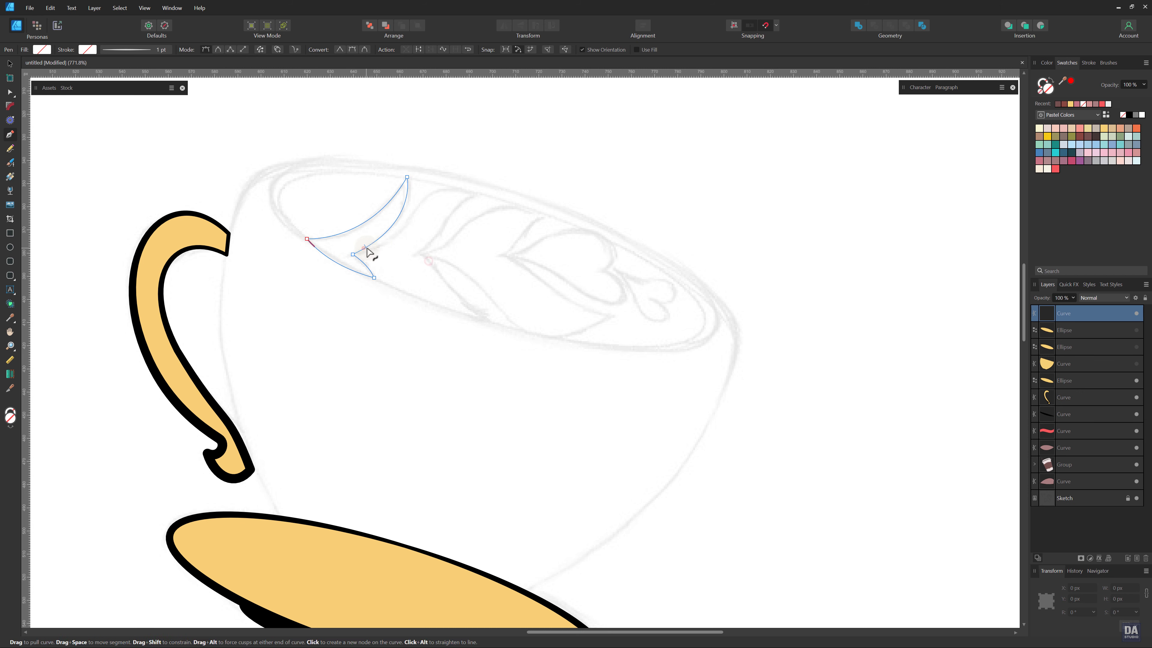
left_click(1039, 128)
key("Escape")
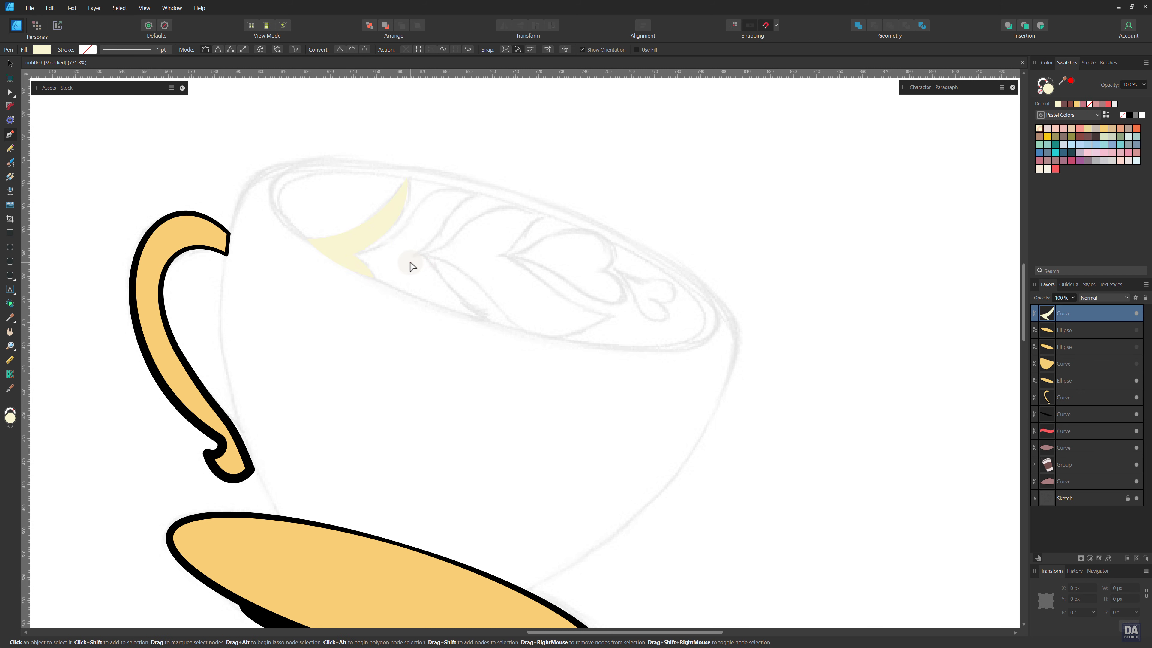
- Trace the second latte-art leaf stripe as a closed chevron shape and fill it with pale cream
left_click(480, 192)
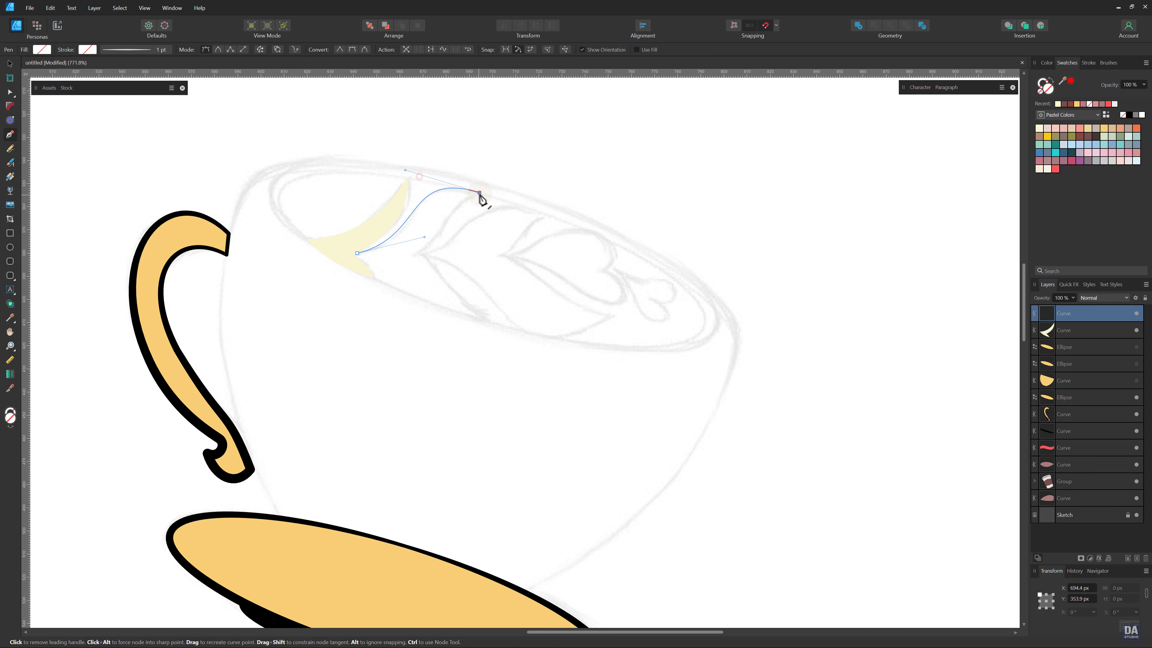
left_click(414, 257)
left_click_drag(441, 249, 464, 219)
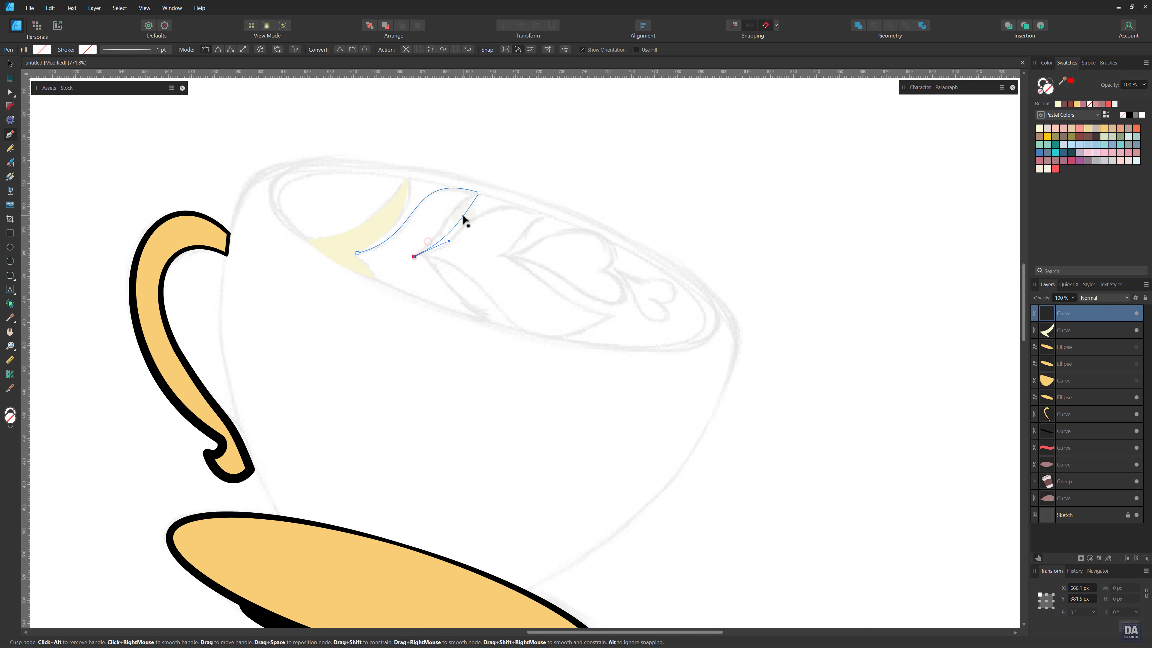
left_click(492, 322)
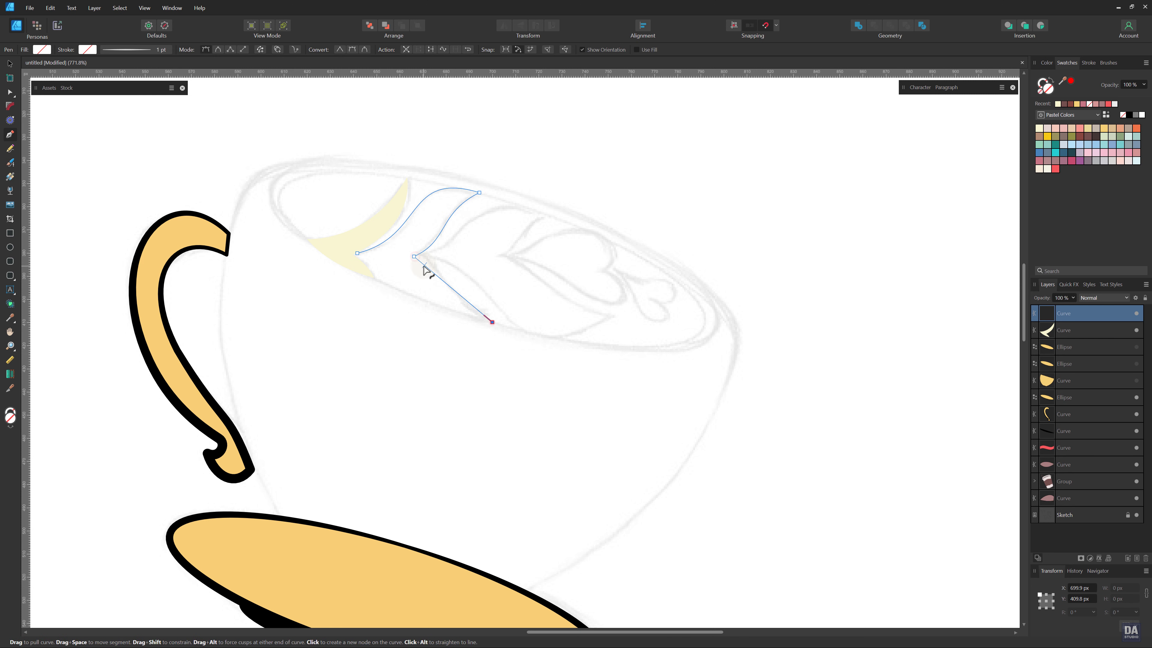
left_click_drag(444, 307, 441, 304)
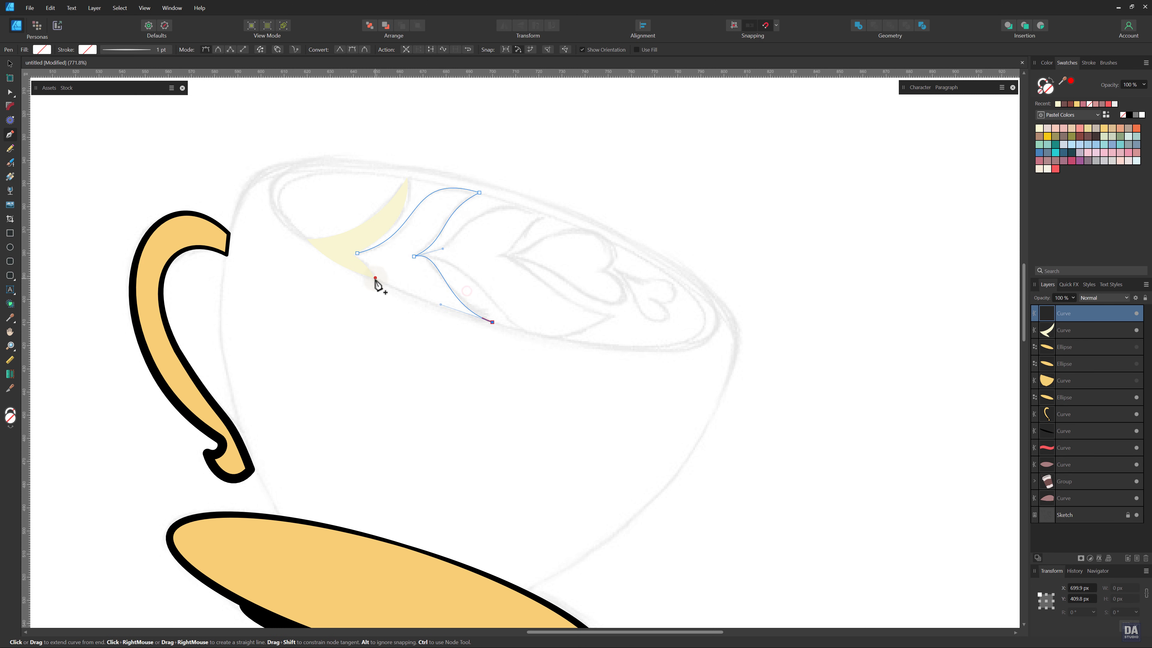
left_click(358, 254)
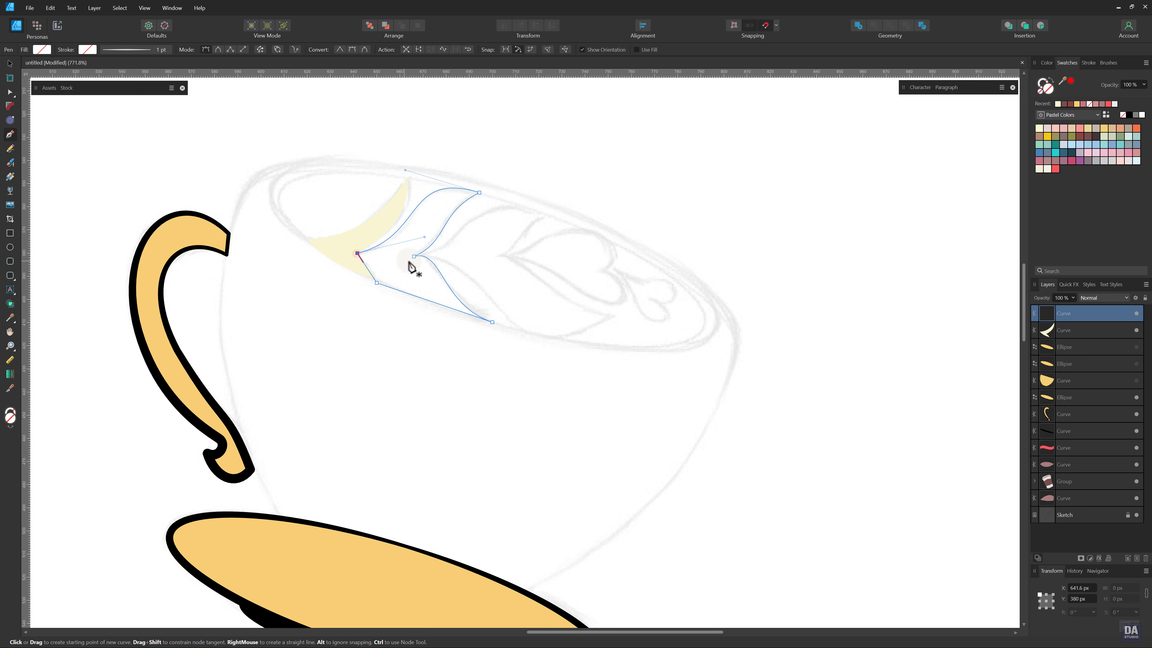
left_click(1039, 128)
left_click(501, 307, "ctrl")
- Bring the first leaf stripe forward so it sits above the second one
left_click(347, 259, "ctrl")
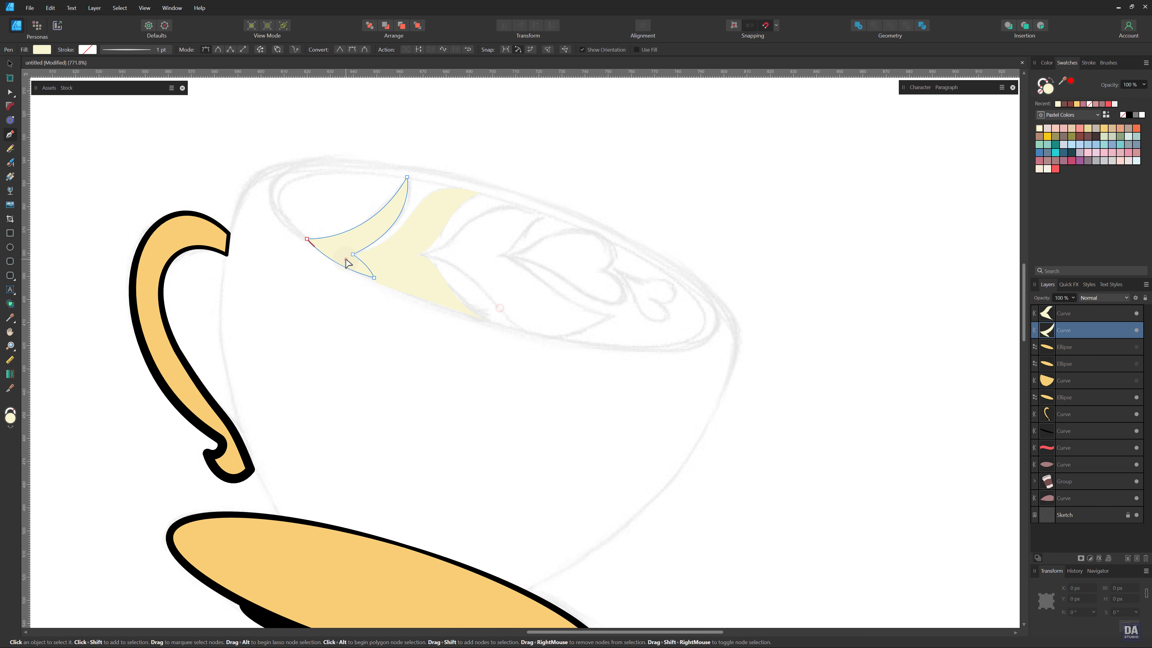
key("ctrl+bracketright")
key("ctrl+d")
- Adjust the second leaf stripe's notch node and curve its short edge to tuck under the first stripe
scroll(355, 270, "up", 5)
left_click(355, 270, "ctrl")
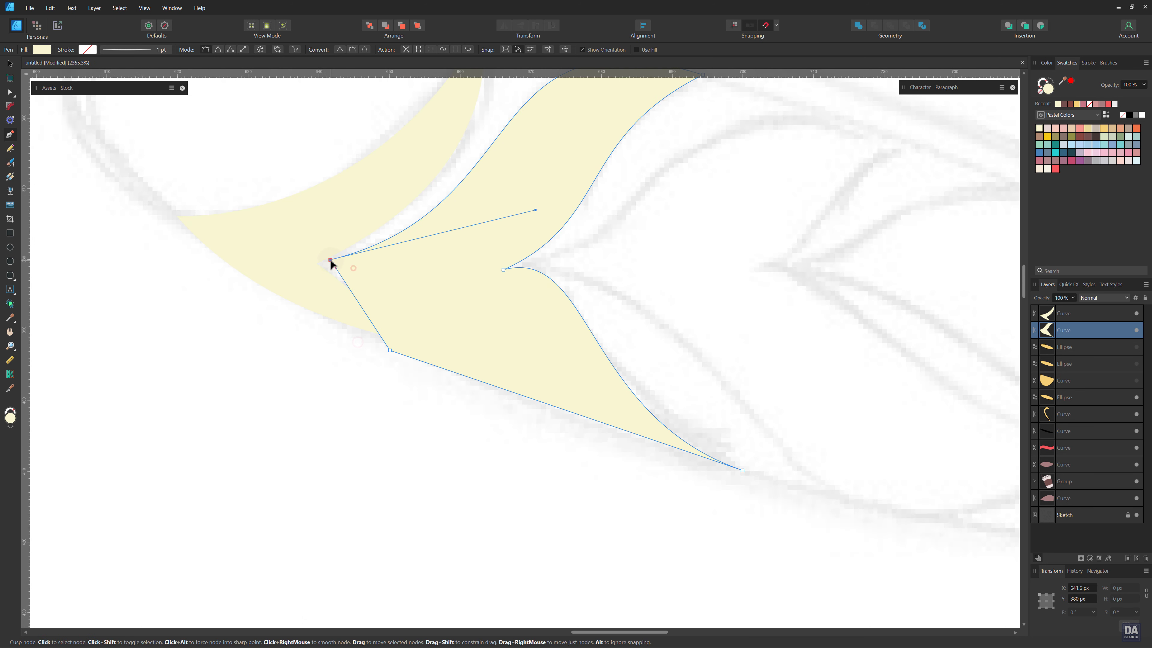
left_click_drag(368, 321, 366, 312)
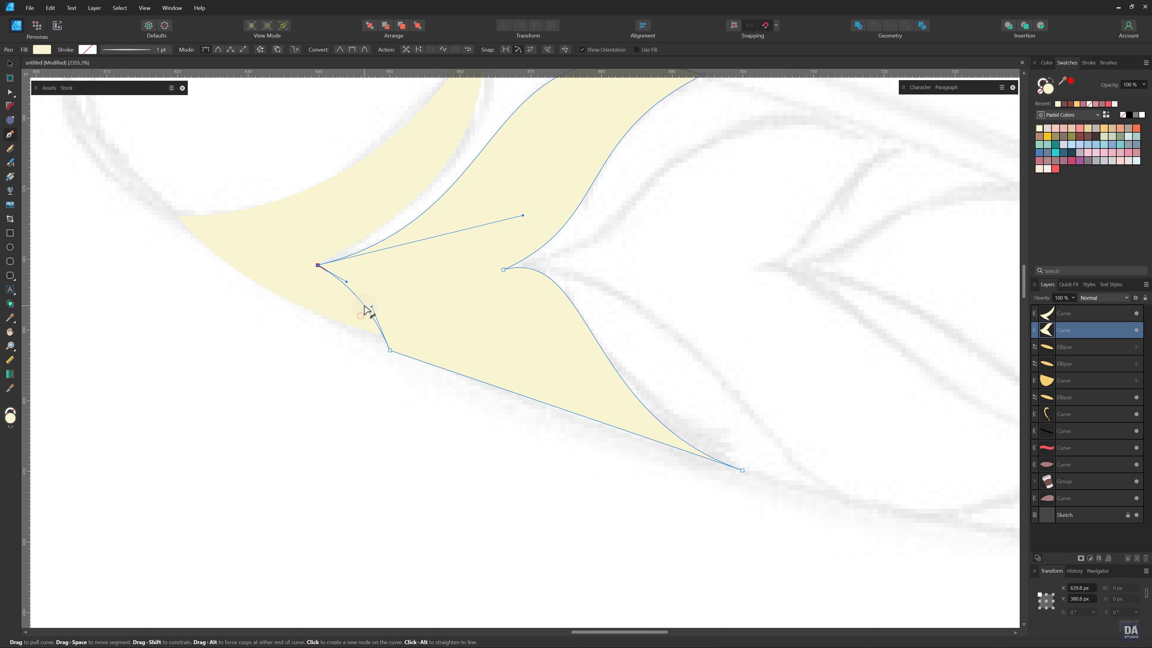
key("ctrl+d")
- Trace the third latte-art leaf stripe with curved edges along the sketch and fill it with pale cream
scroll(594, 286, "down", 4)
scroll(594, 268, "up", 2)
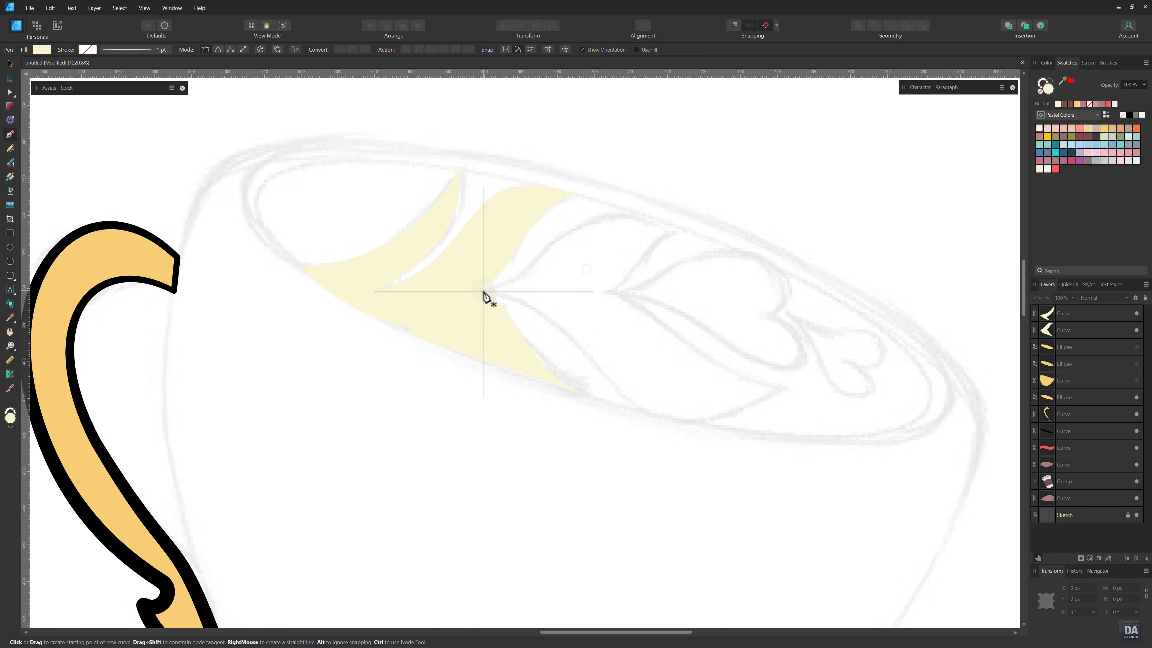
left_click(676, 229)
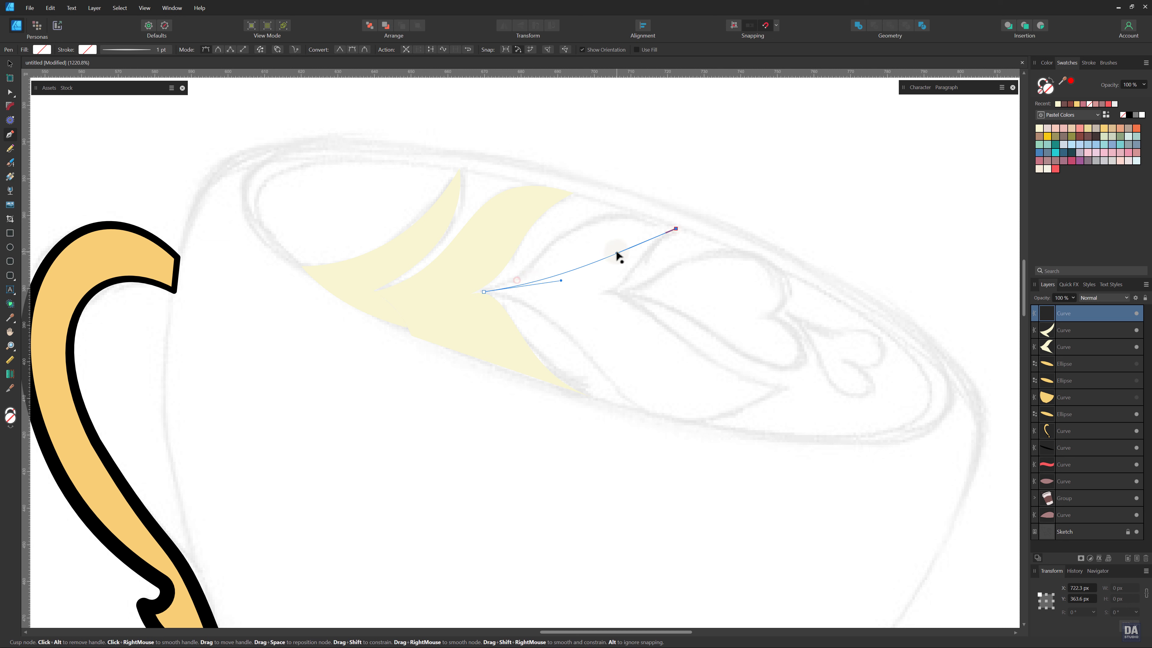
left_click_drag(616, 252, 545, 179)
left_click_drag(600, 292, 719, 378)
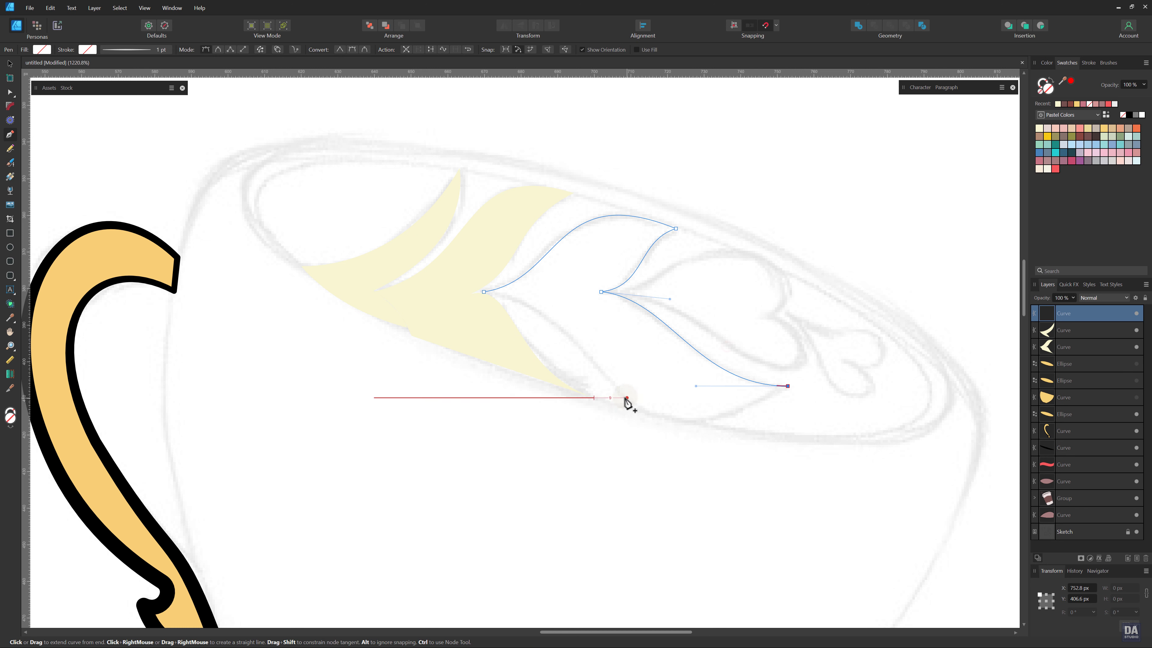
left_click(484, 292)
left_click_drag(531, 306, 532, 296)
left_click_drag(691, 346, 594, 502)
left_click(1039, 128)
key("Escape")
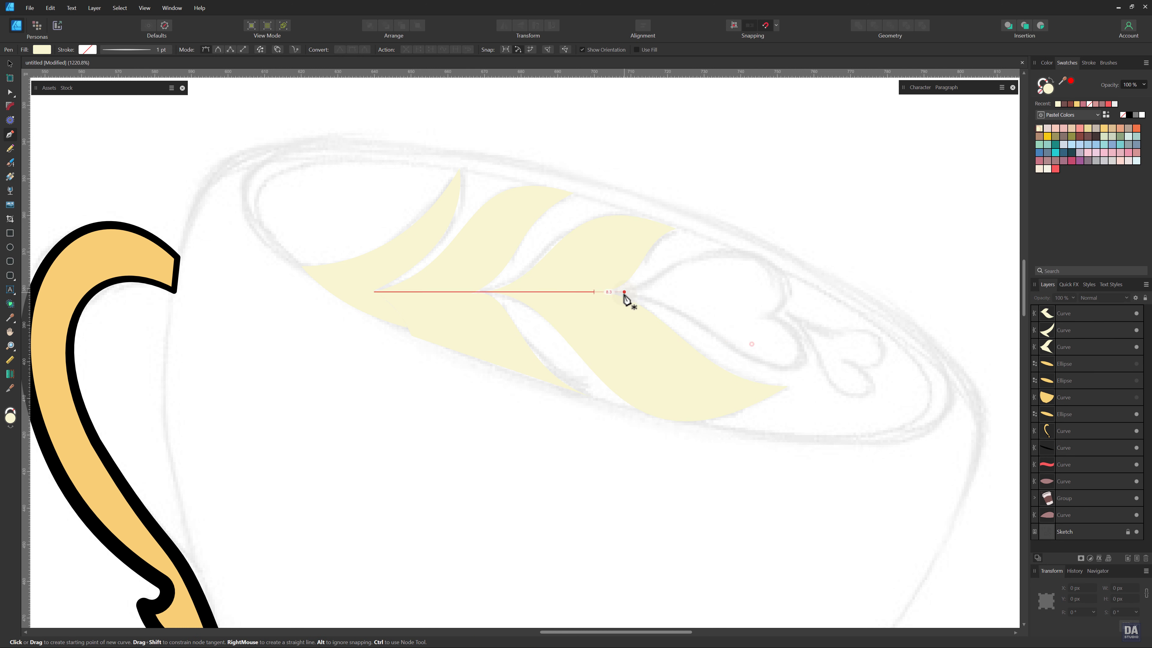
- Trace the upper lobe of the large latte-art heart with curved segments, from its pointed tip to the notch
left_click(768, 317)
left_click_drag(744, 314, 793, 276)
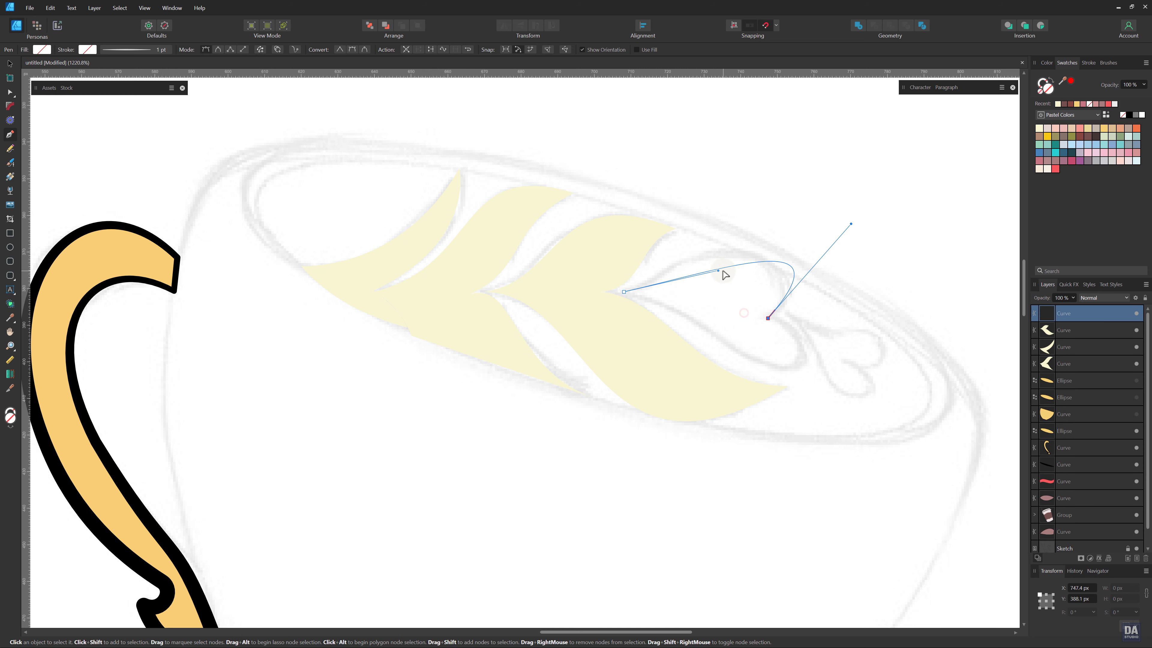
mouse_move(718, 269)
left_mouse_down()
mouse_move(722, 292)
mouse_move(703, 259)
left_mouse_up()
left_click_drag(659, 292, 648, 294)
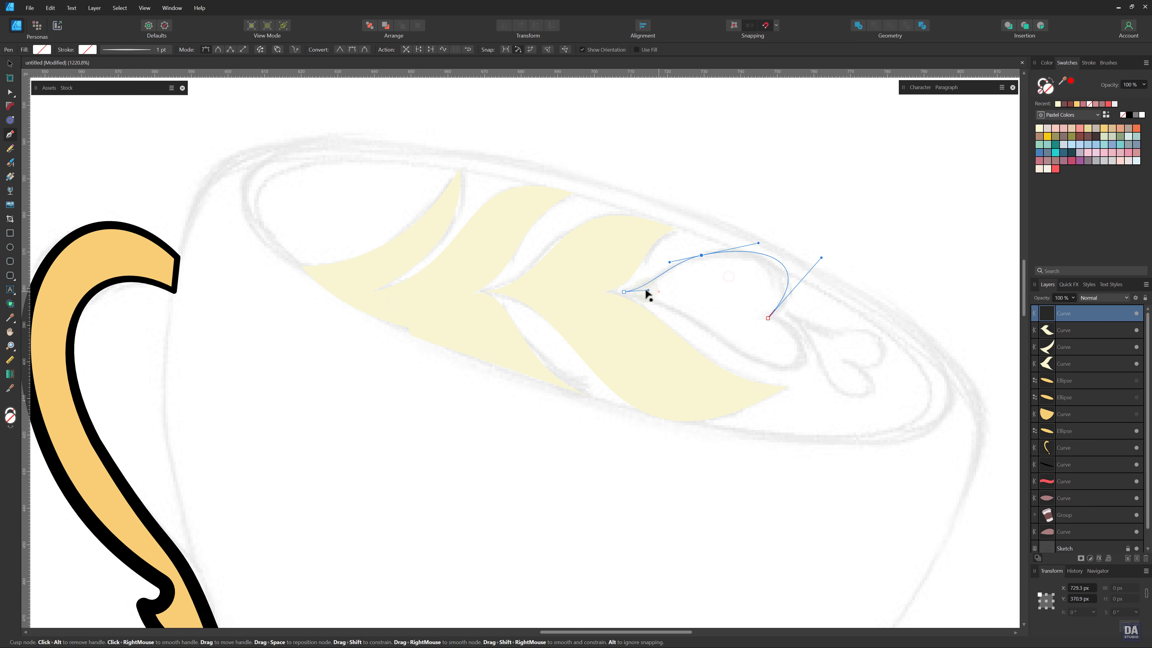
left_click_drag(795, 273, 804, 273)
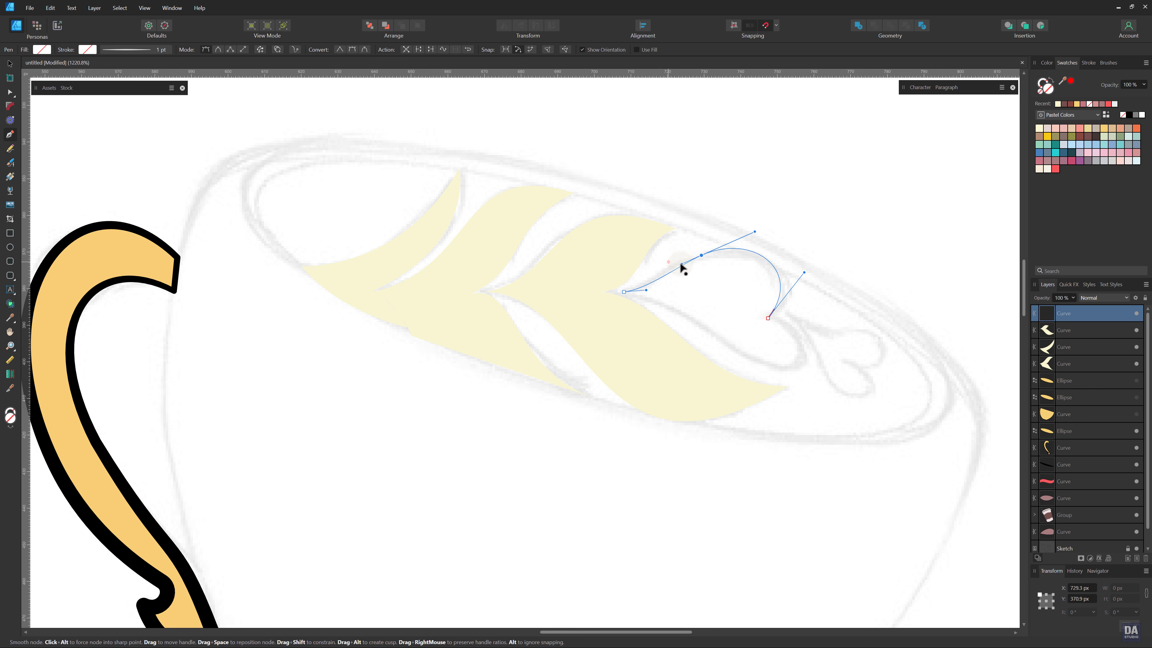
left_click_drag(624, 292, 616, 292)
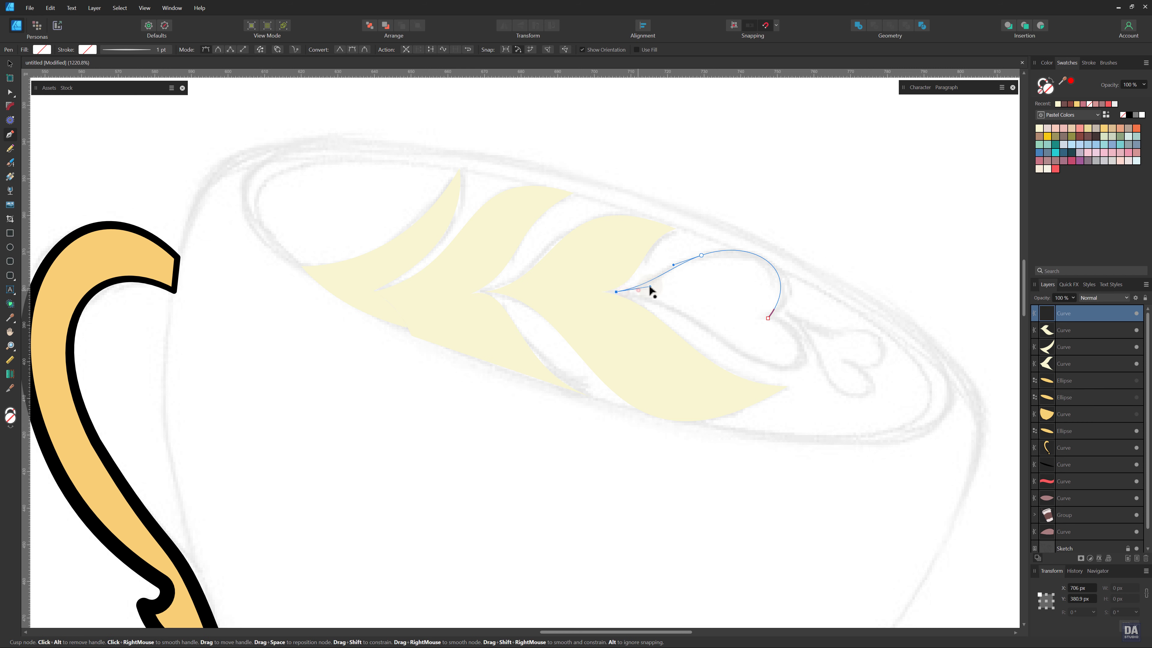
- Close the large heart with a curved lower lobe that follows the sketch and fill it with pale cream
left_click(767, 318)
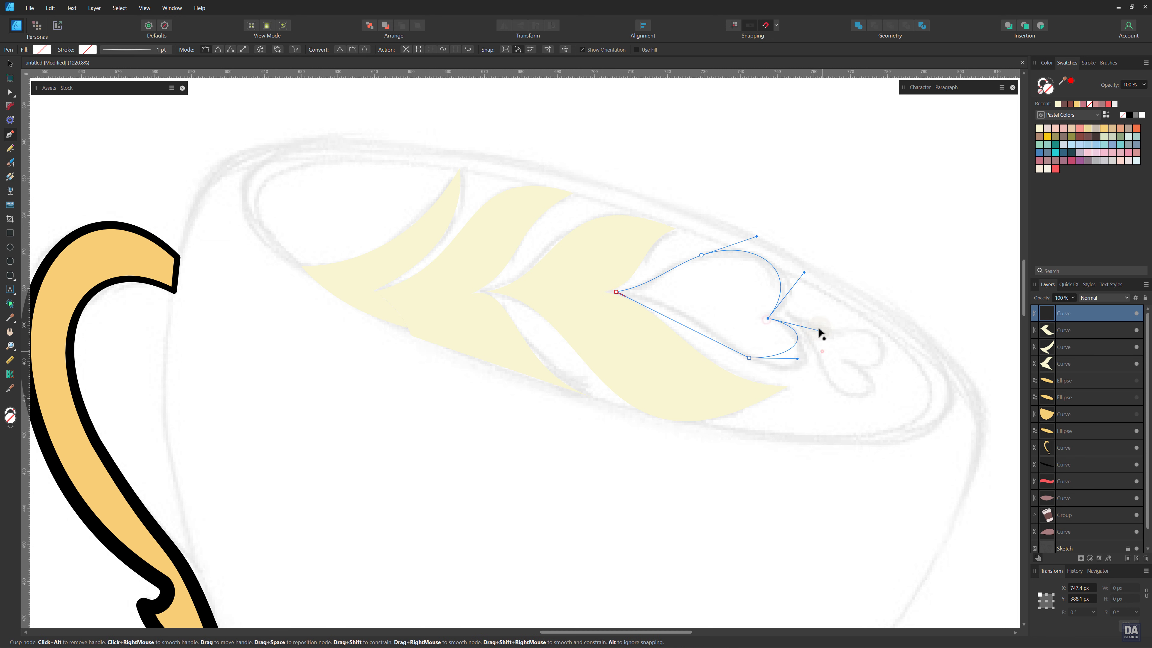
left_click_drag(819, 331, 823, 326)
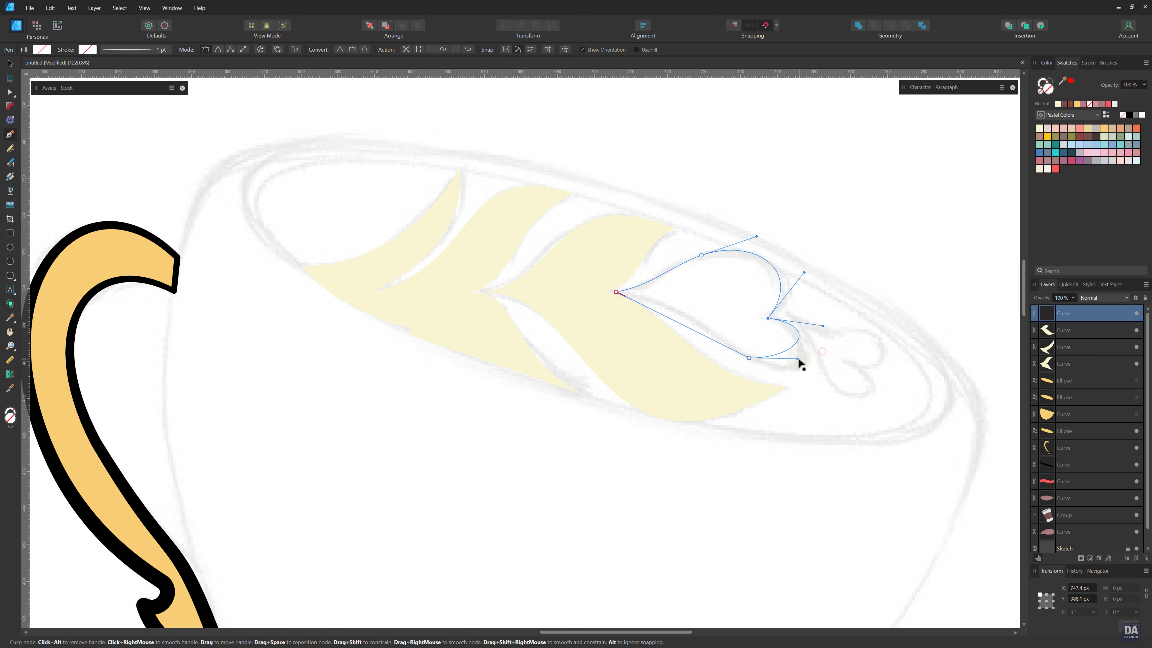
left_click(749, 358)
left_click_drag(678, 304, 672, 299)
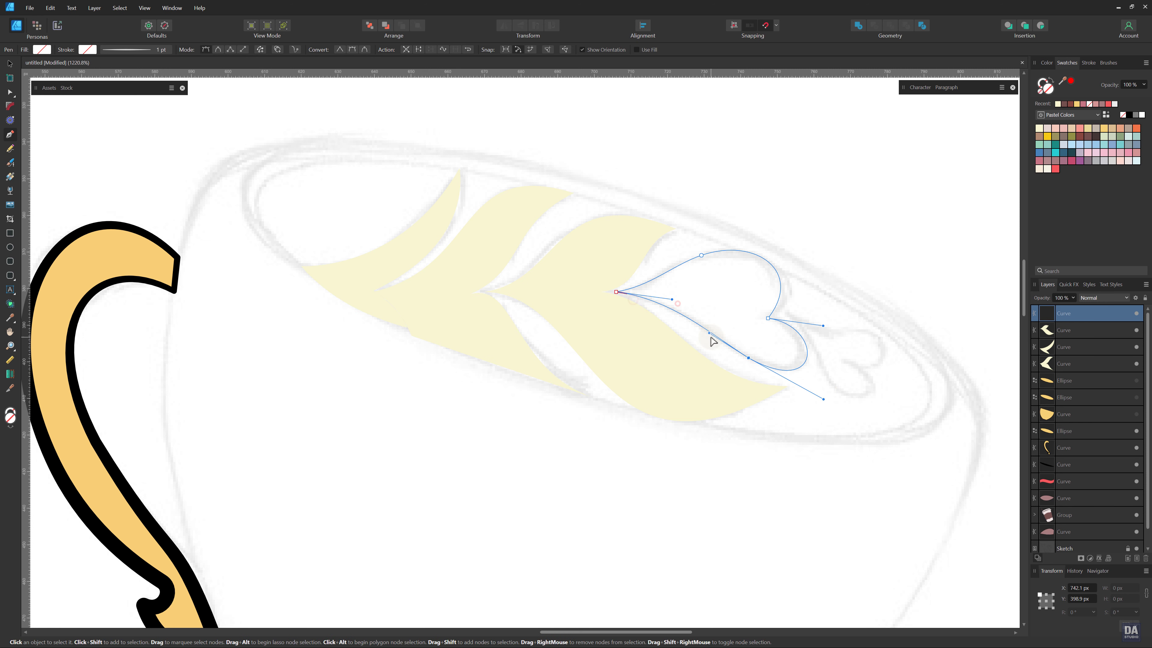
left_click(1039, 128)
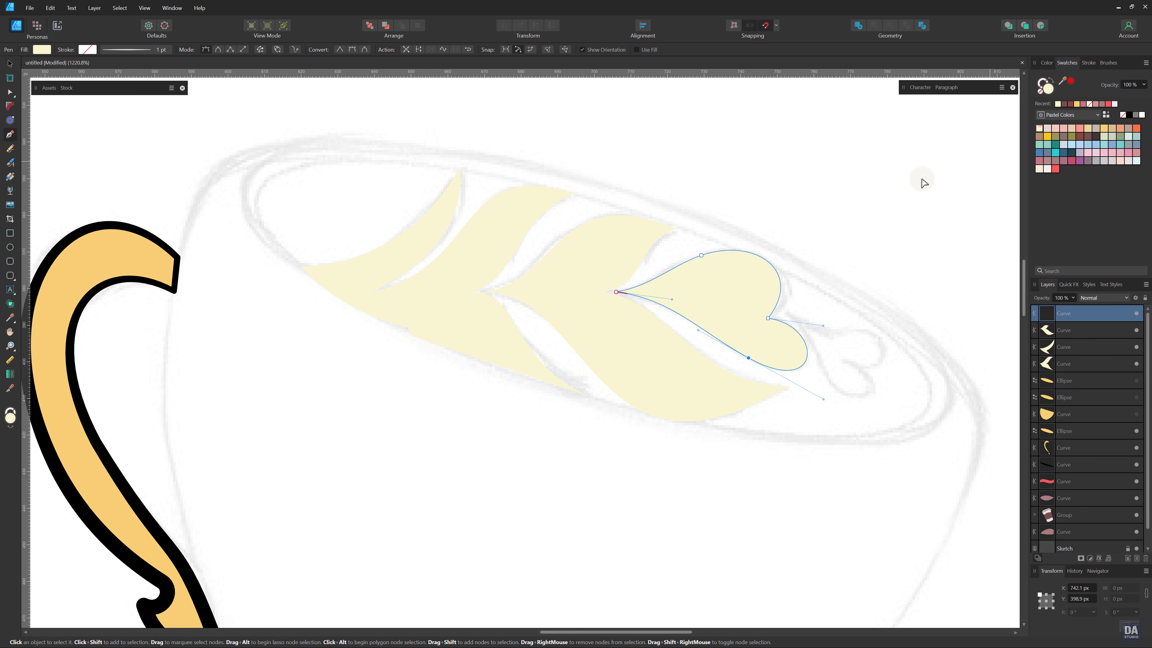
left_click(852, 199)
- Trace the upper lobe of the small latte-art heart from its tip to the notch, curving it along the sketch
left_click(854, 328)
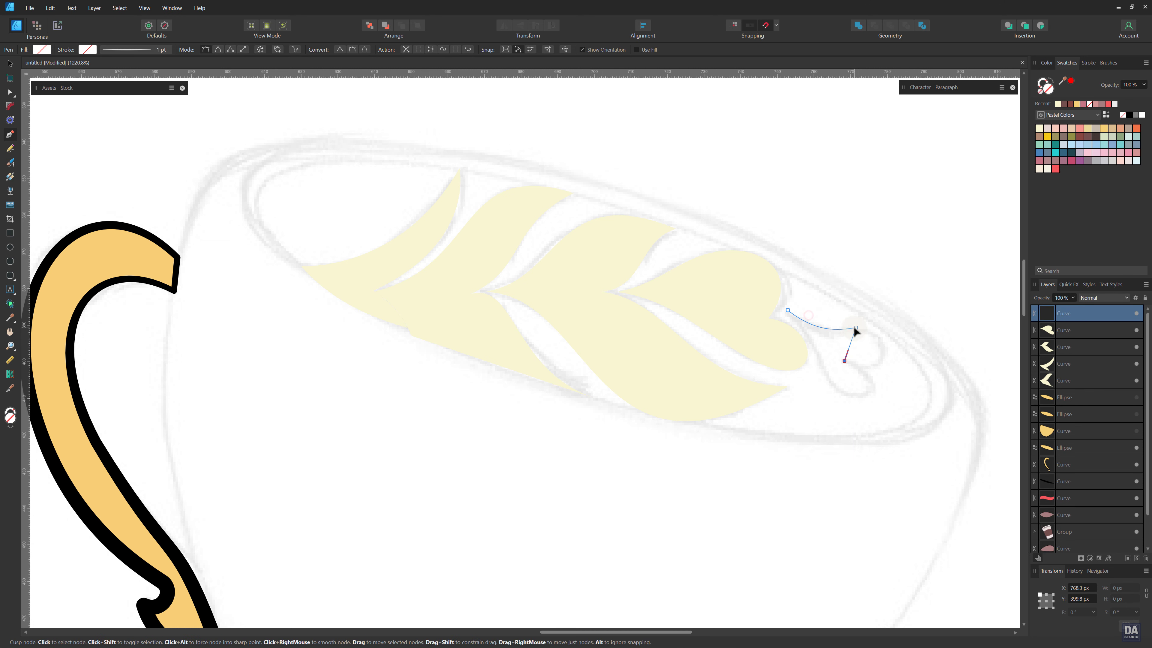
left_click_drag(894, 341, 897, 336)
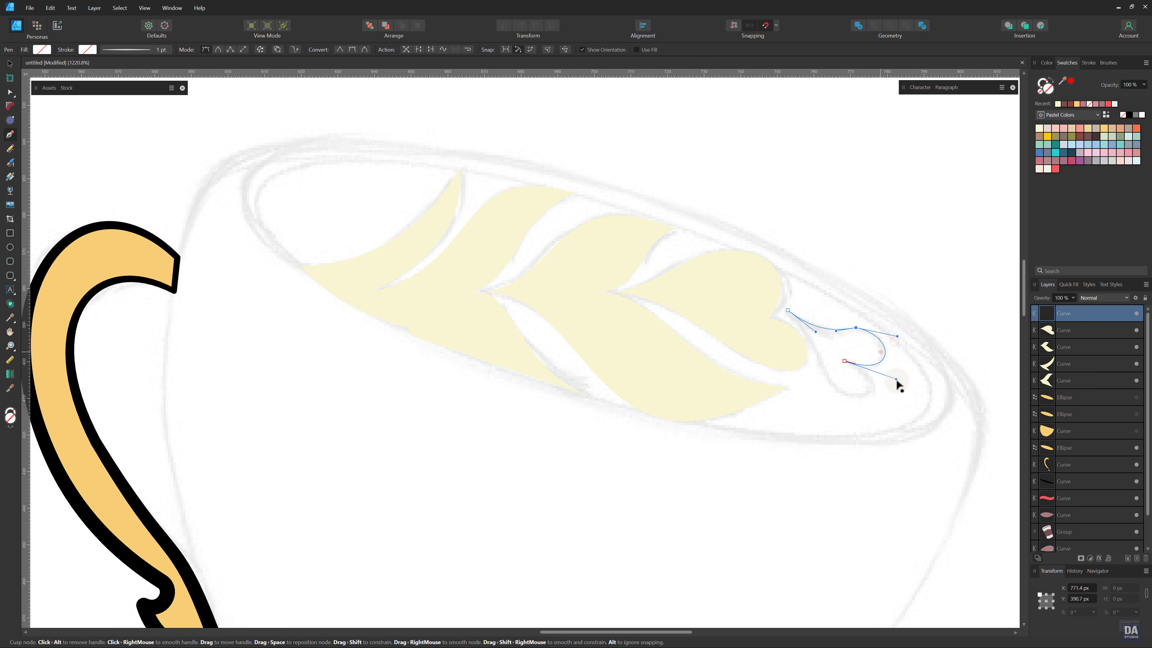
left_click_drag(896, 380, 895, 383)
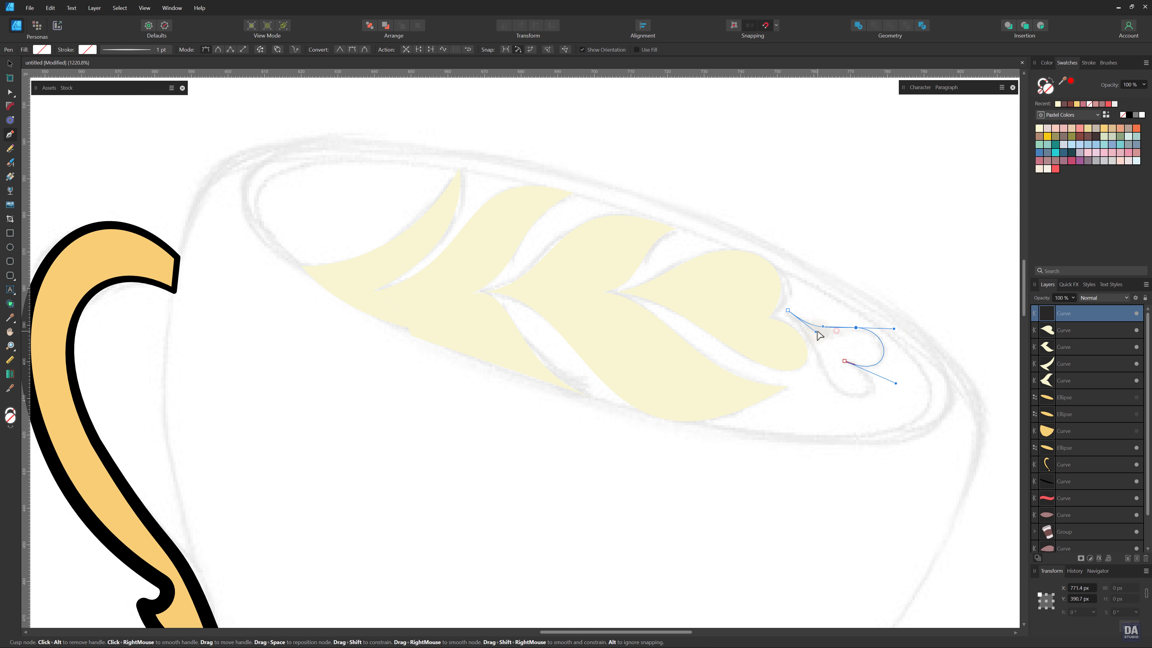
left_click(845, 361, "ctrl")
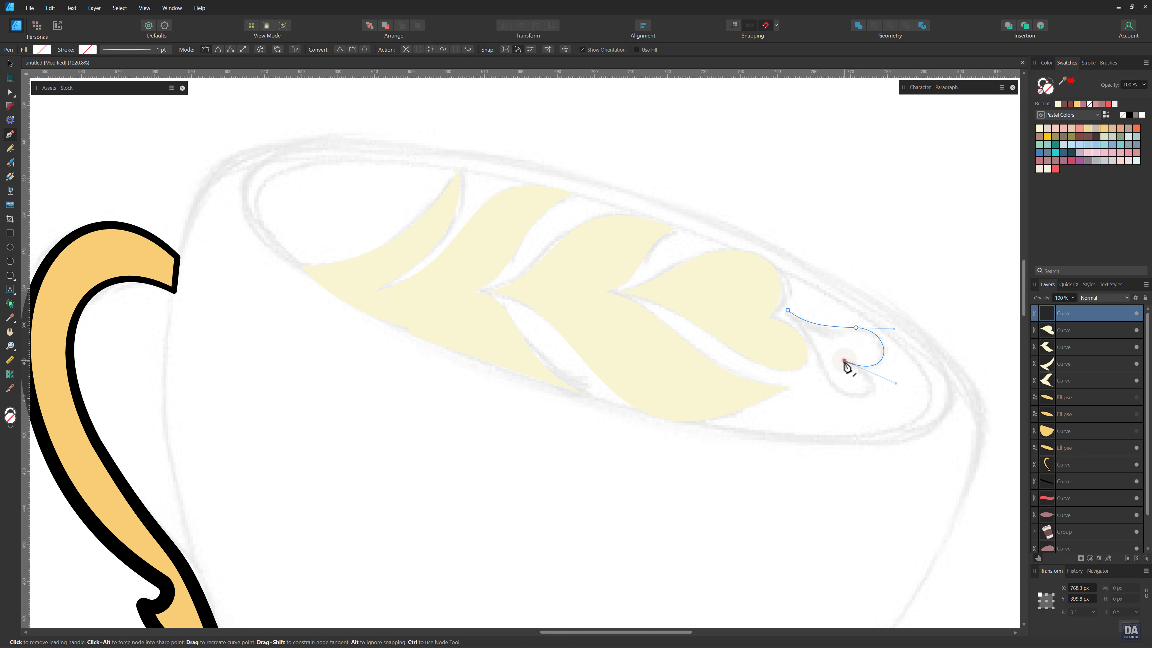
- Close the small heart with a curved lower lobe and fill it with pale cream
left_click(831, 383)
left_click(787, 310)
left_click_drag(837, 363, 867, 419)
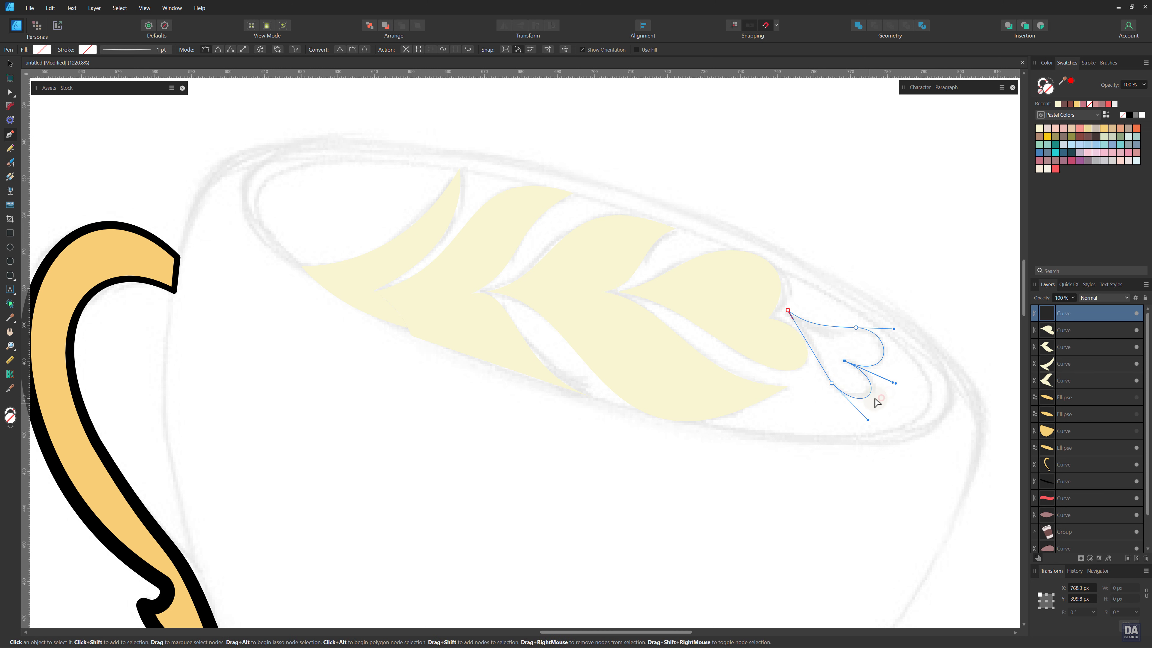
left_click(831, 383)
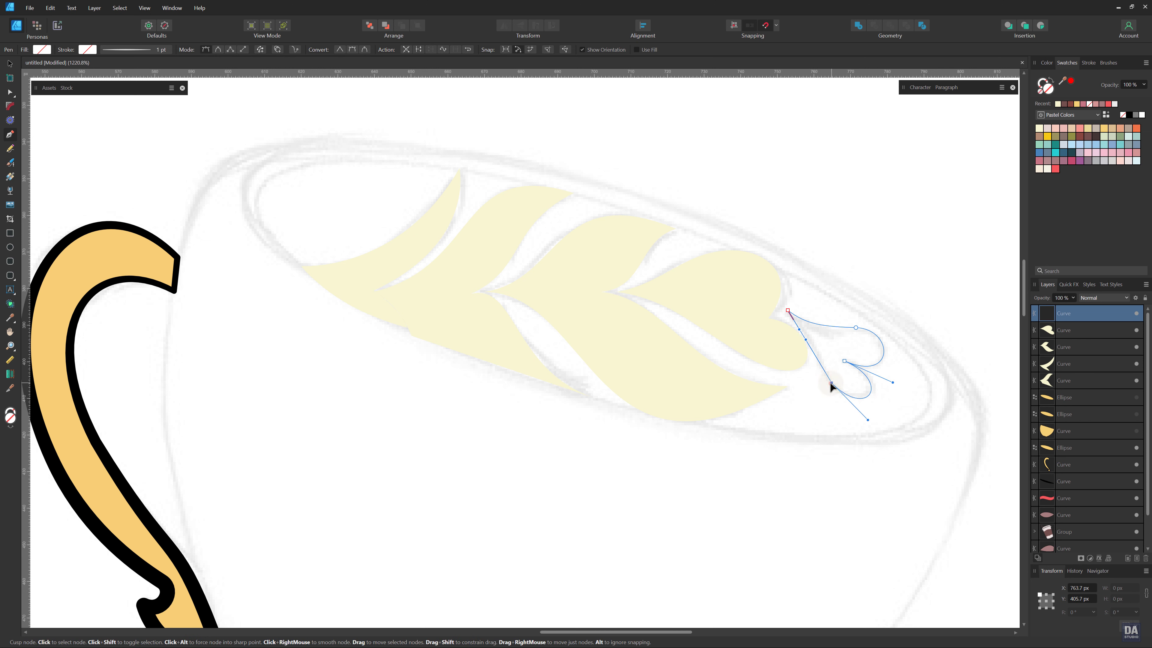
left_click_drag(799, 329, 819, 340)
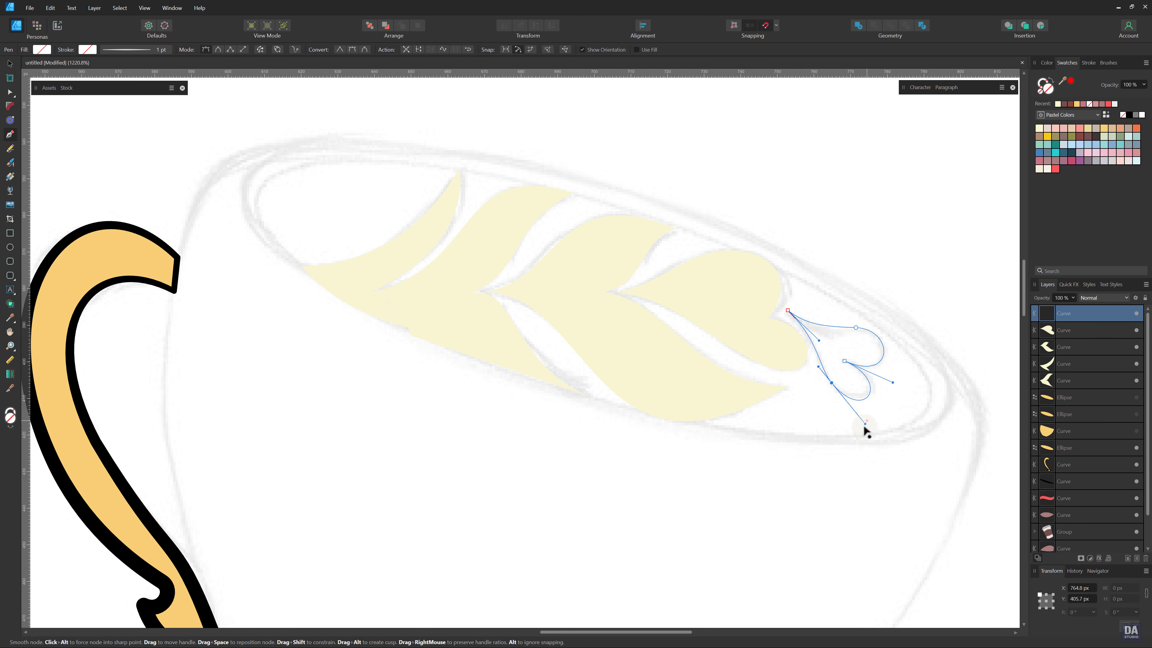
left_click(1040, 129)
left_click(946, 218, "ctrl")
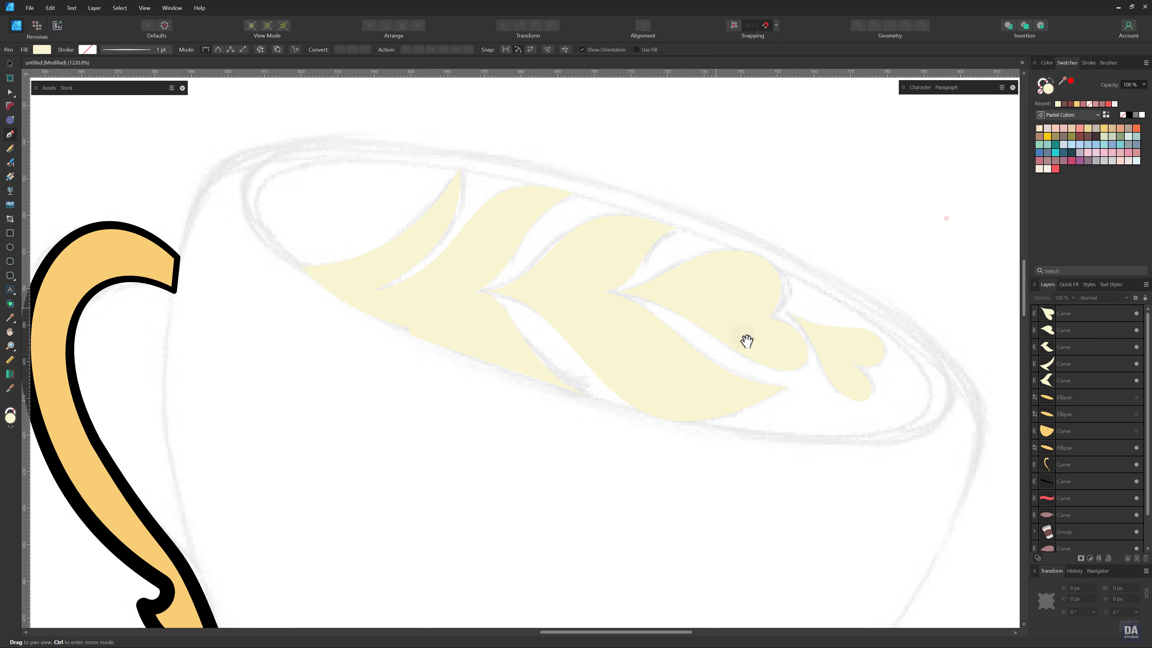
- Group the five cream latte-art shapes
scroll(746, 340, "down", 5)
left_click_drag(749, 362, 712, 355)
left_click(1071, 380)
left_click(1073, 312, "shift")
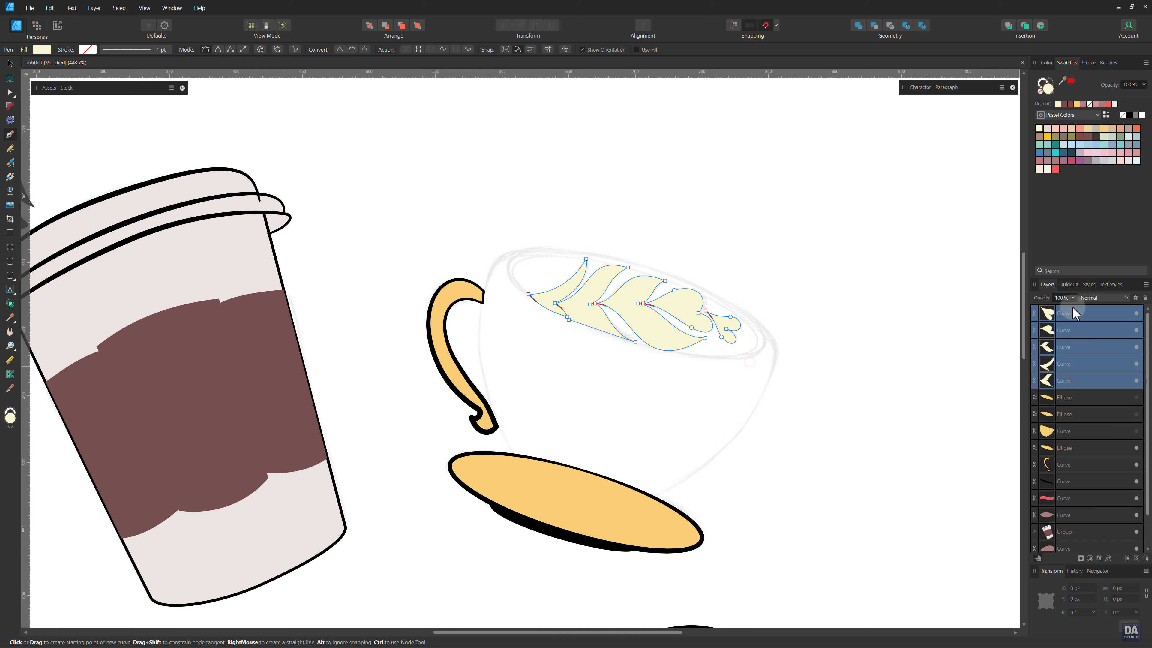
right_click(1072, 323)
left_click(1053, 435)
- Show the hidden rim ellipses and cup body, and clip the latte-art group inside the inner ellipse
left_click(1137, 330)
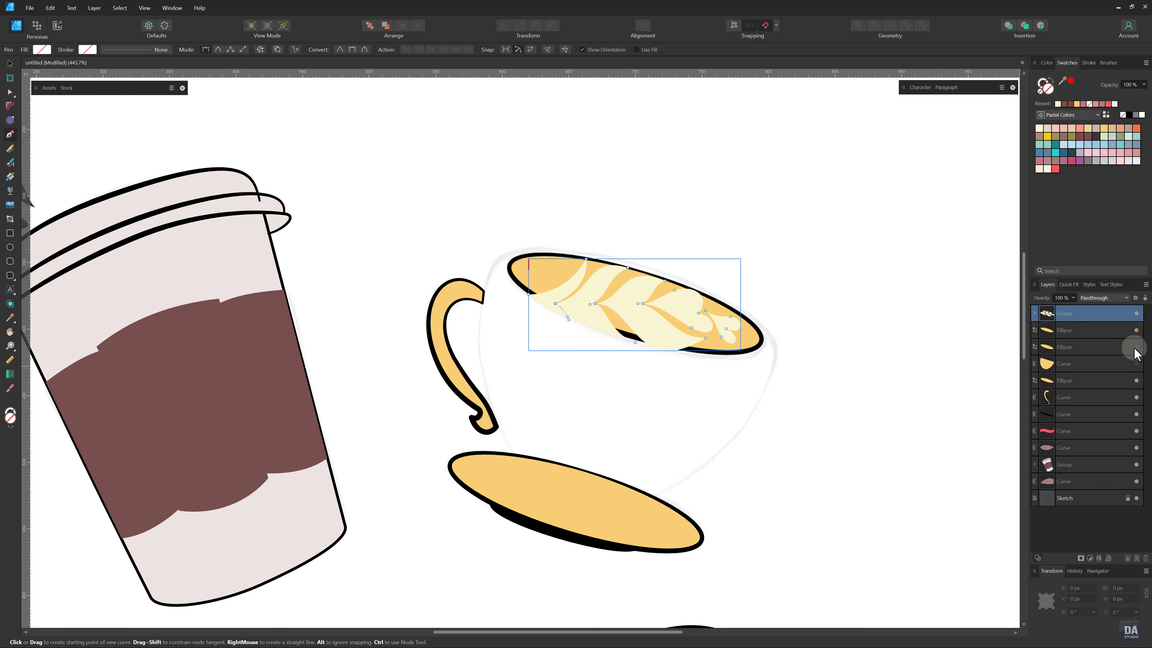
left_click(1136, 347)
left_click(1137, 364)
mouse_move(1073, 323)
left_mouse_down()
mouse_move(905, 329)
mouse_move(1062, 315)
mouse_move(1057, 334)
left_mouse_up()
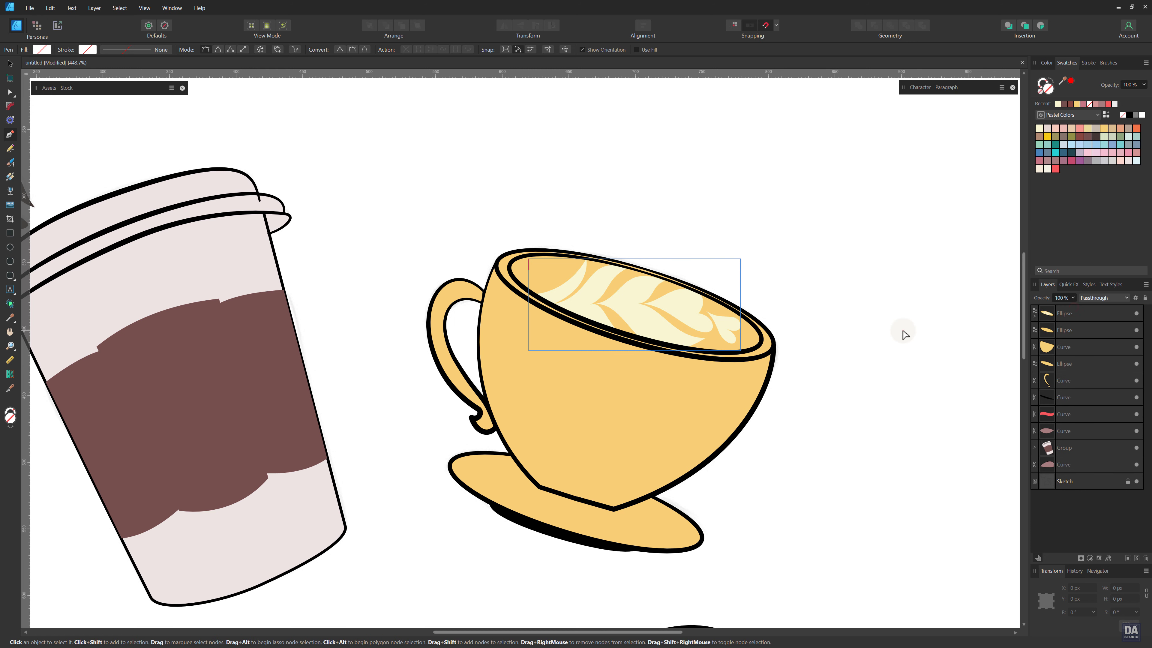
key("ctrl+d")
- Reduce the inner coffee ellipse's stroke width to about 0.2 pt
key("v")
left_click(764, 339)
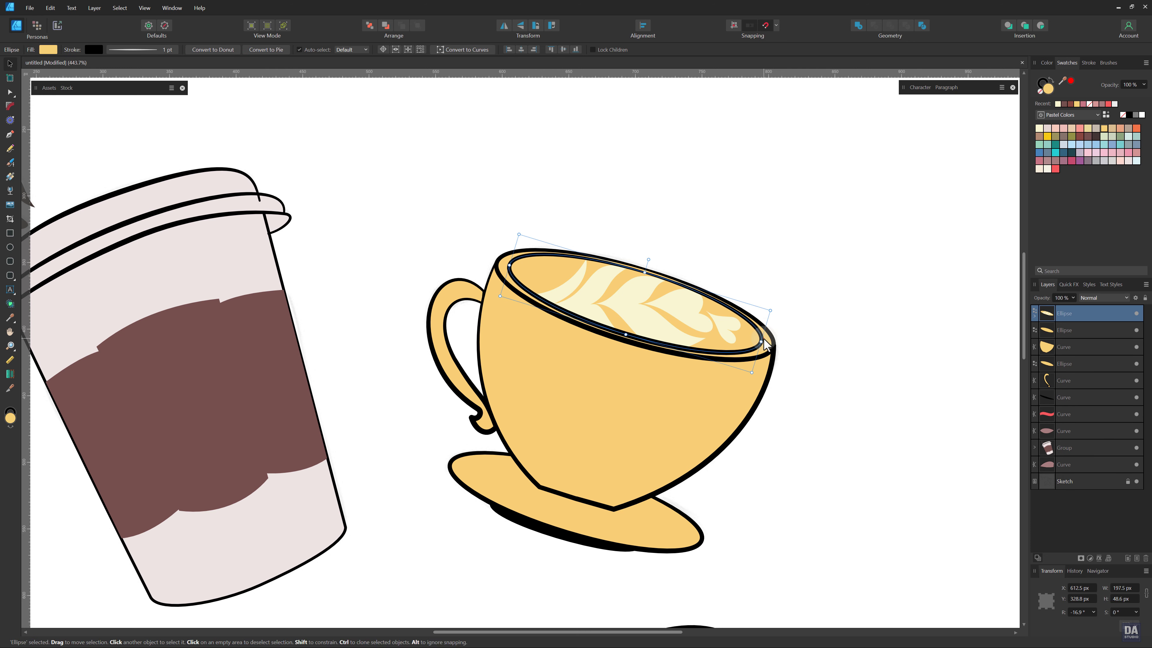
left_click(1088, 63)
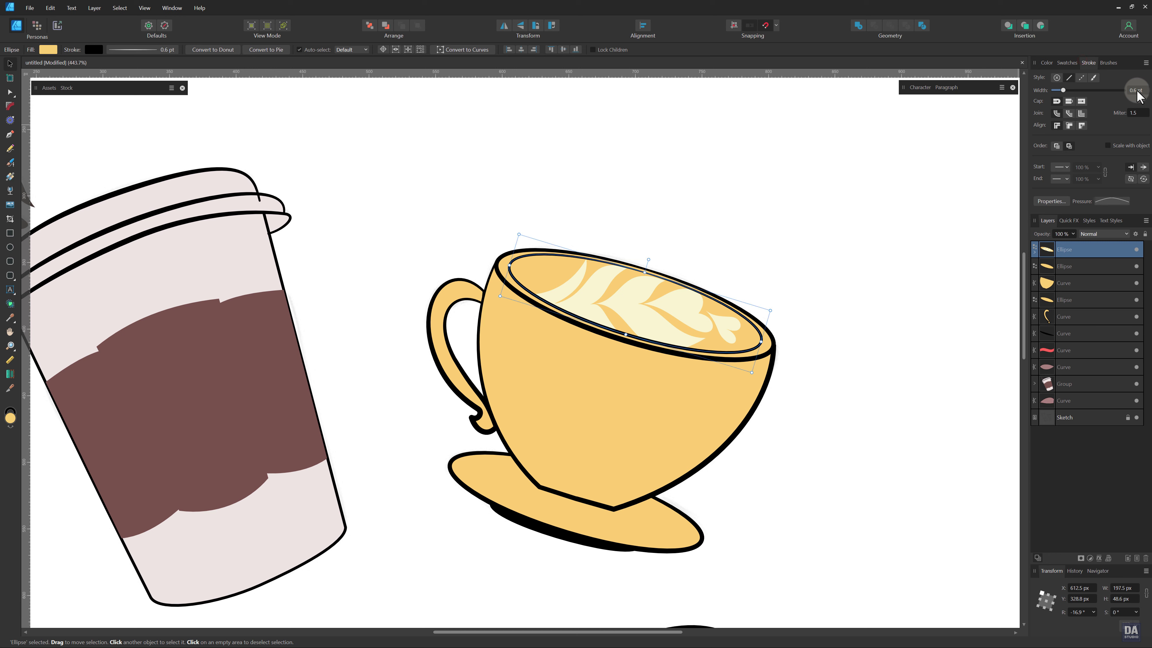
scroll(1137, 90, "down", 5)
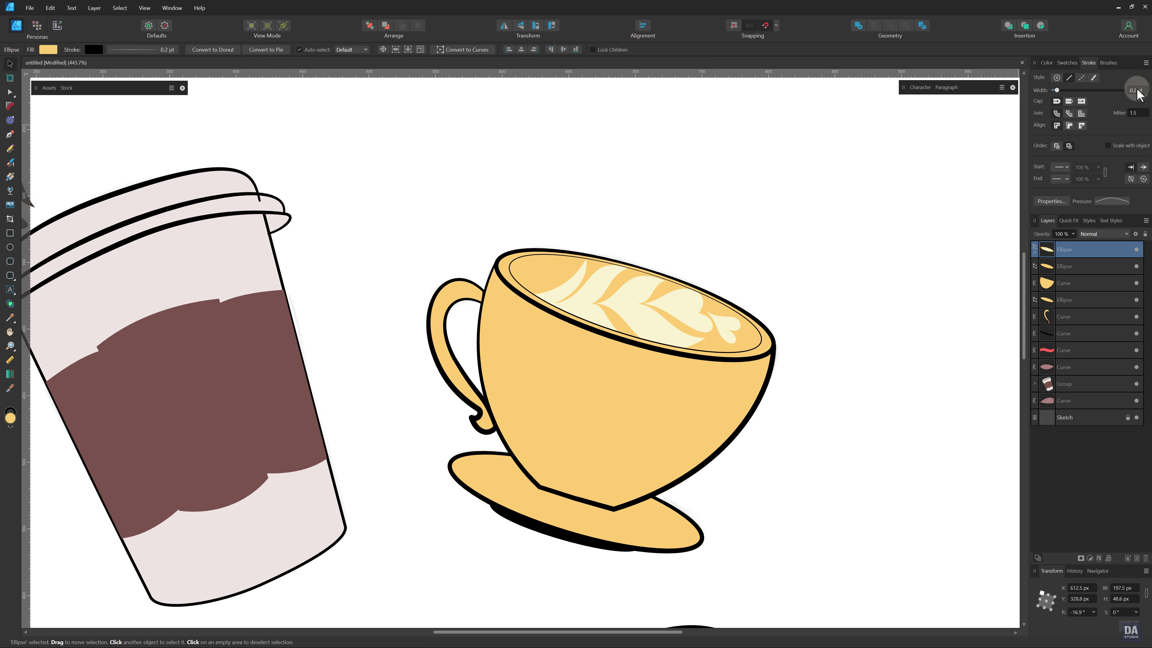
scroll(1137, 89, "up", 1)
- Reduce the outer rim ellipse's stroke width to about 0.7 pt
left_click(730, 358)
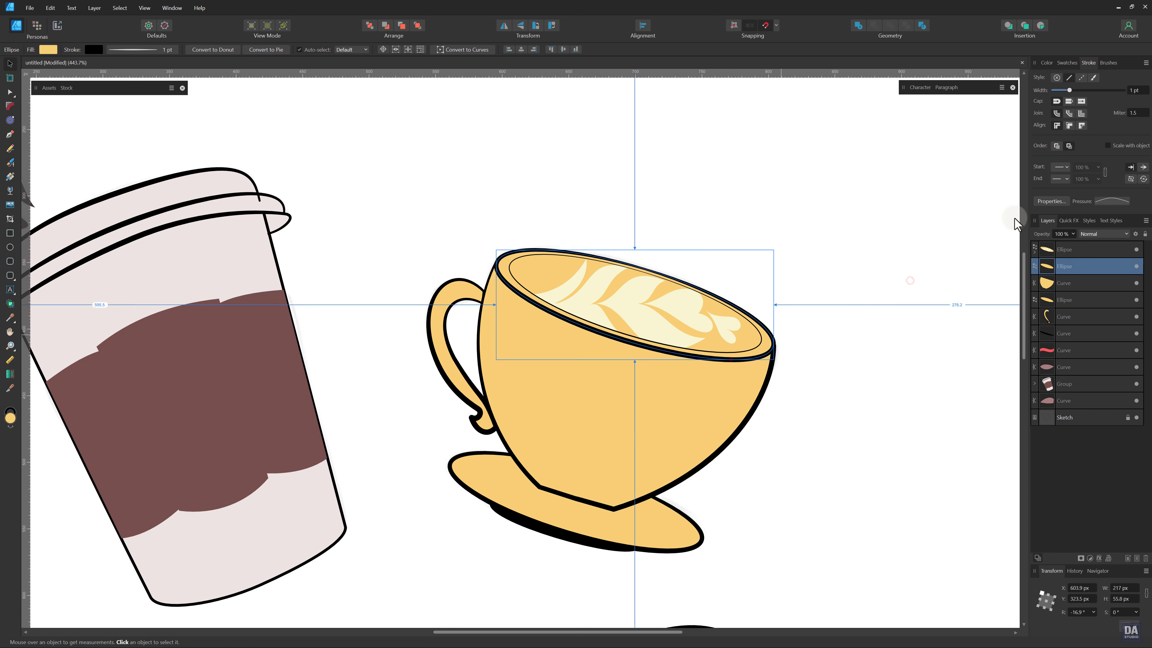
scroll(1143, 91, "down", 5)
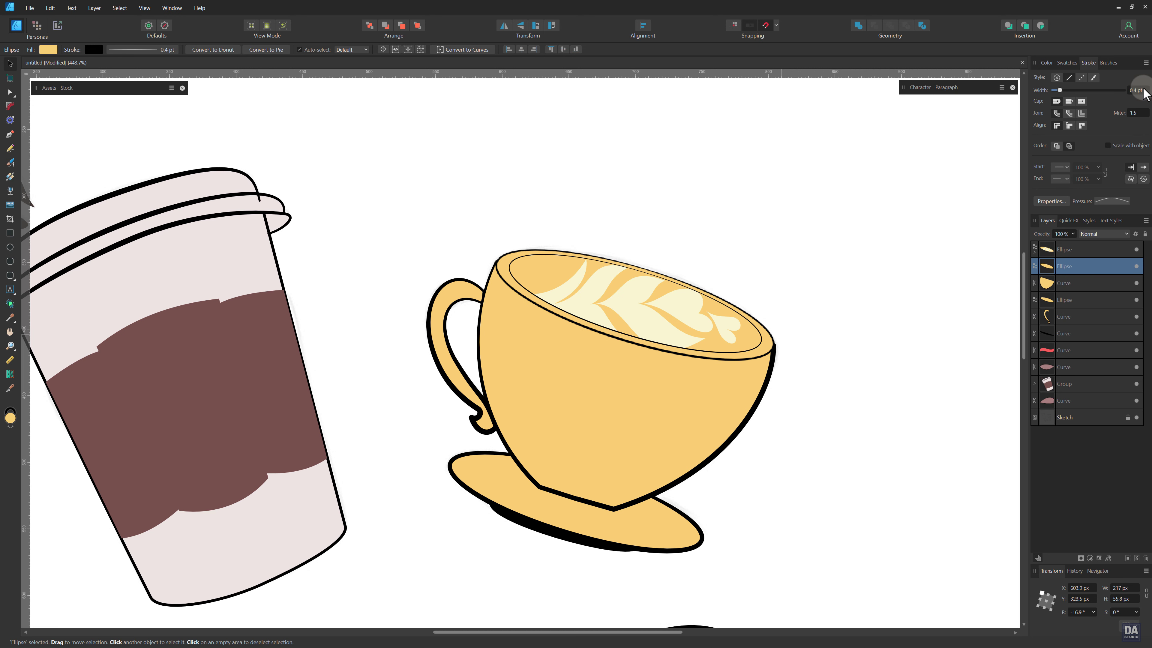
scroll(1145, 92, "up", 2)
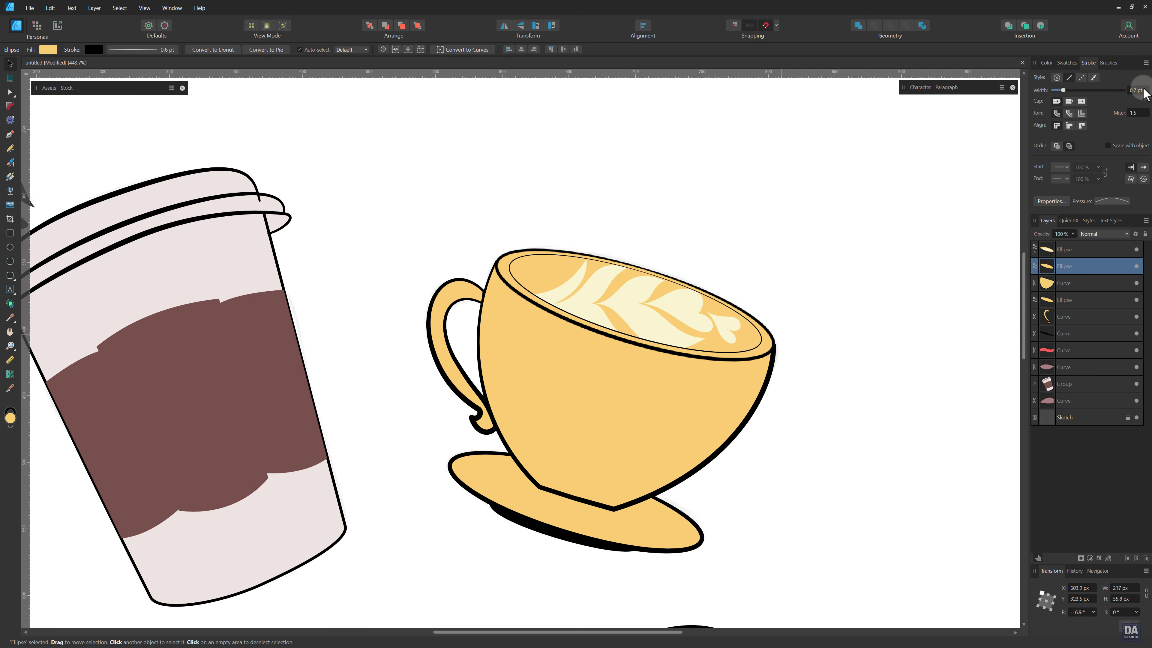
left_click(862, 395)
- Thin the outlines of the cup body and the handle to match the rim
left_click(761, 404)
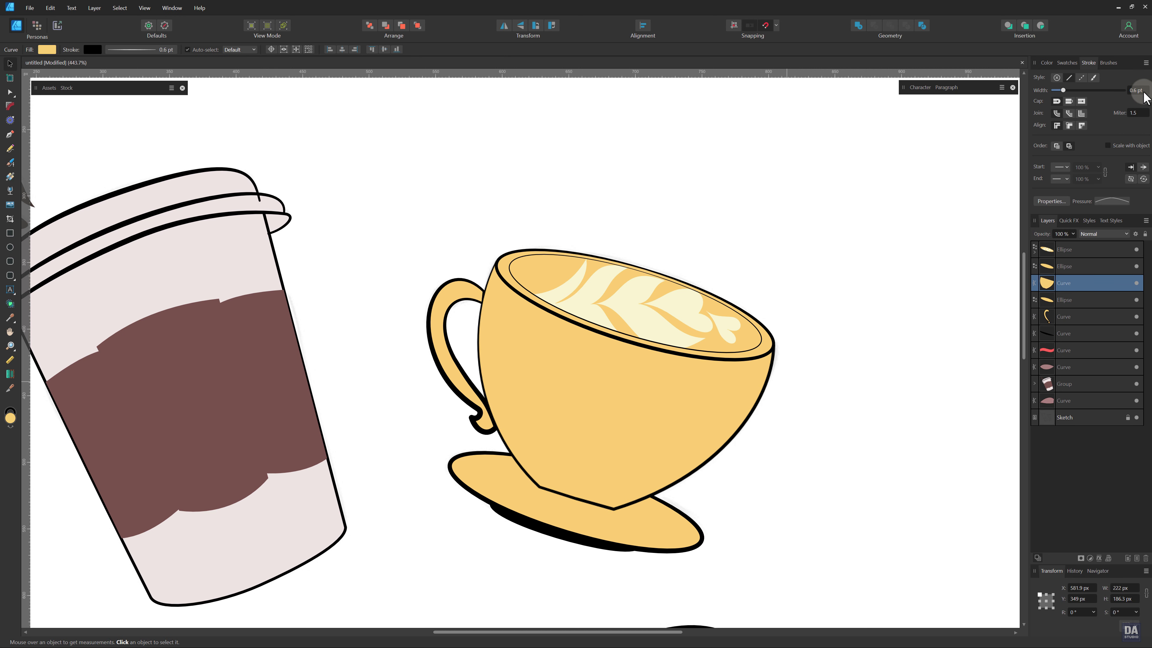
left_click(438, 288)
scroll(1140, 90, "down", 2)
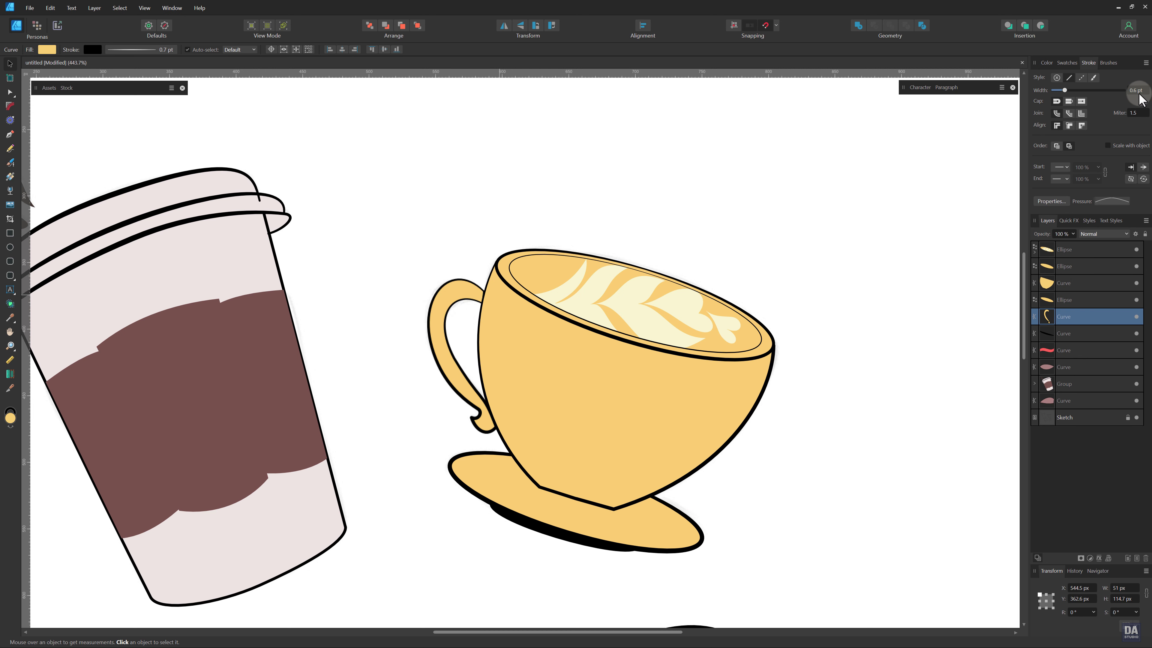
left_click(843, 327)
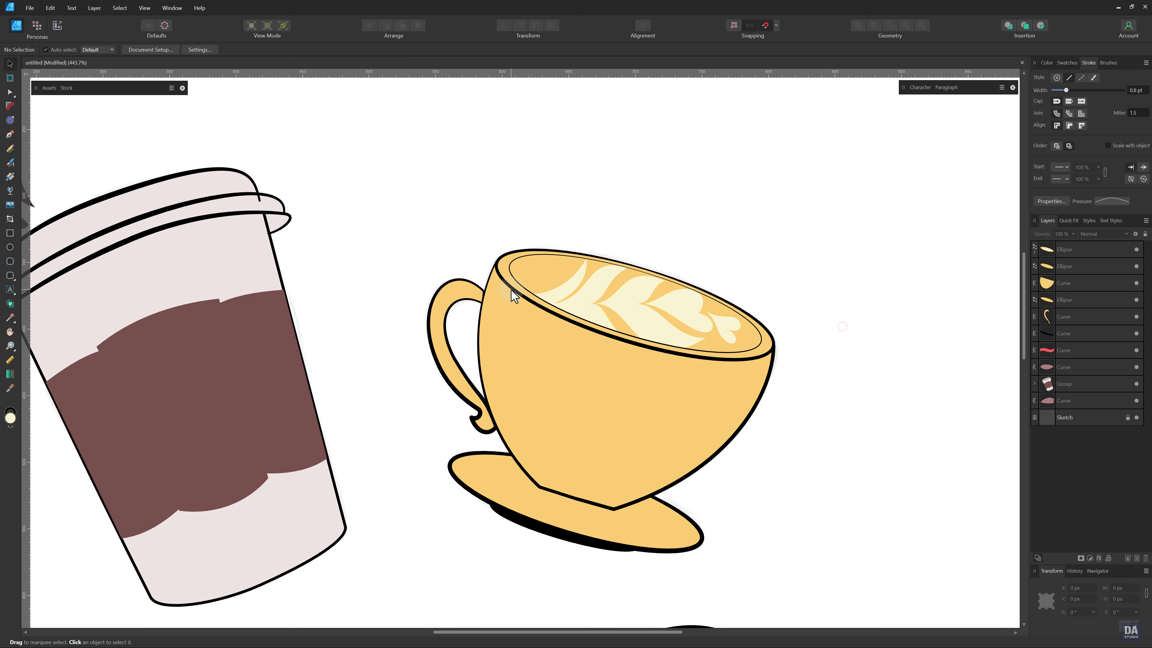
- Adjust the CMYK yellow and magenta amounts in the shared fill of both rim ellipses, the cup body, handle and saucer
scroll(816, 401, "down", 5)
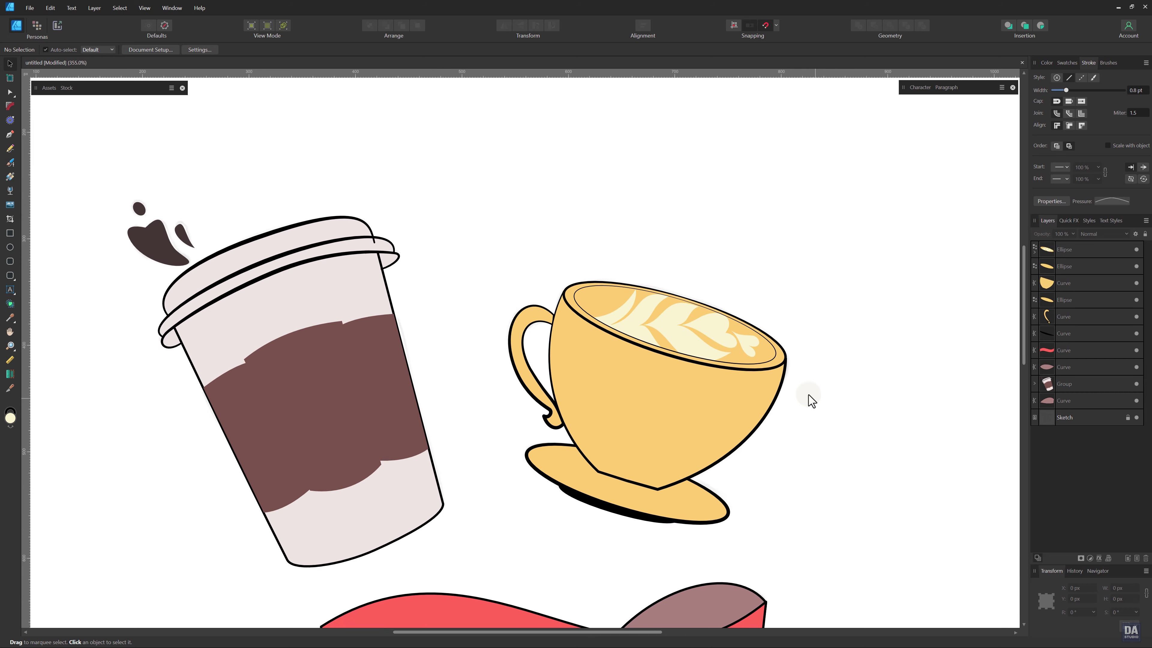
scroll(789, 374, "up", 4)
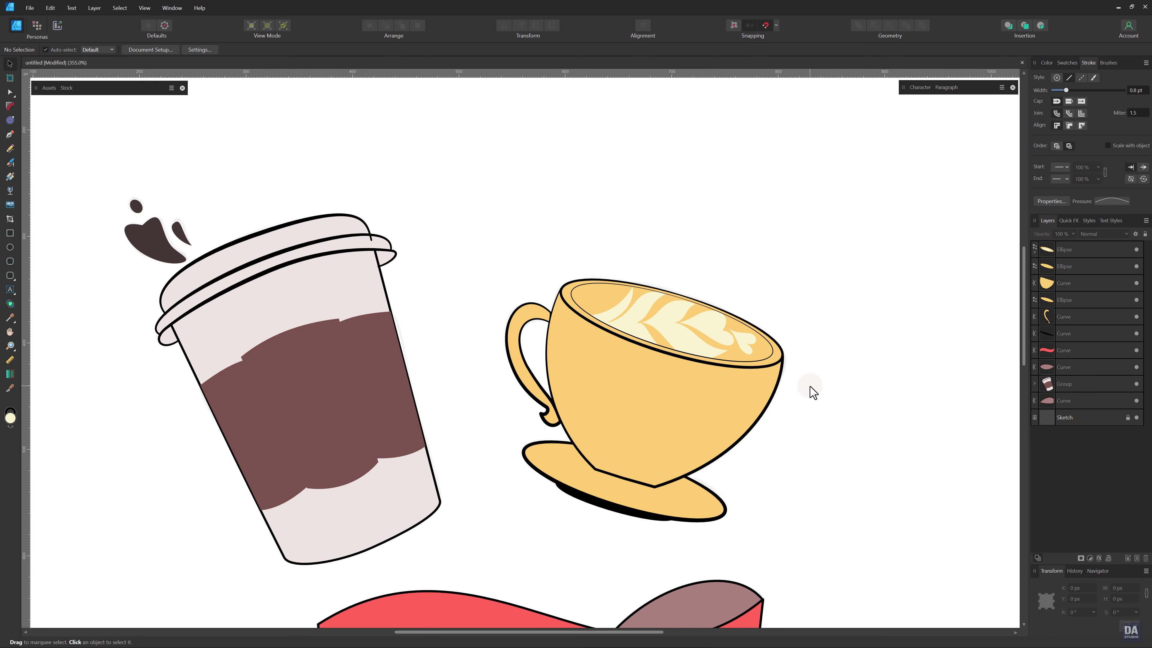
left_click(766, 352)
left_click(778, 360, "shift")
left_click(767, 385, "shift")
left_click(535, 390, "shift")
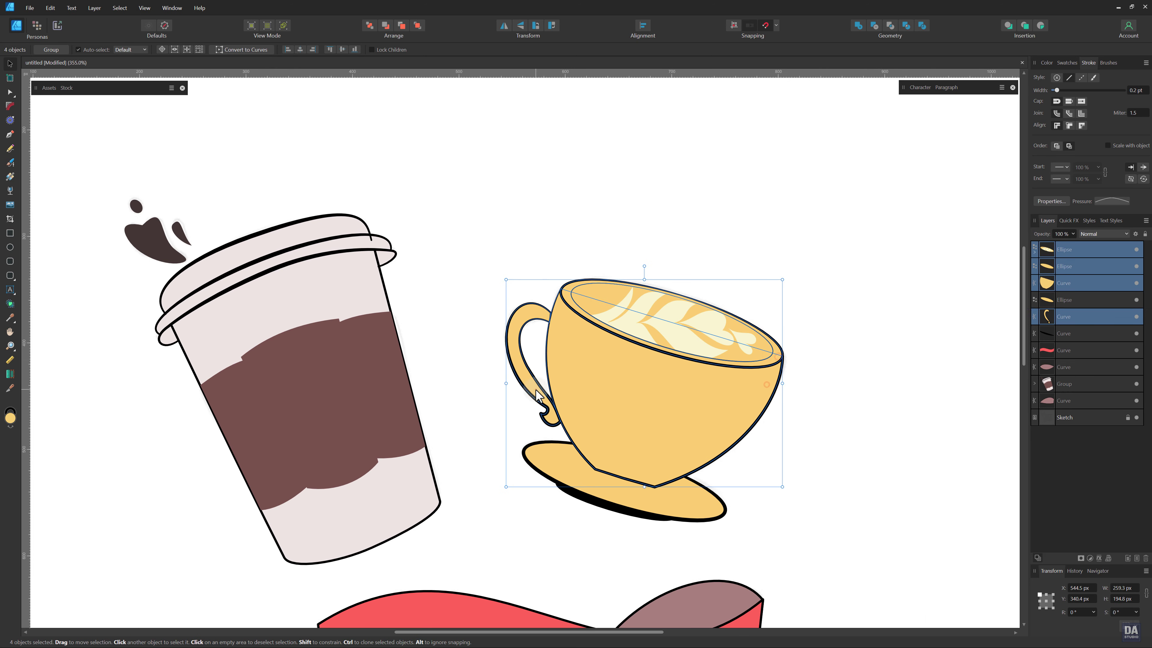
left_click(567, 464, "shift")
left_click(1046, 63)
left_click(1102, 123)
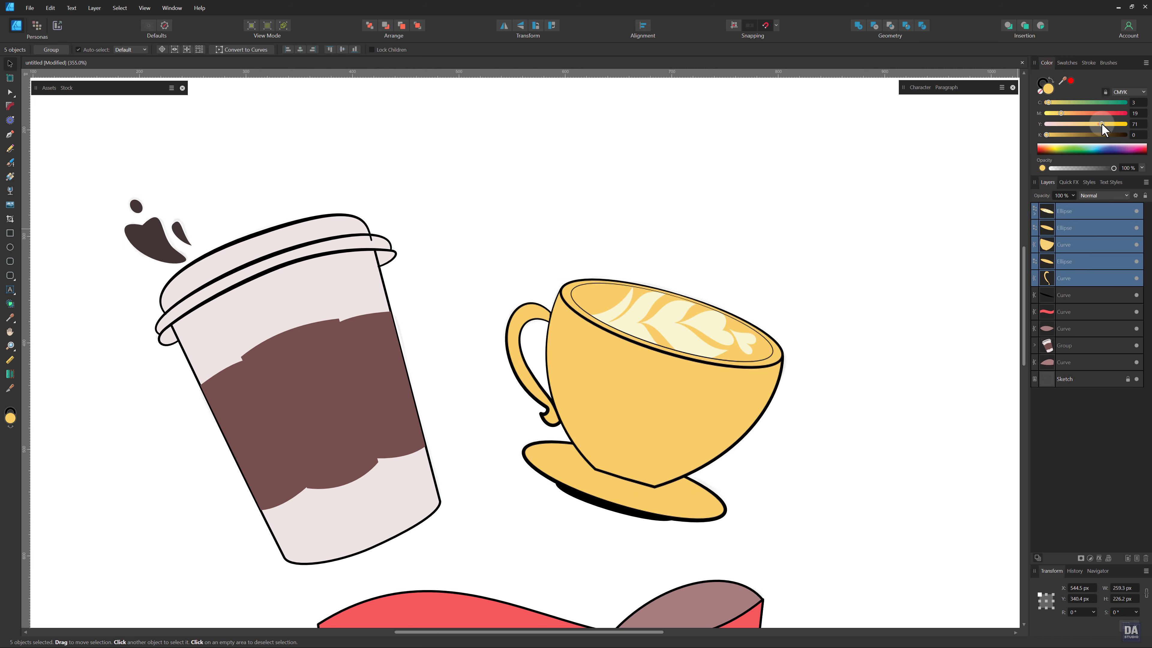
left_click_drag(1101, 123, 1063, 115)
- Try the RGB, RGB Hex and CMYK colour models for the cup's shared fill
left_click(1128, 92)
left_click(1120, 102)
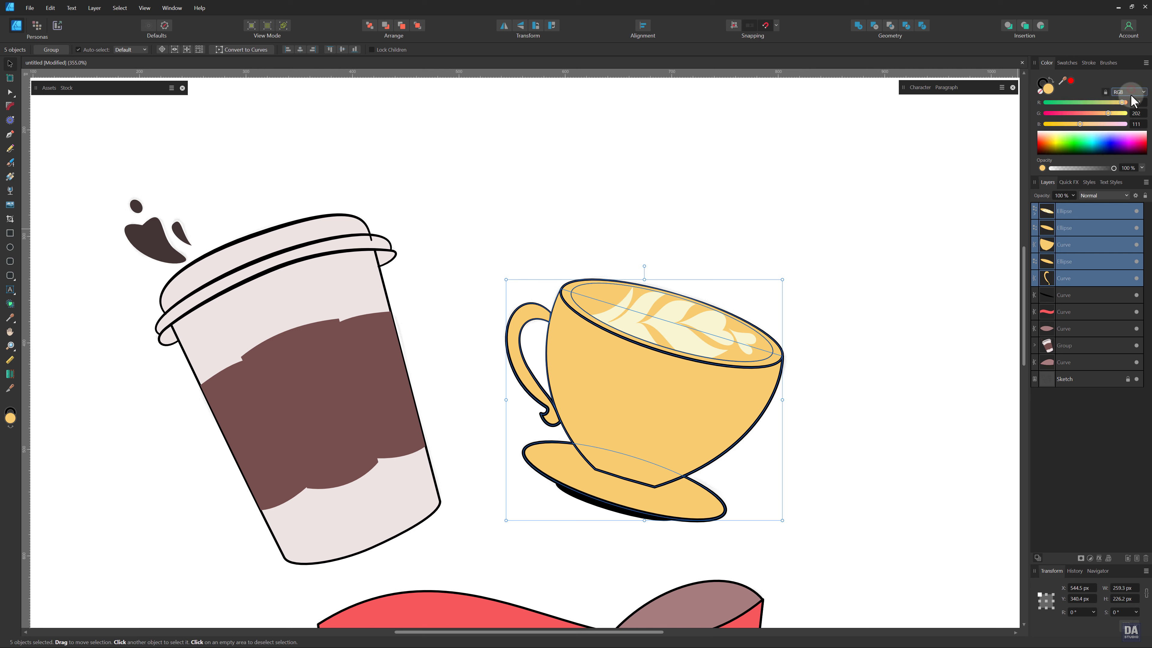
left_click(1128, 92)
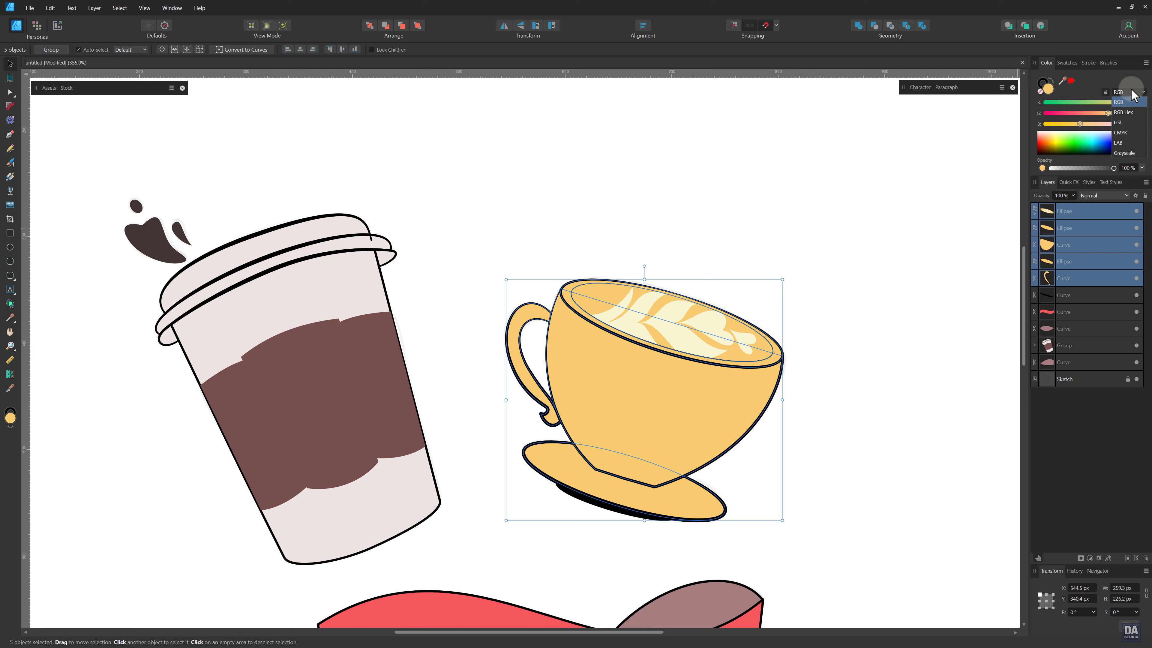
left_click(1120, 133)
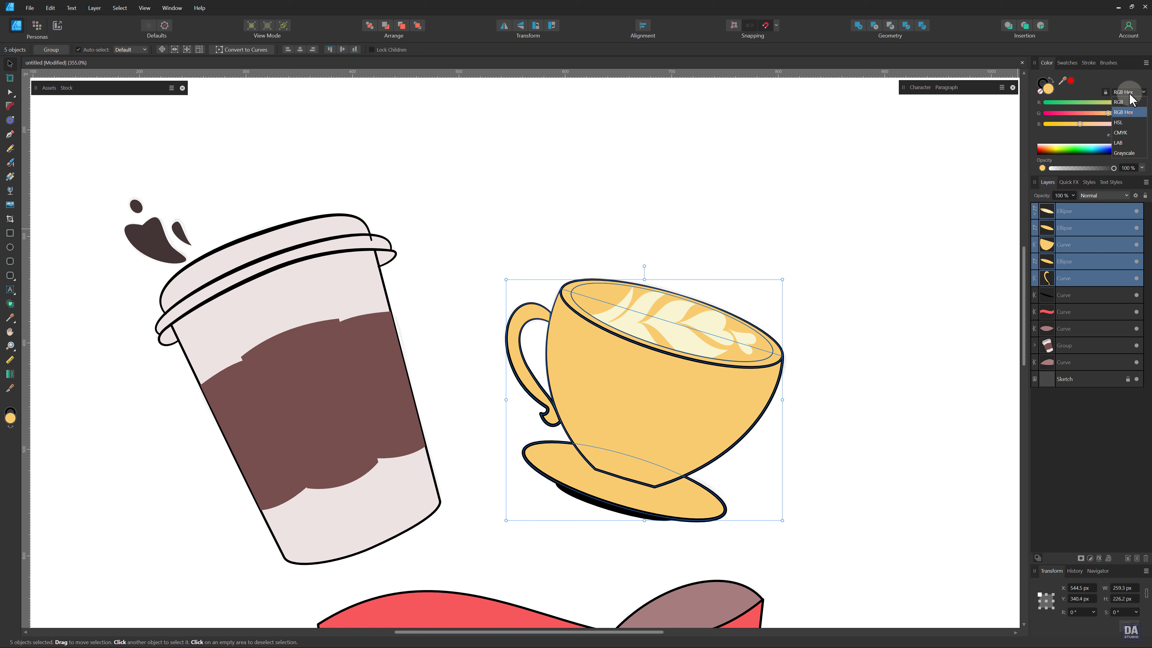
left_click(1114, 93)
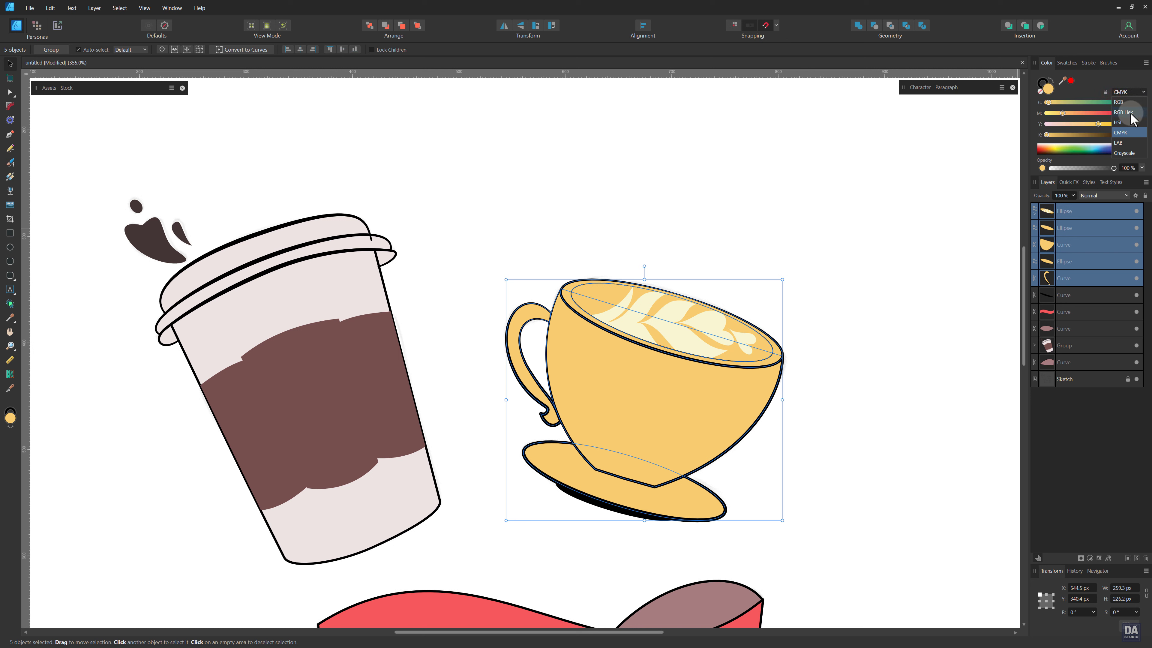
left_click(1118, 102)
left_click(1124, 92)
left_click(1119, 102)
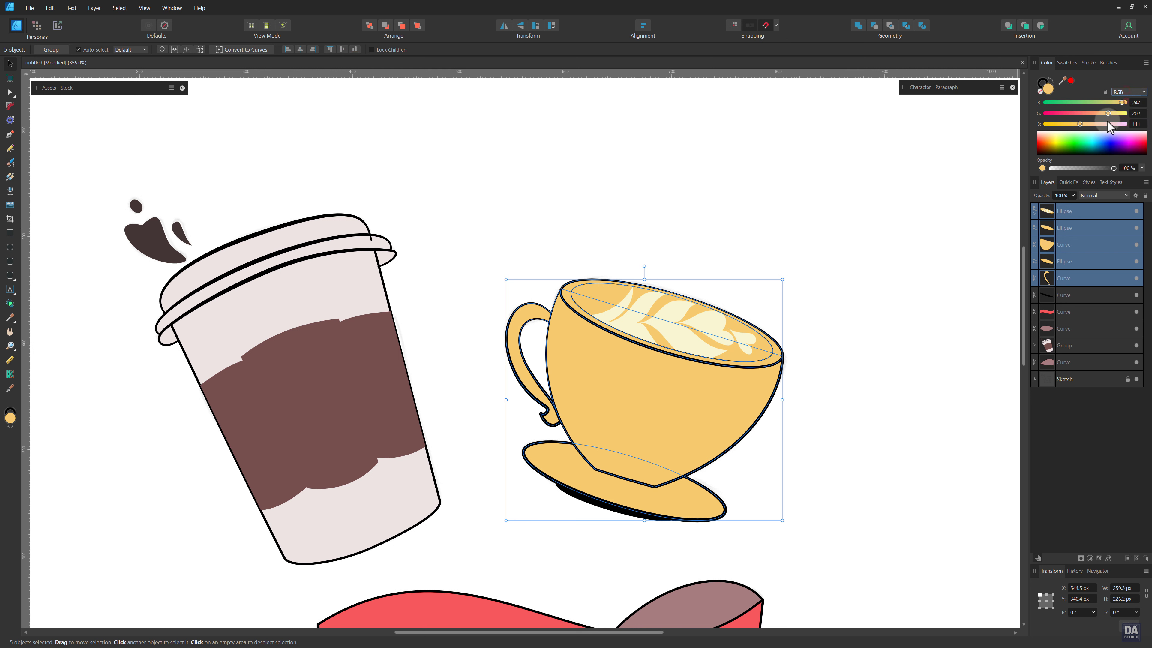
- Recolour the rim ellipses, cup body, handle and saucer pale yellow, FED992, using a colour wheel
left_click(1137, 88)
left_click(1126, 84)
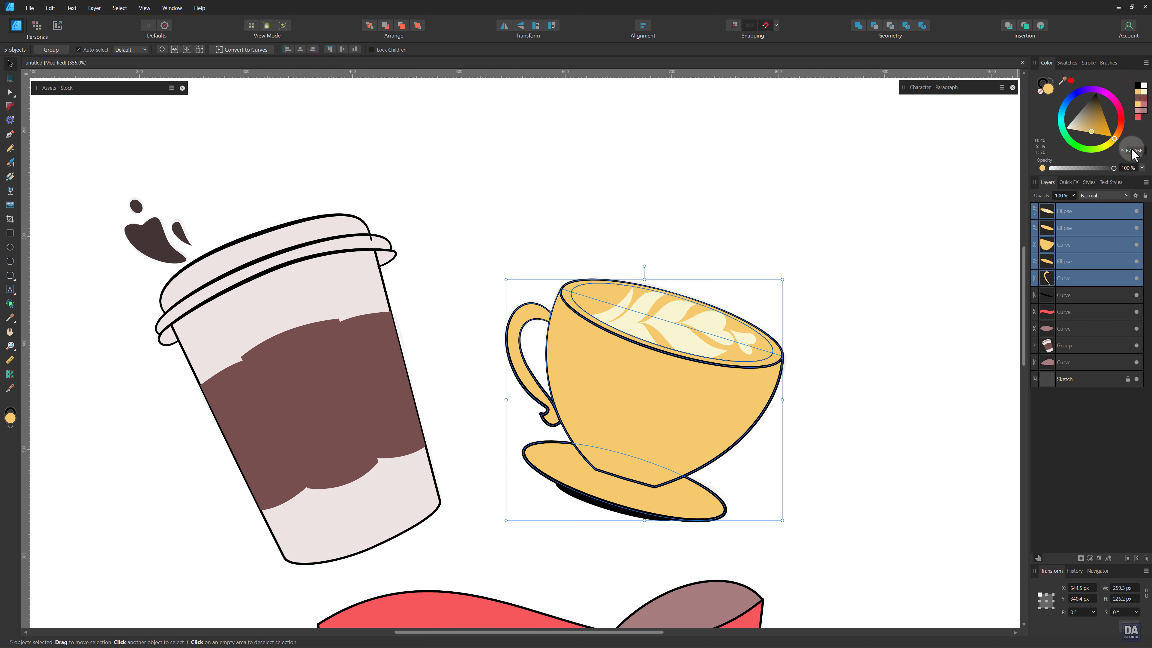
left_click(1110, 141)
left_click_drag(1113, 141, 1091, 132)
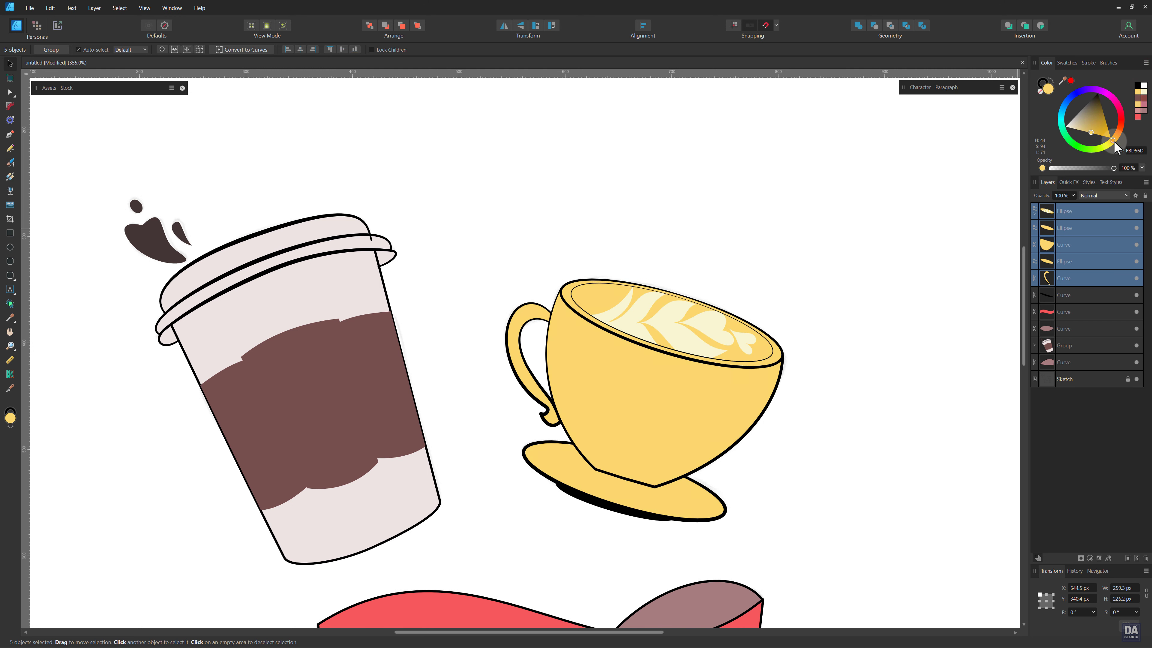
left_click(969, 235)
- Group all the latte cup parts, including the handle and the black saucer shadow
left_click(1077, 278)
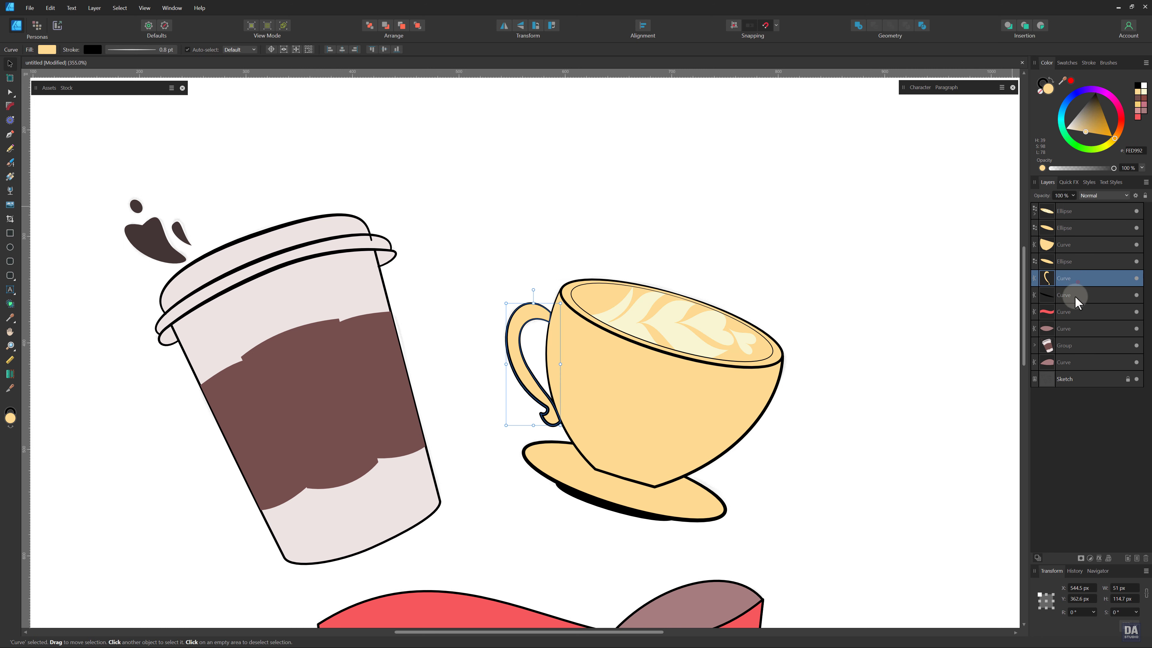
left_click(1077, 295)
left_click(1077, 210, "shift")
right_click(1086, 209)
left_click(1069, 334)
- Select the ribbon's front and its two folded back pieces and move them together closer to the cups
scroll(940, 313, "down", 4)
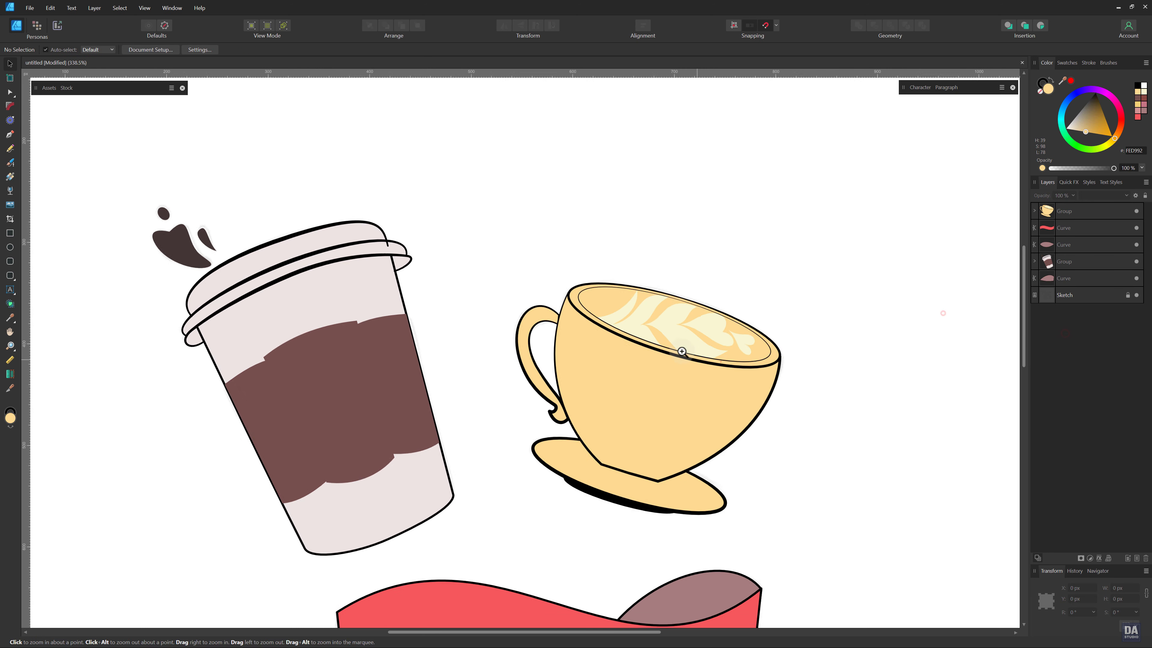
left_click(721, 362)
left_click(553, 482)
left_click(553, 482, "shift")
left_click(635, 449, "shift")
left_click_drag(684, 522, 635, 497)
scroll(635, 497, "down", 3)
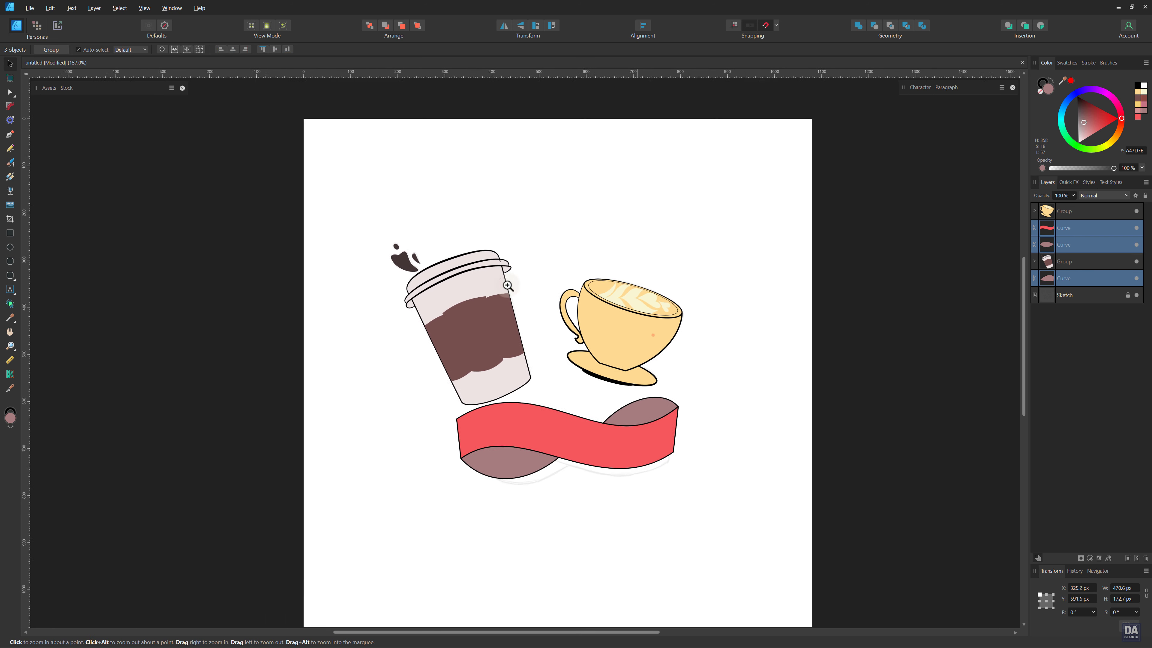
- Move the takeaway cup and the latte cup down so that both overlap the ribbon
scroll(375, 306, "up", 2)
mouse_move(375, 306)
left_mouse_down()
mouse_move(448, 380)
mouse_move(449, 402)
mouse_move(472, 345)
left_mouse_up()
key("ctrl+]")
left_click_drag(624, 310, 612, 398)
- Hide the Sketch layer and restack the latte cup behind the ribbon's front but in front of the takeaway cup
key("ctrl+[")
key("ctrl+[")
key("ctrl+[")
left_click(1136, 295)
scroll(581, 367, "down", 1)
left_click_drag(576, 366, 577, 372)
key("ctrl+]")
key("ctrl+]")
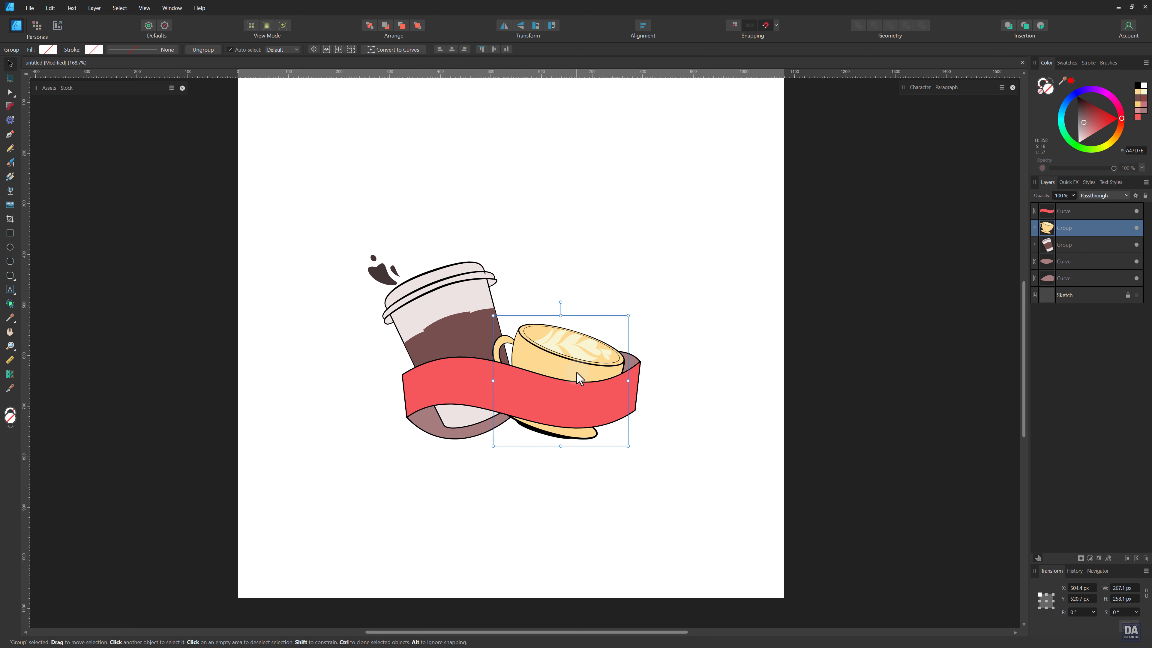
- Rotate the latte cup group about 3.7° and shift it slightly up and to the left
left_click_drag(561, 298, 553, 300)
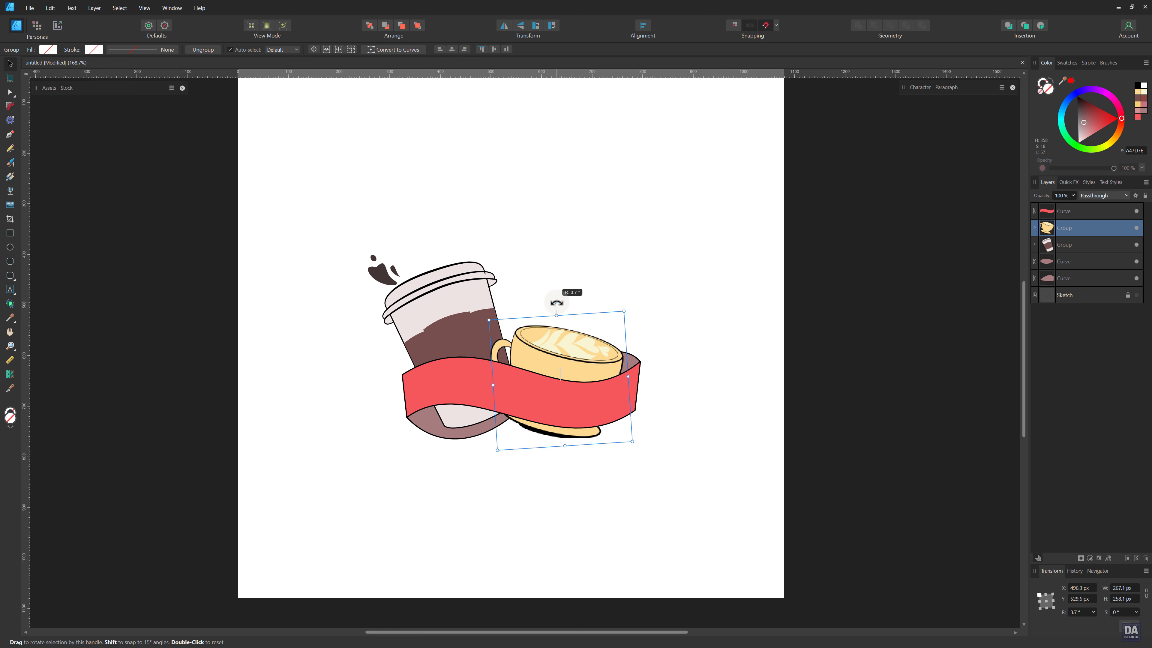
left_click_drag(567, 350, 561, 338)
left_click_drag(485, 310, 434, 319)
left_click(676, 386)
- Slightly enlarge the takeaway cup and the latte cup up and to the left, and nudge the latte cup into place
left_click_drag(372, 253, 357, 239)
left_click(555, 358)
left_click_drag(480, 306, 464, 291)
left_click_drag(550, 360, 557, 365)
left_click(655, 345)
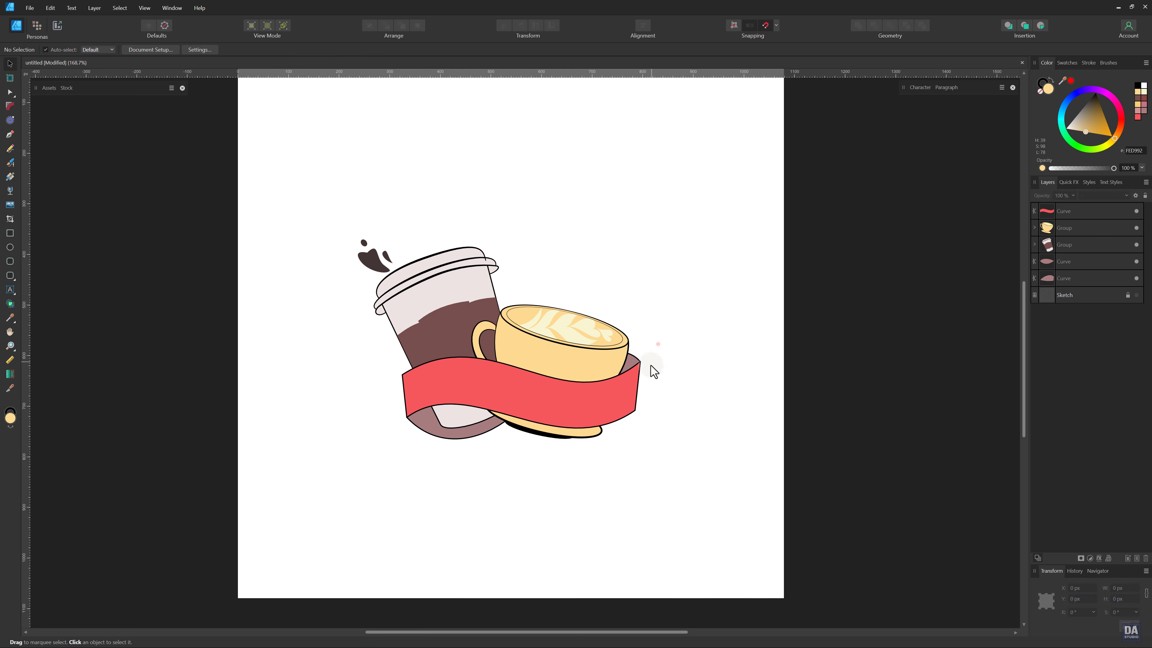
- Recolour the ribbon's front deep red and its two folded back pieces very dark red, 461112
left_click(575, 356)
left_click(409, 462)
left_click(502, 398)
left_click_drag(1109, 127, 1086, 104)
left_click(1063, 261)
left_click(1063, 279, "shift")
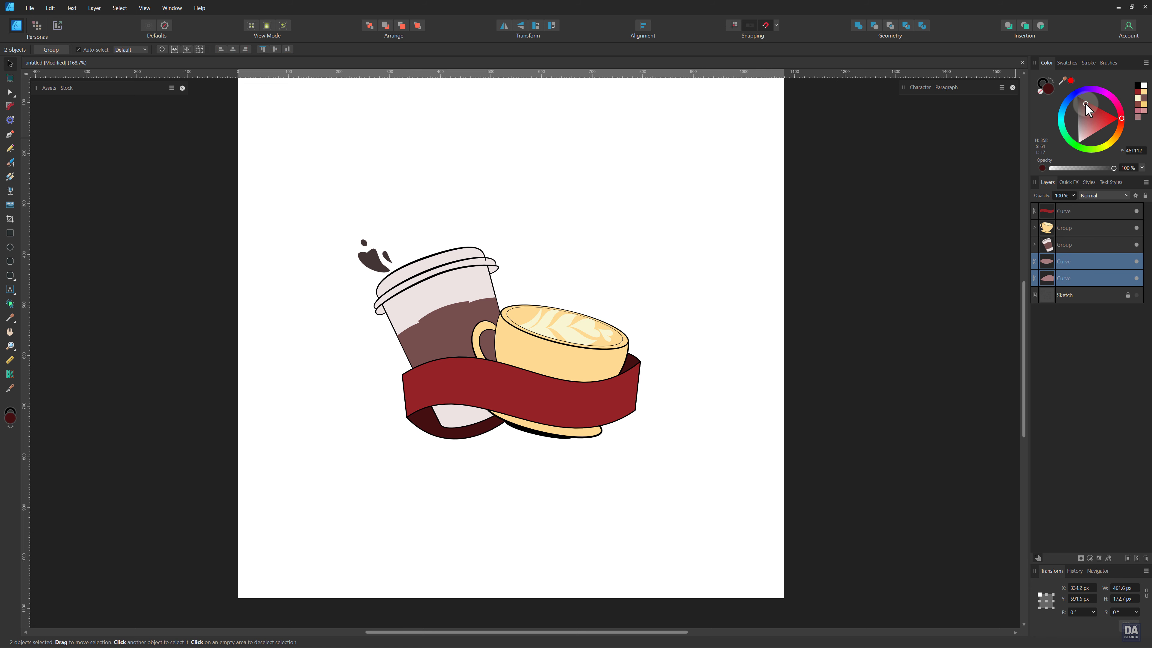
left_click(698, 425)
- Select both cups and all the ribbon pieces and enlarge them together to about 653 px wide
left_click_drag(304, 176, 661, 476)
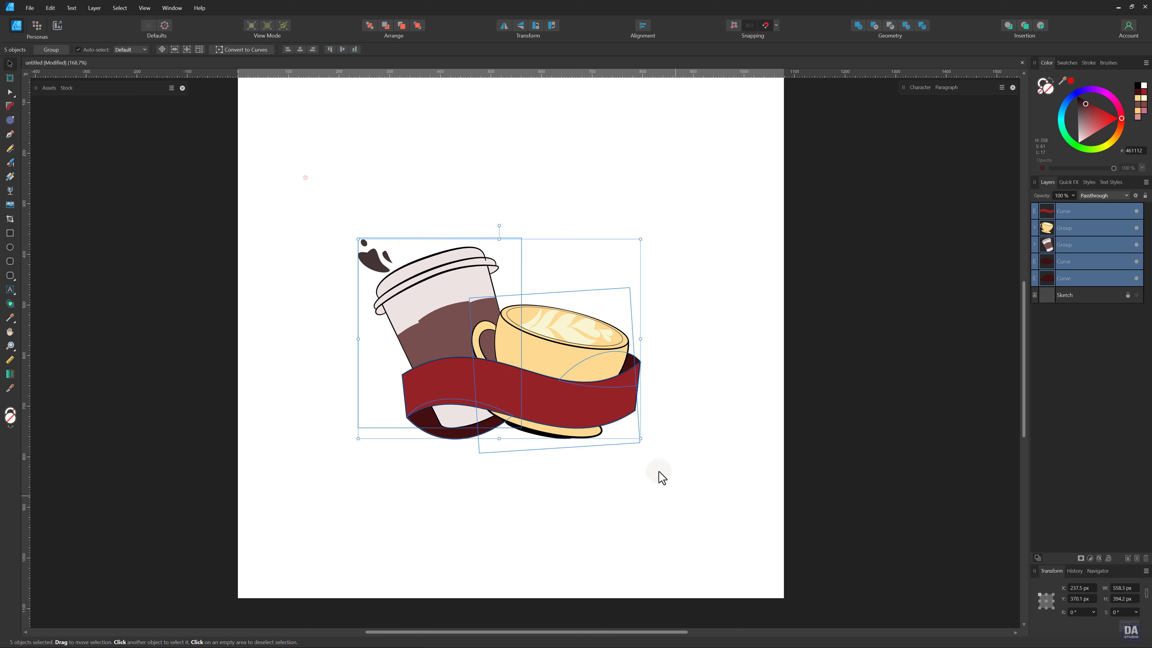
left_click_drag(635, 437, 686, 466)
scroll(600, 355, "down", 2)
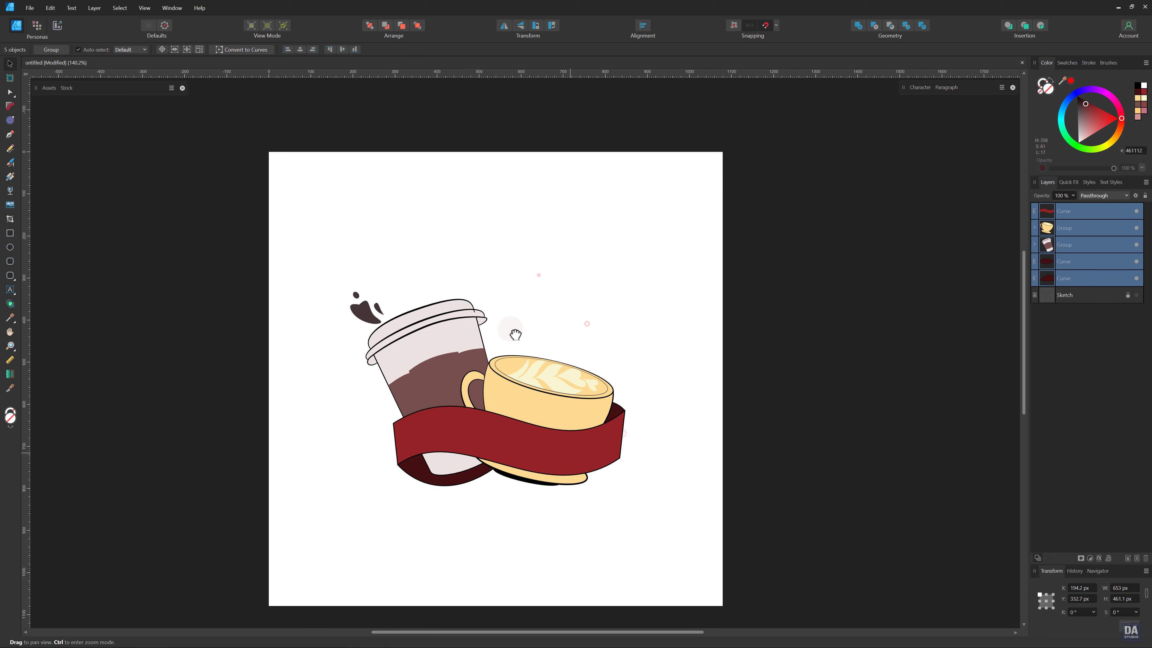
- Group the selected artwork and centre it horizontally and vertically on the artboard
right_click(505, 177)
left_click(550, 221)
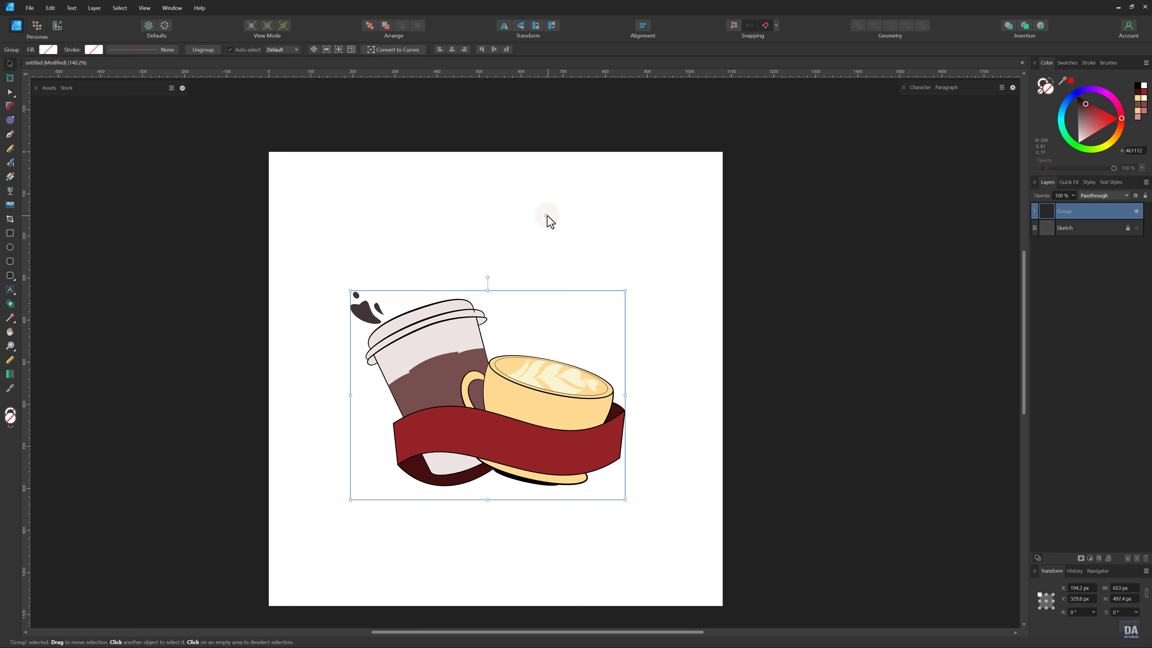
left_click(452, 49)
left_click(494, 48)
left_click(521, 201)
- Draw a circle about 688 px in diameter centred behind the artwork group and fill it dusty pink, BA8283
left_click(10, 247)
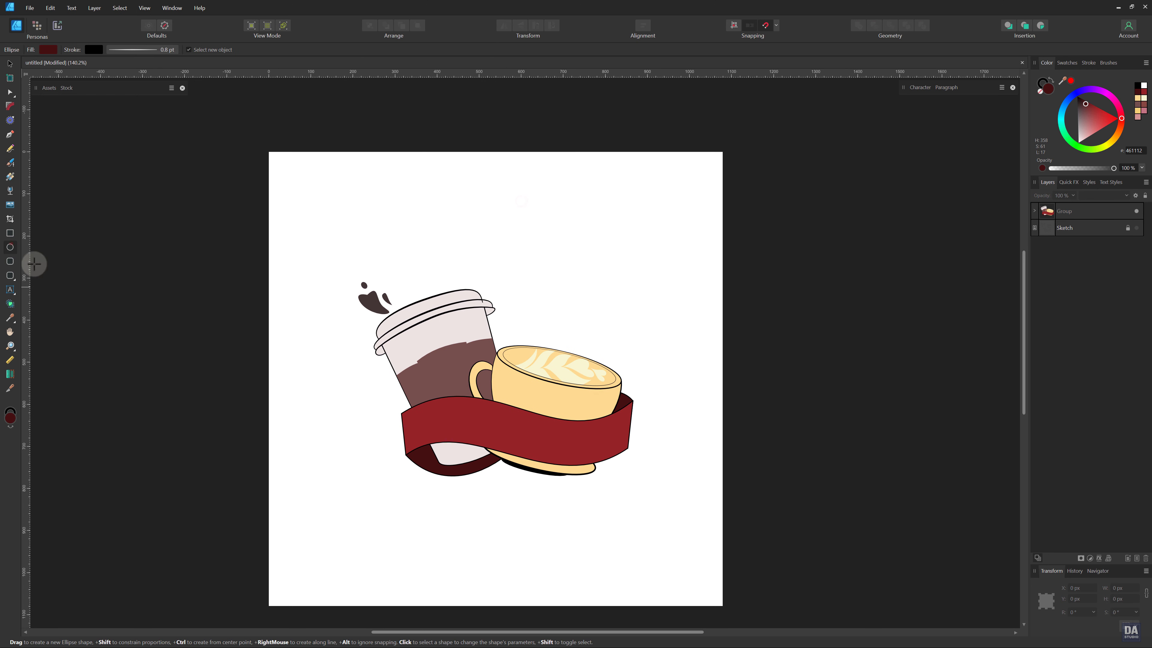
left_click_drag(495, 379, 653, 512)
left_click_drag(1089, 230, 1090, 203)
key("v")
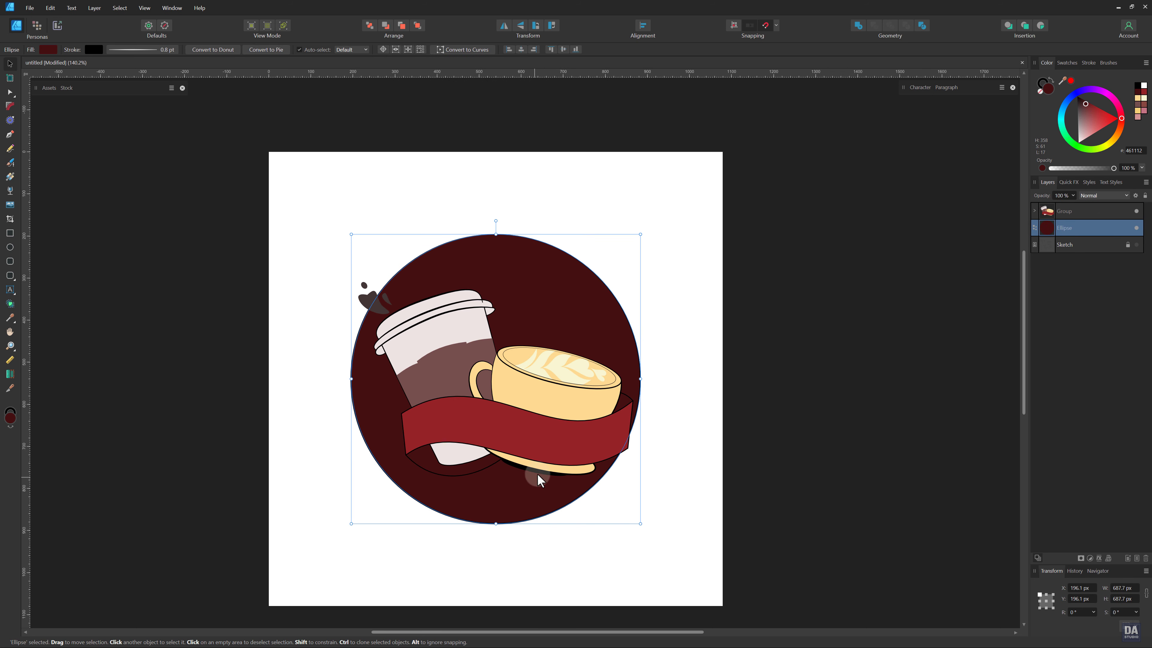
mouse_move(1081, 110)
left_mouse_down()
mouse_move(1100, 118)
mouse_move(1094, 137)
mouse_move(1086, 124)
left_mouse_up()
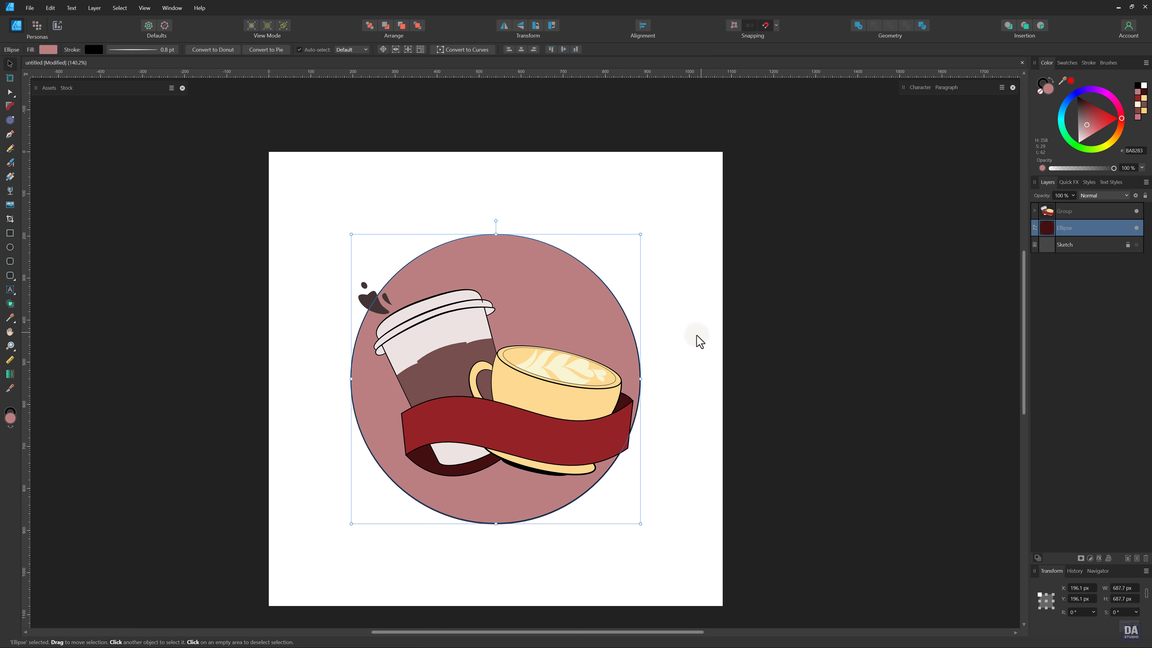
- Move the background circle up and slightly right, shrink it a little, and remove its outline
left_click_drag(583, 348, 597, 314)
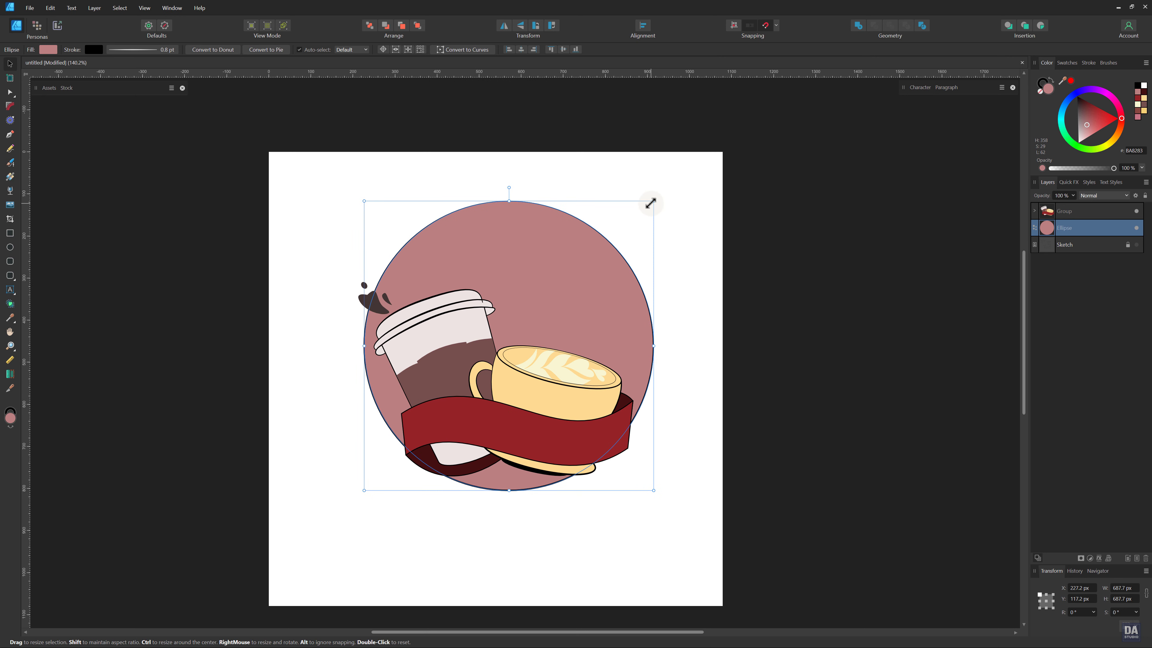
left_click_drag(650, 202, 631, 222)
left_click_drag(589, 263, 599, 262)
left_click(660, 277)
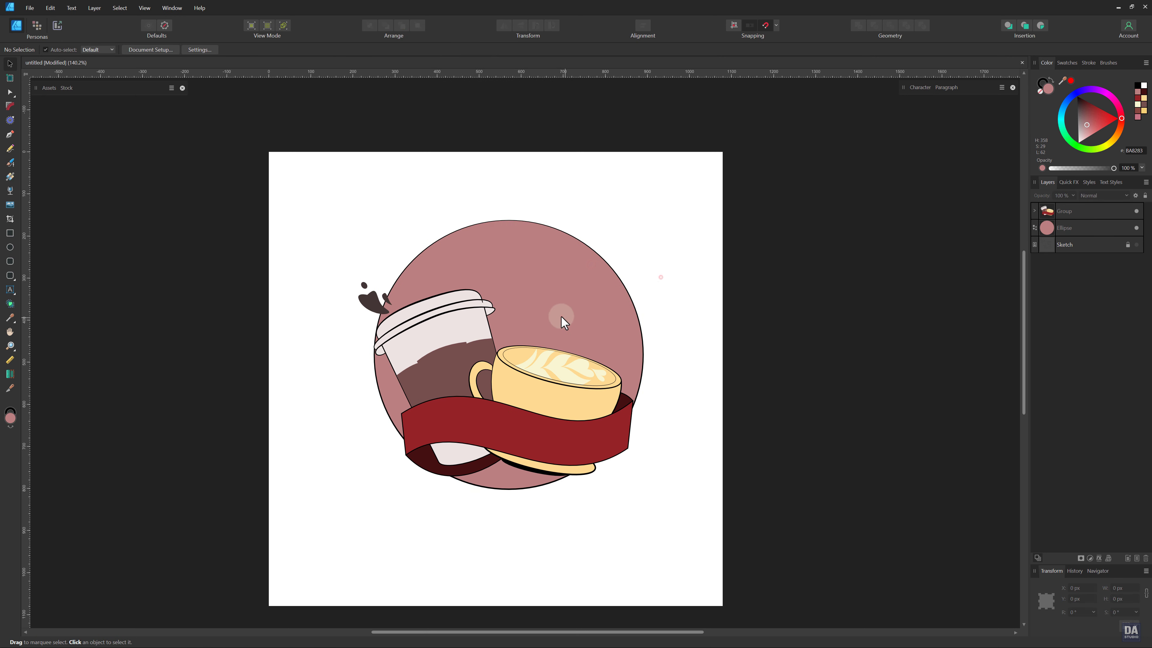
left_click(562, 317)
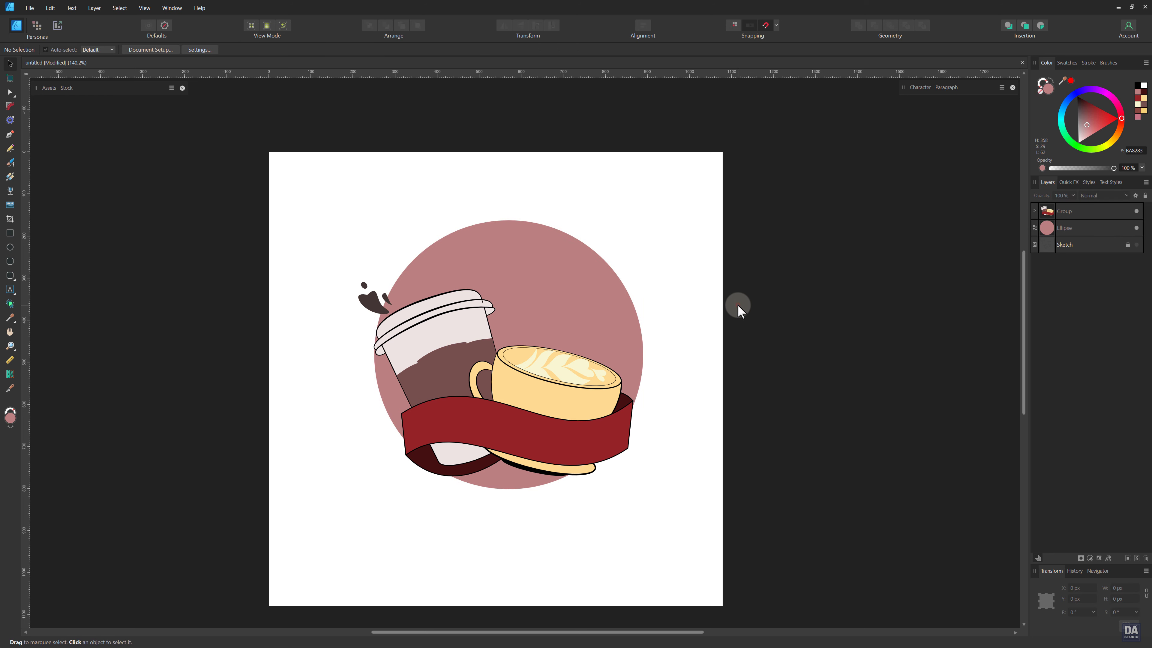
- Give the middle panel of the takeaway cup's brown sleeve a solid 0.5 pt outline
left_click(430, 359, "ctrl")
left_click(1090, 66)
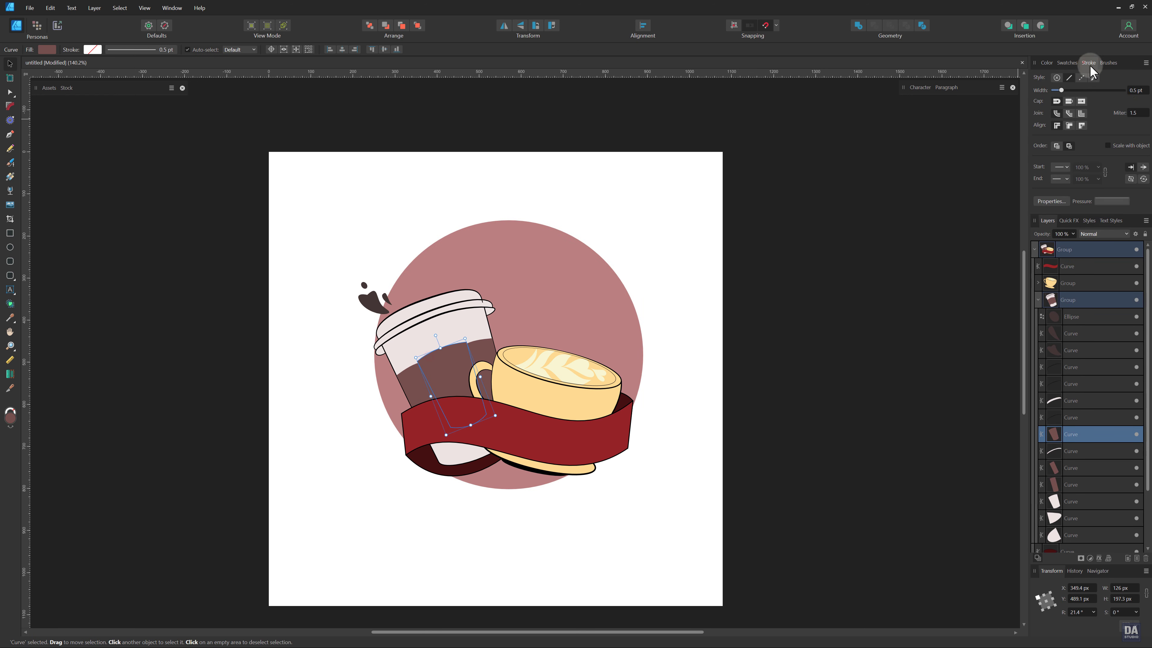
scroll(1134, 91, "up", 1)
left_click(725, 325)
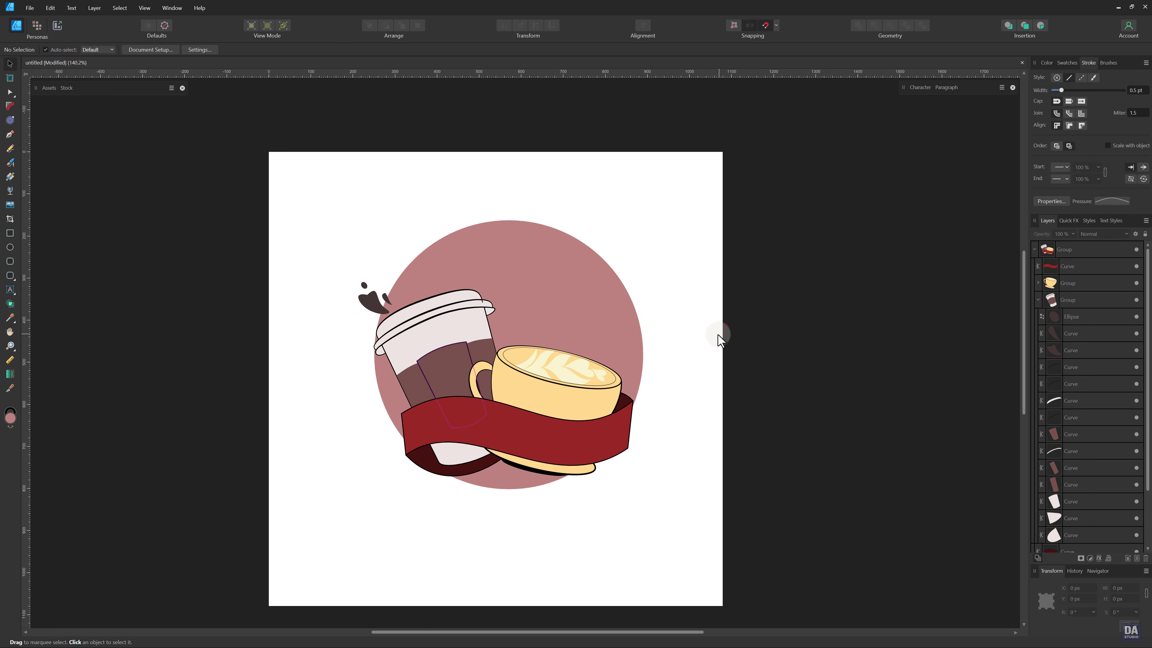
- Draw an S-shaped pen path across the ribbon's front, bending it to follow the ribbon's wave
scroll(619, 363, "up", 1)
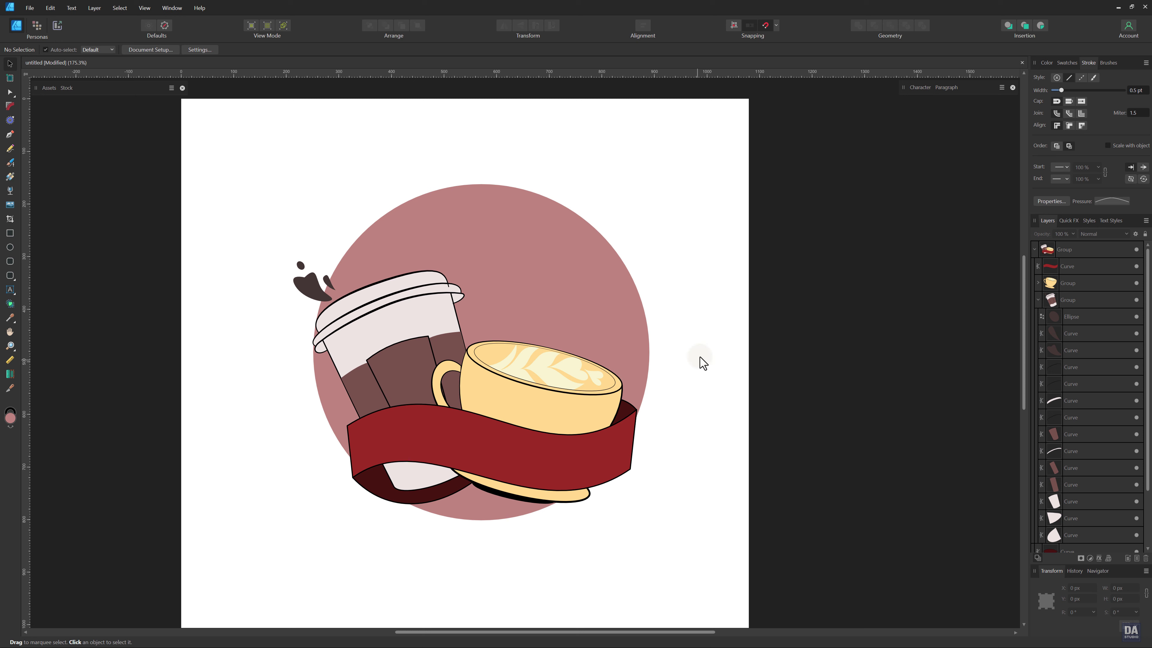
left_click(10, 134)
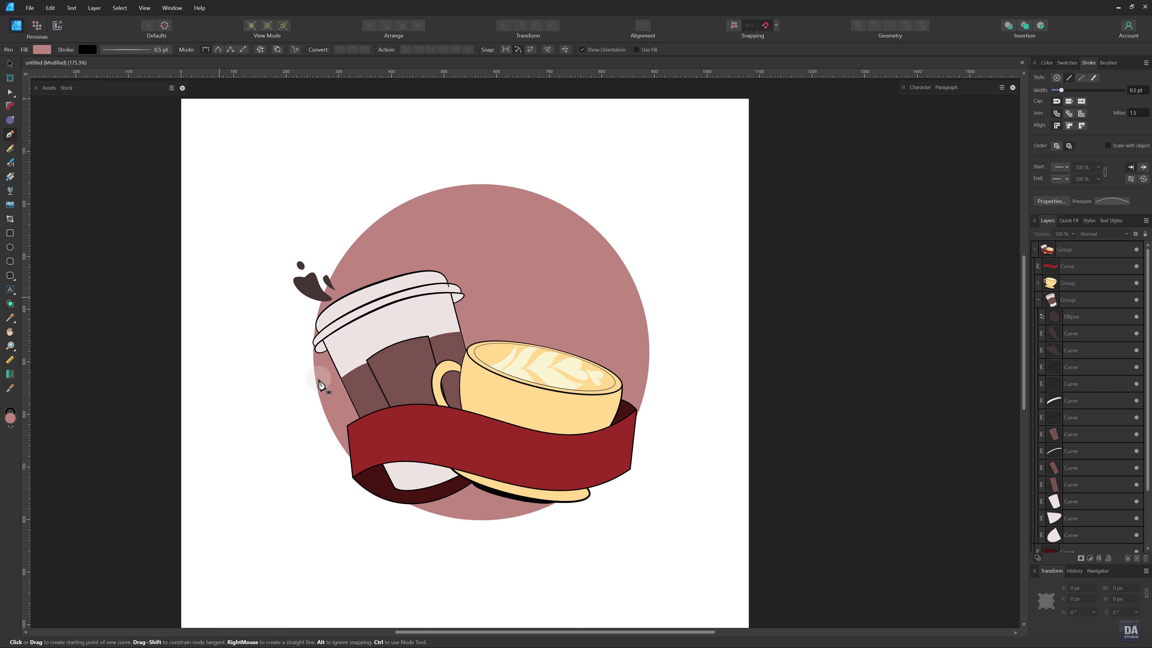
left_click(358, 444)
left_click(628, 448)
left_click_drag(398, 445, 388, 430)
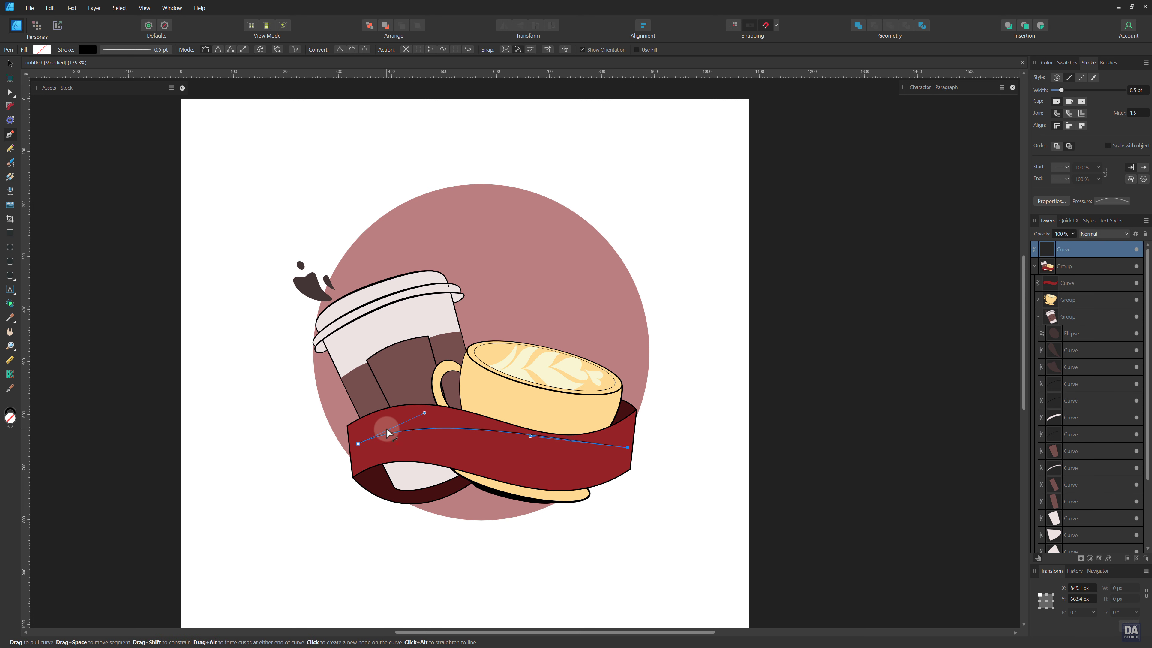
left_click_drag(527, 434, 534, 498)
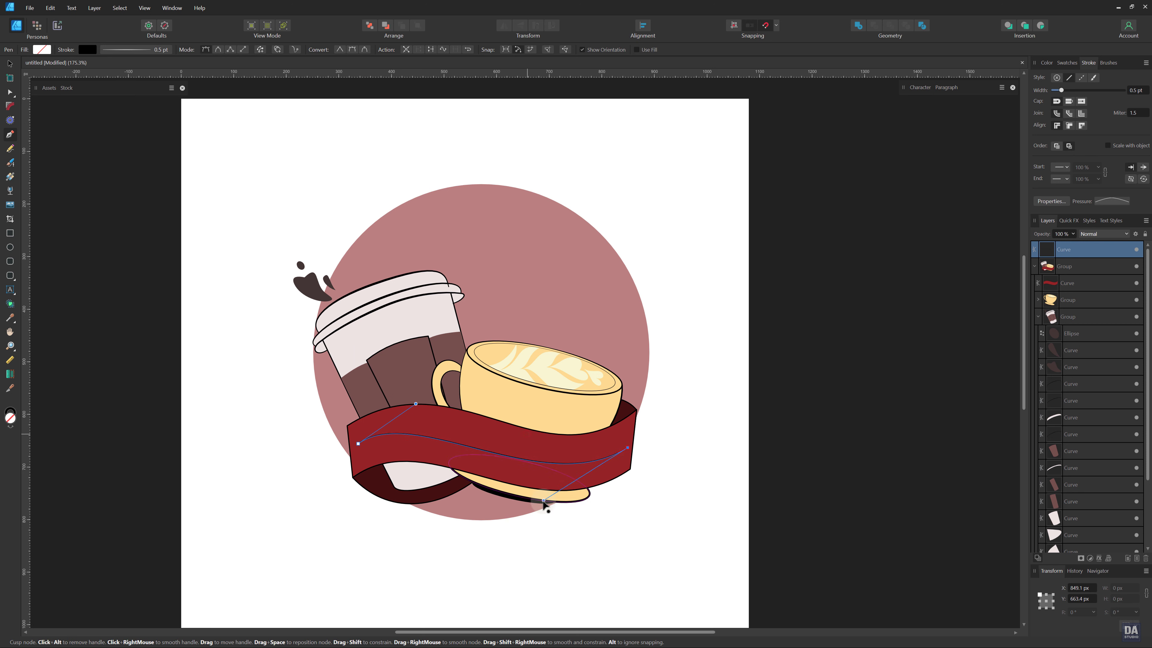
key("v")
- Add the path text "COFFEE SHOP" along the curve on the ribbon
left_click(10, 290)
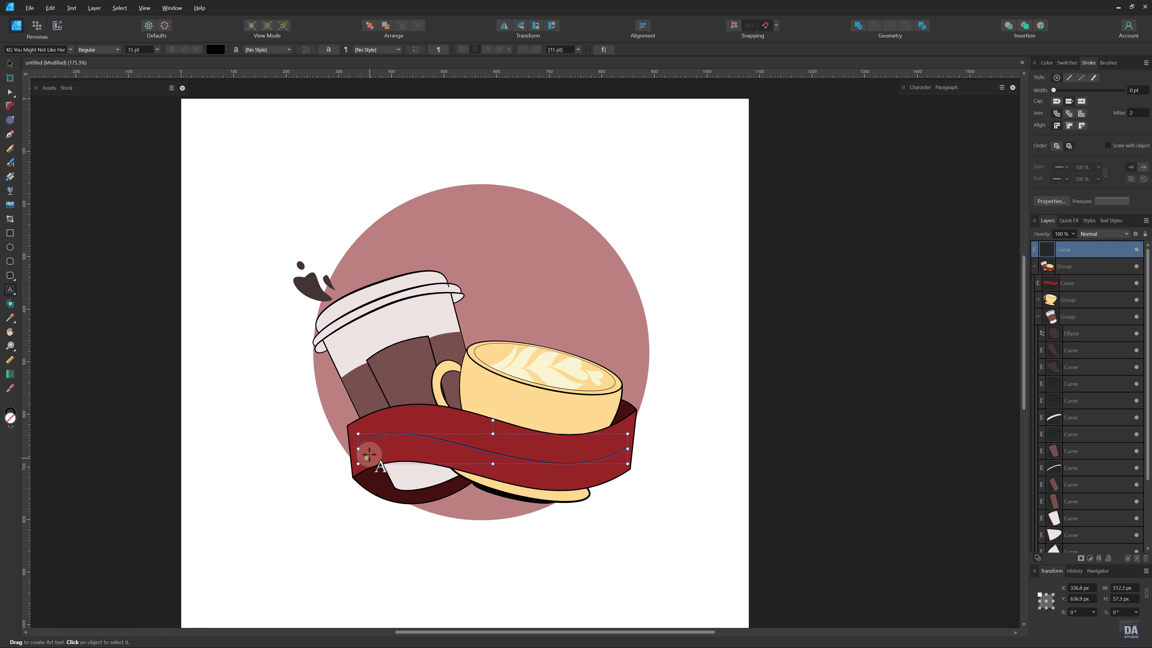
left_click(365, 457)
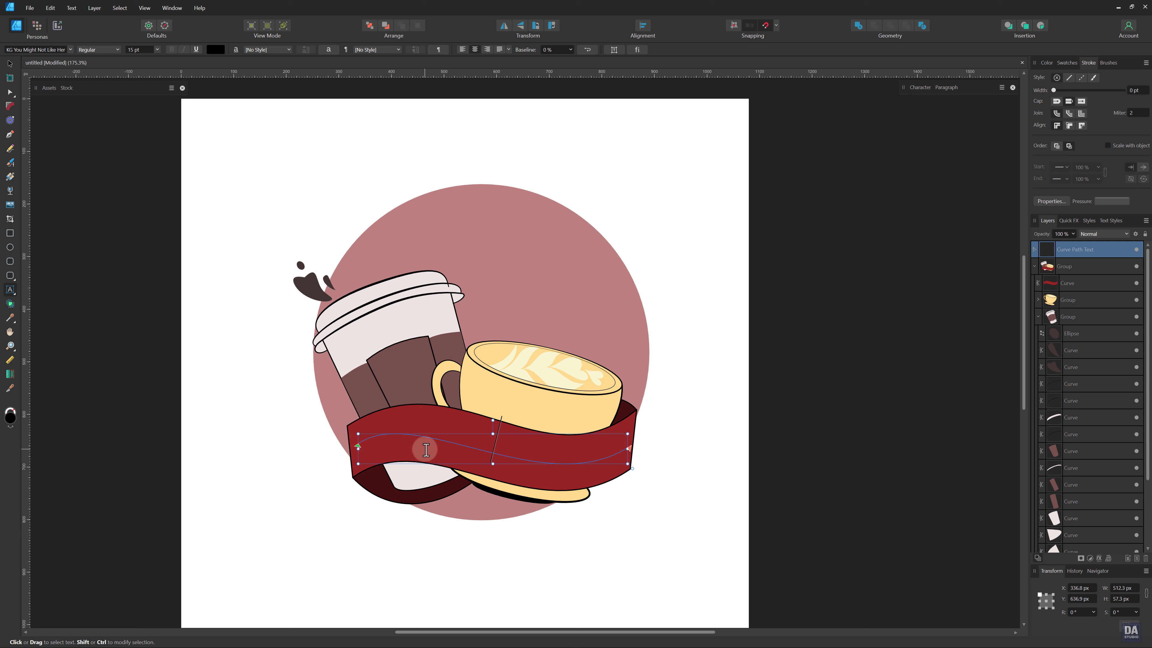
type("COFFEE")
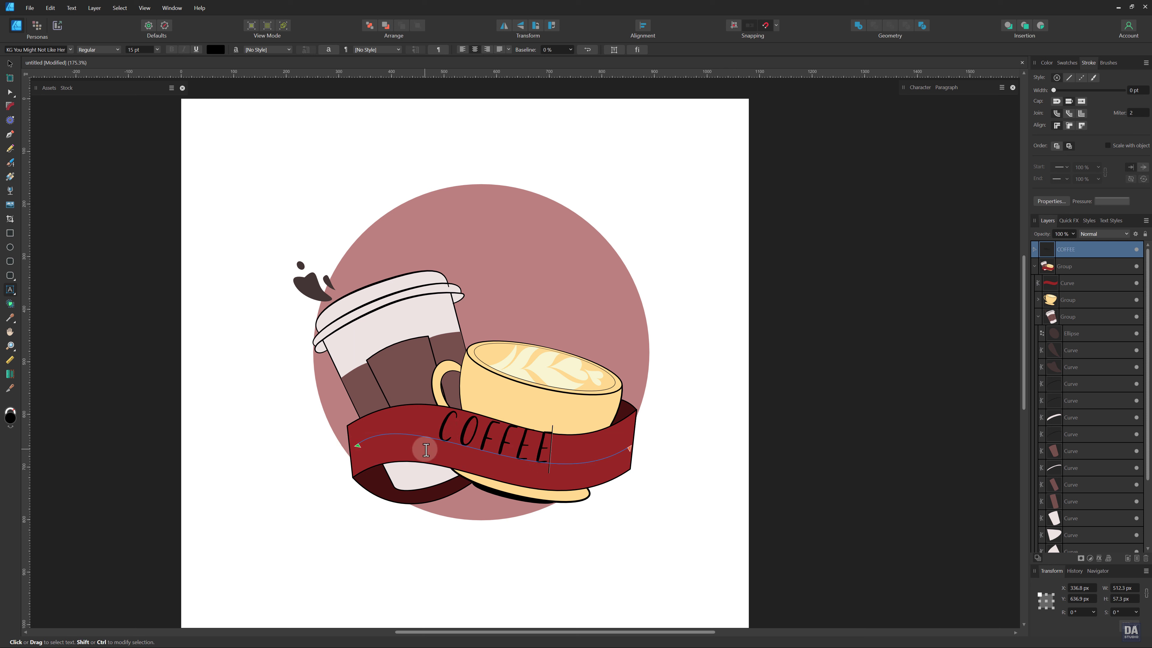
type(" SHOP")
key("Escape")
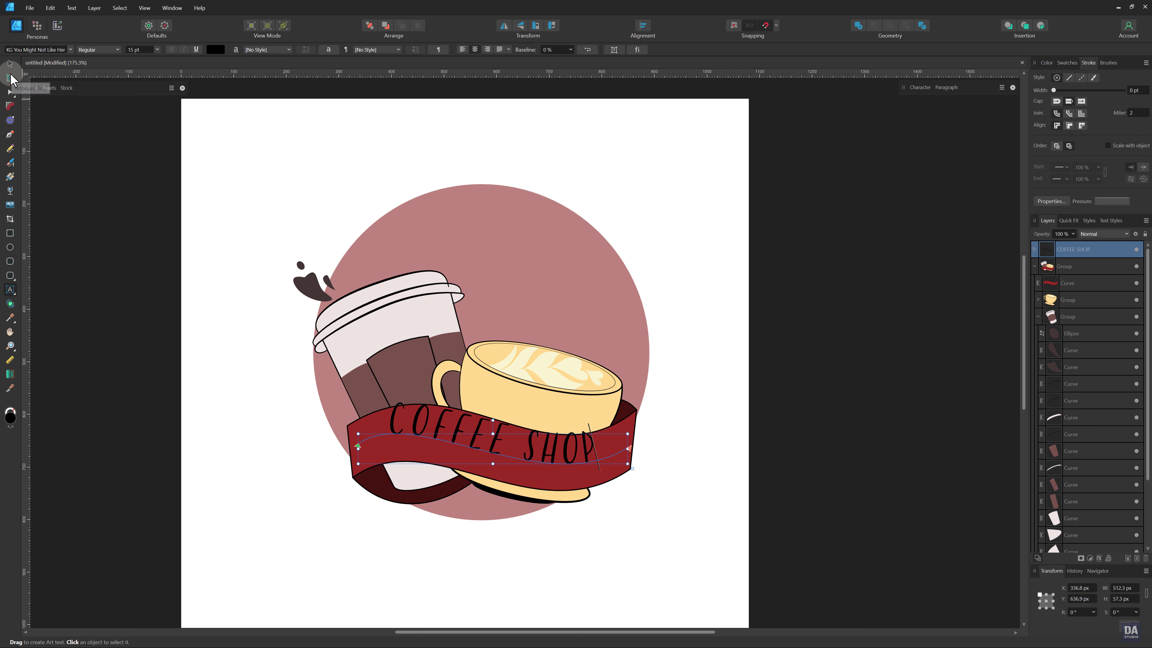
- Set the ribbon text's baseline to 46 % and its font size to 12 pt
left_click(10, 63)
left_click(569, 50)
left_click_drag(581, 60, 588, 63)
left_click(157, 50)
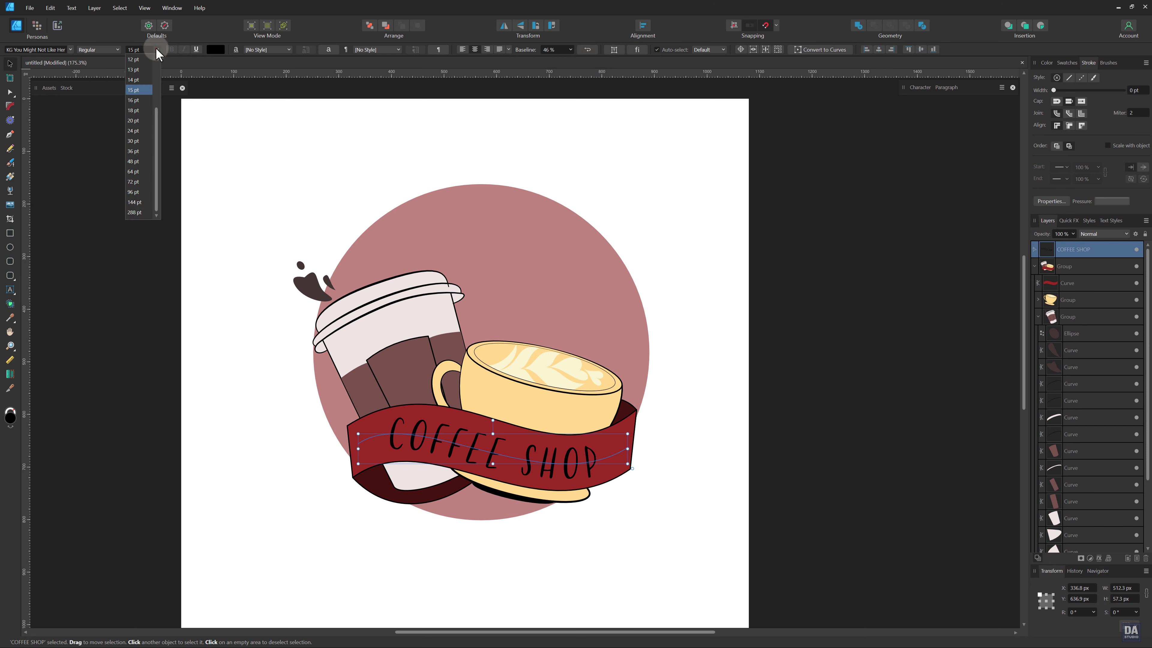
left_click(146, 60)
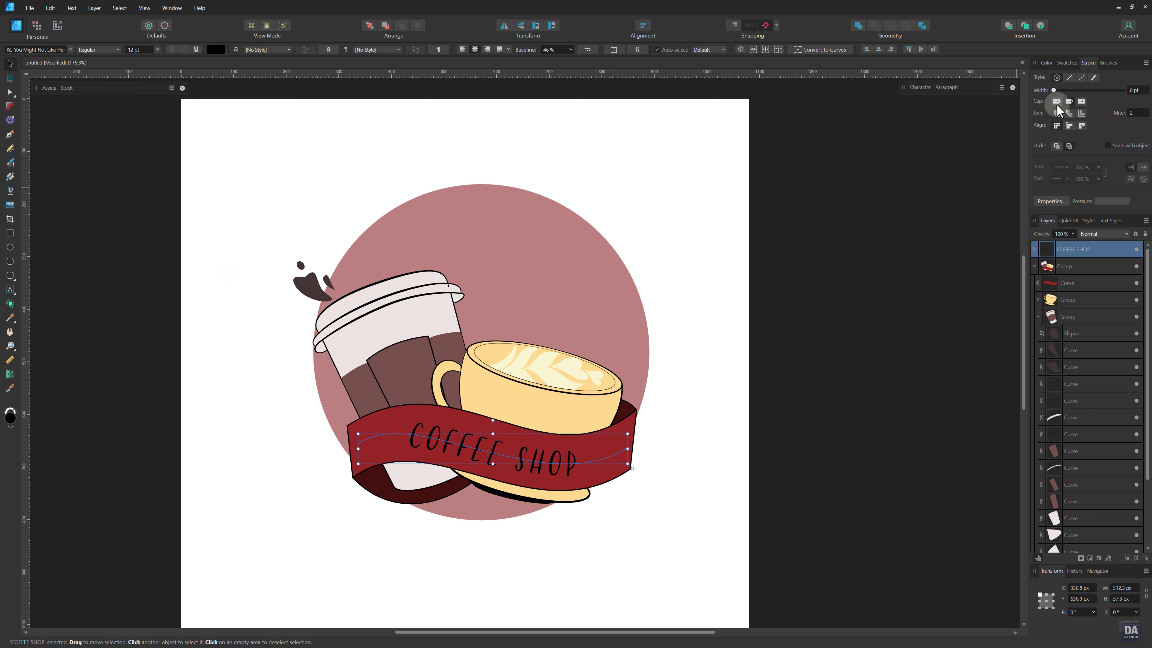
- Fill the "COFFEE SHOP" ribbon text with a pale cream from the Pastel Colors palette
left_click(1066, 63)
left_click(1039, 128)
left_click(713, 437)
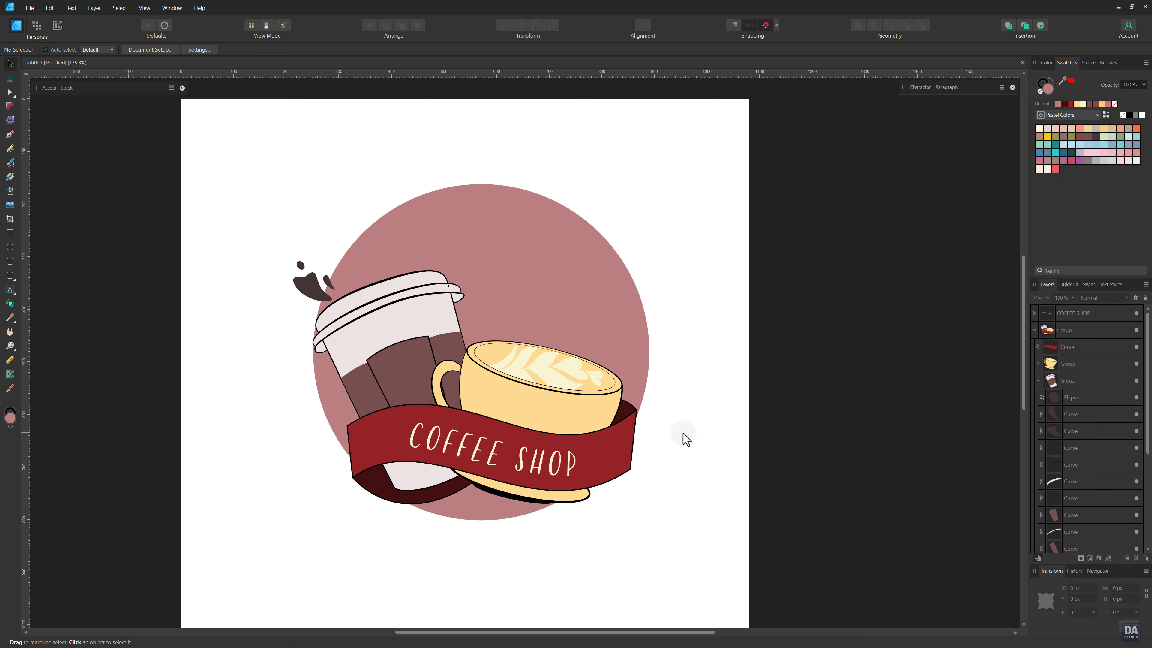
- Fill the coffee surface behind the latte art with dark reddish brown 5B1F1A
double_click(567, 379)
left_click(1088, 136)
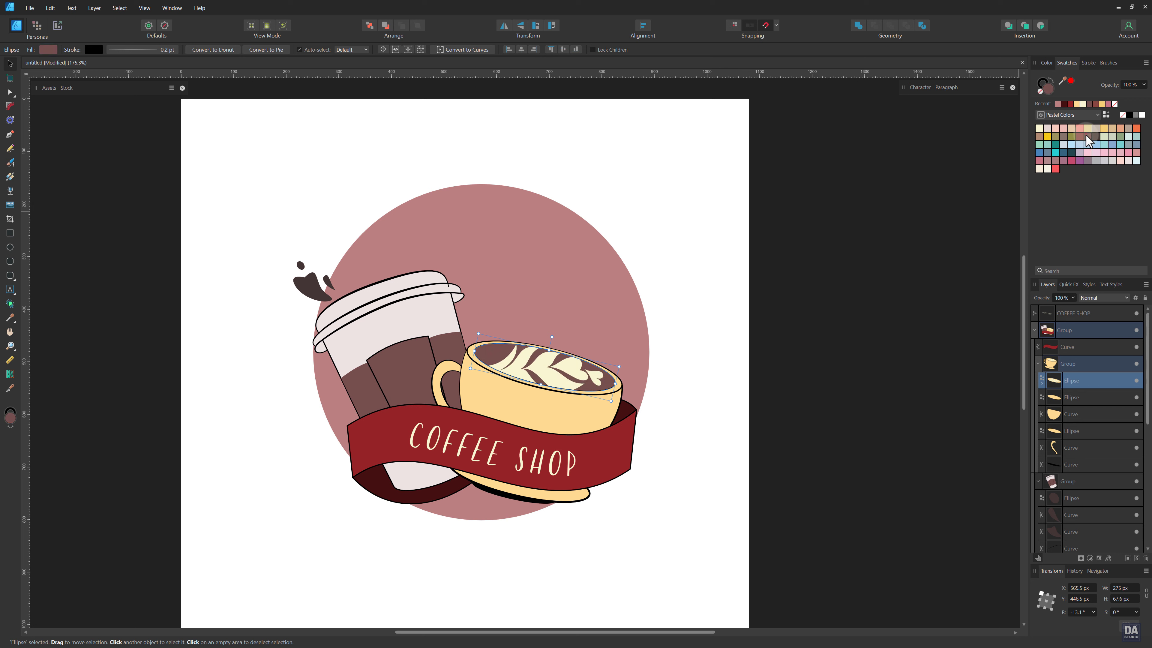
left_click(1096, 136)
left_click(1080, 136)
left_click(762, 356)
double_click(511, 367)
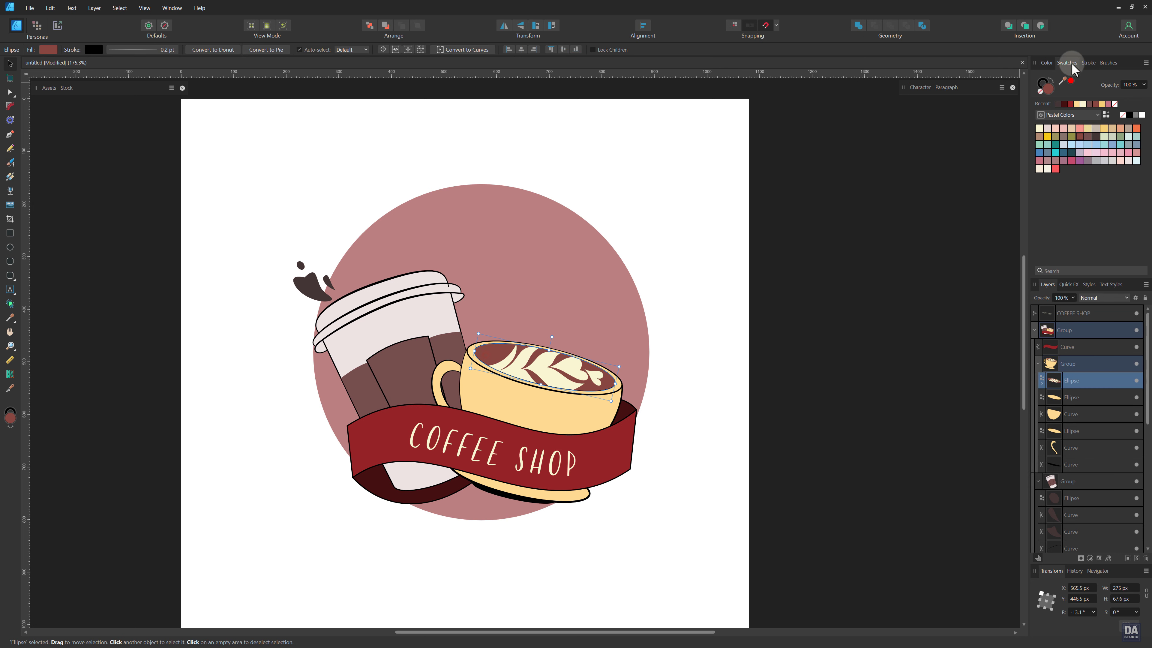
left_click(1047, 63)
left_click(1088, 107)
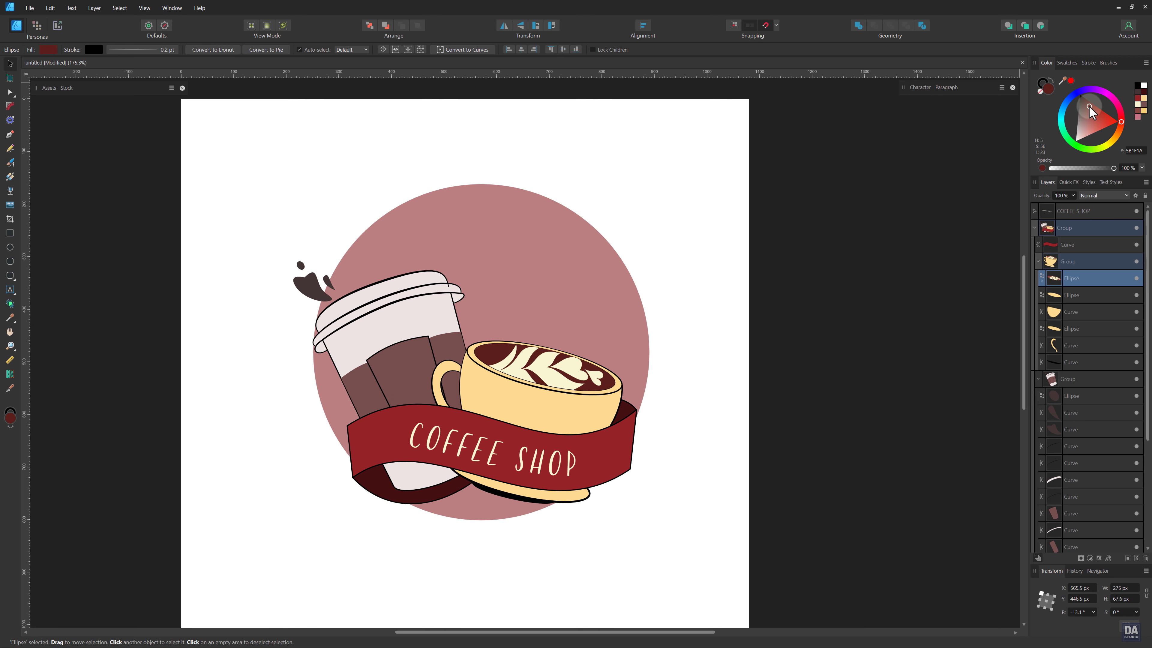
left_click(834, 310)
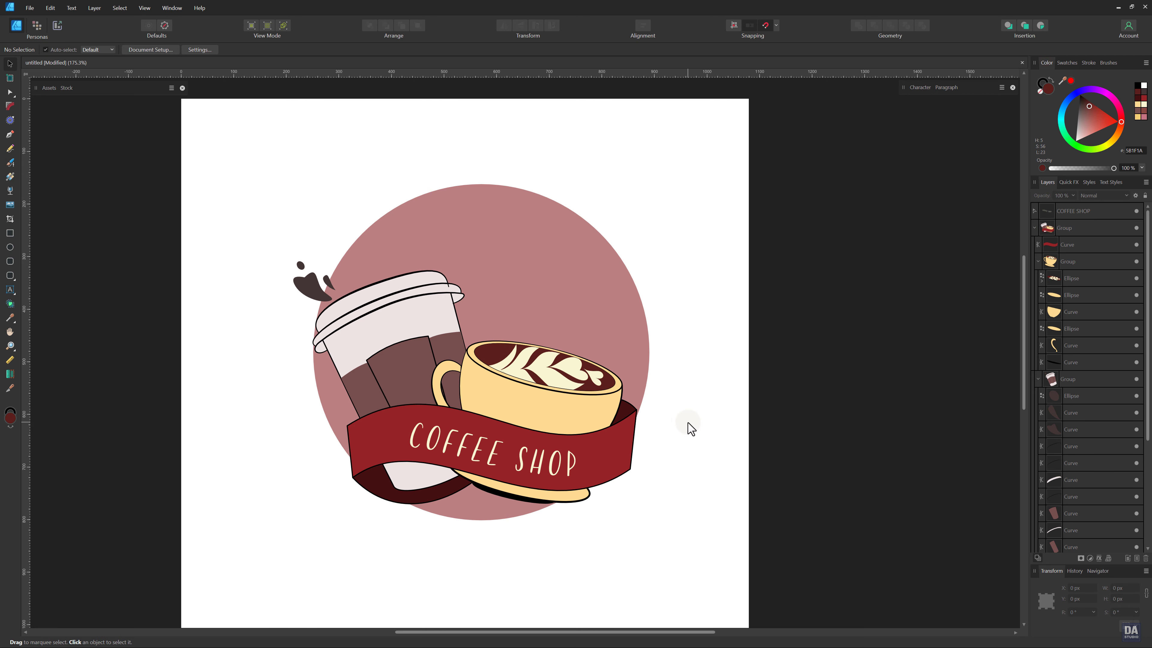
- Place the purple two-bloom flower from the Floral Decorative Elements assets over the cups
left_click(82, 114)
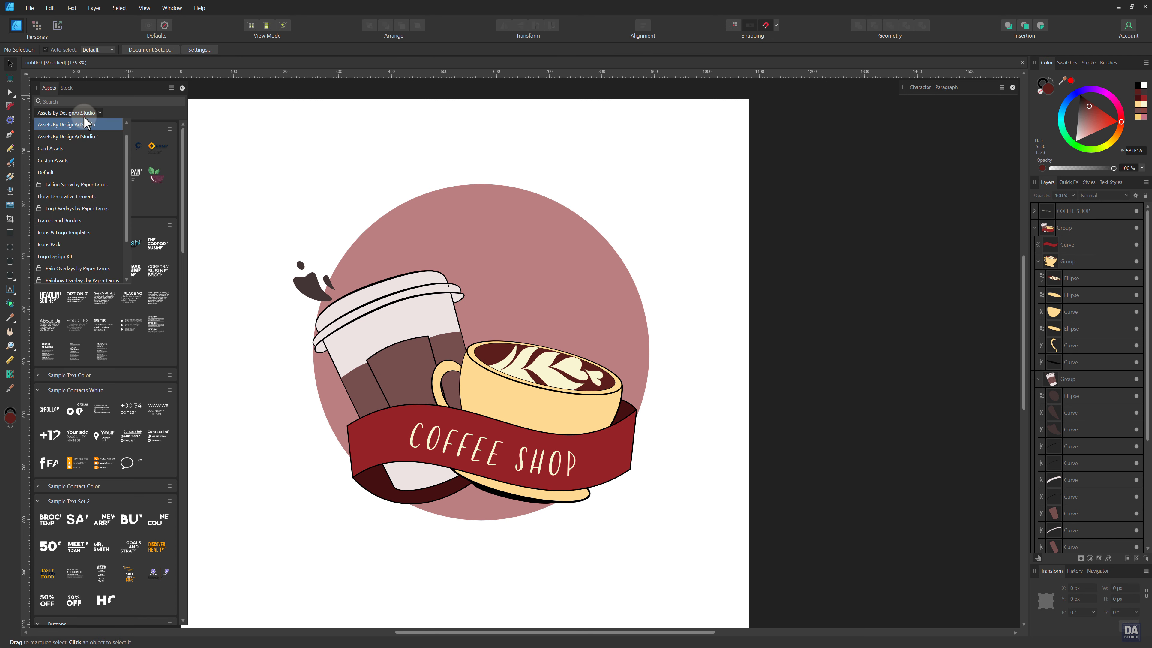
left_click(73, 203)
scroll(90, 333, "down", 1)
left_click_drag(129, 290, 450, 339)
left_click_drag(577, 548, 521, 464)
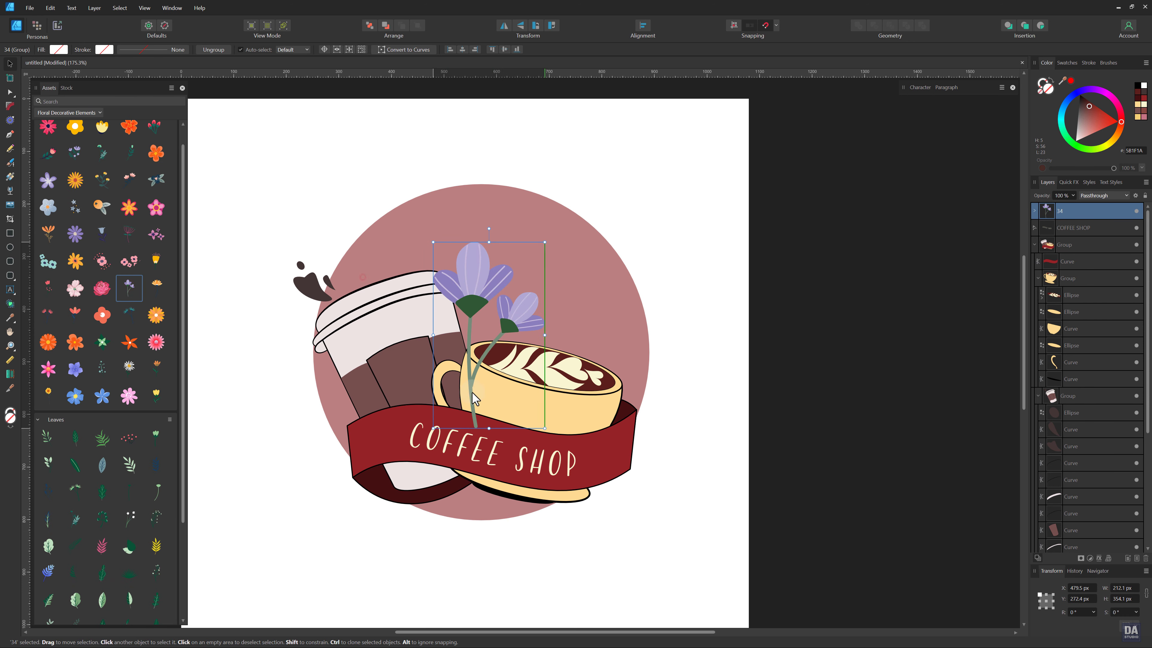
- Nest the purple flower inside the circle's layer behind the cups and enlarge it to about 252 × 421 px
left_click(1035, 245)
left_click_drag(1075, 214, 1059, 267)
left_click_drag(544, 243, 566, 209)
left_click_drag(545, 243, 555, 265)
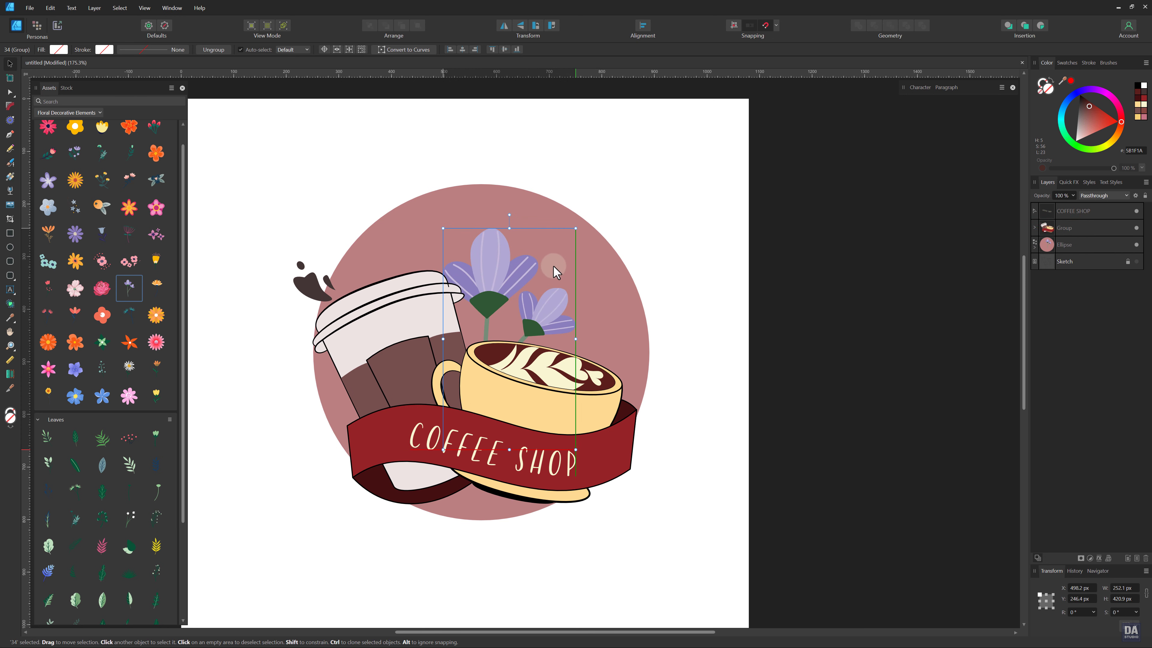
- Shrink the purple flower to about 153 × 255 px beside the takeaway cup's left side and tilt it outward about 37°
left_click_drag(568, 439, 516, 352)
left_click_drag(482, 258, 354, 391)
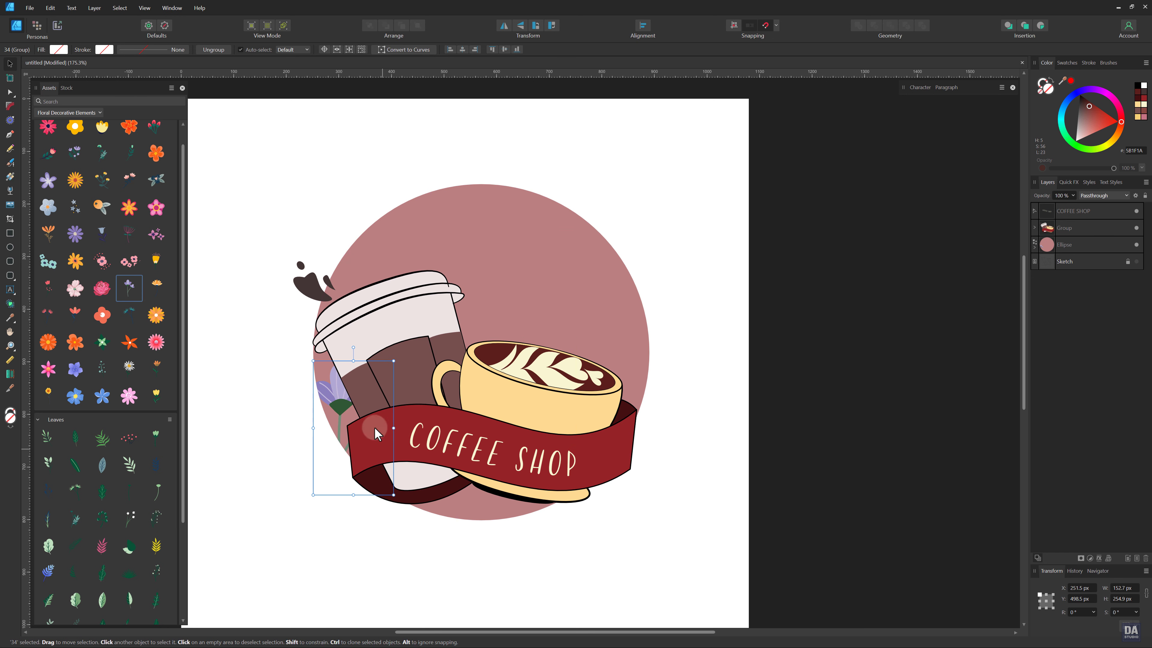
left_click_drag(354, 348, 296, 352)
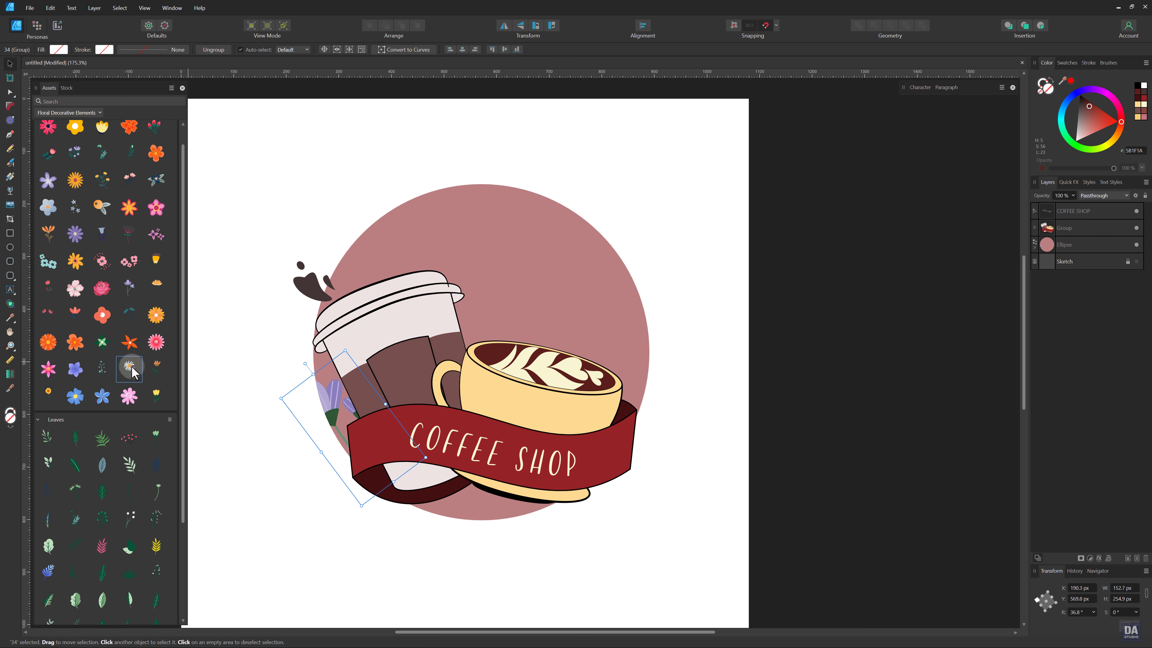
- Add a white daisy asset inside the circle above the cups, with a smaller copy above the yellow cup's right rim
left_click_drag(131, 367, 511, 380)
left_click_drag(681, 118, 448, 319)
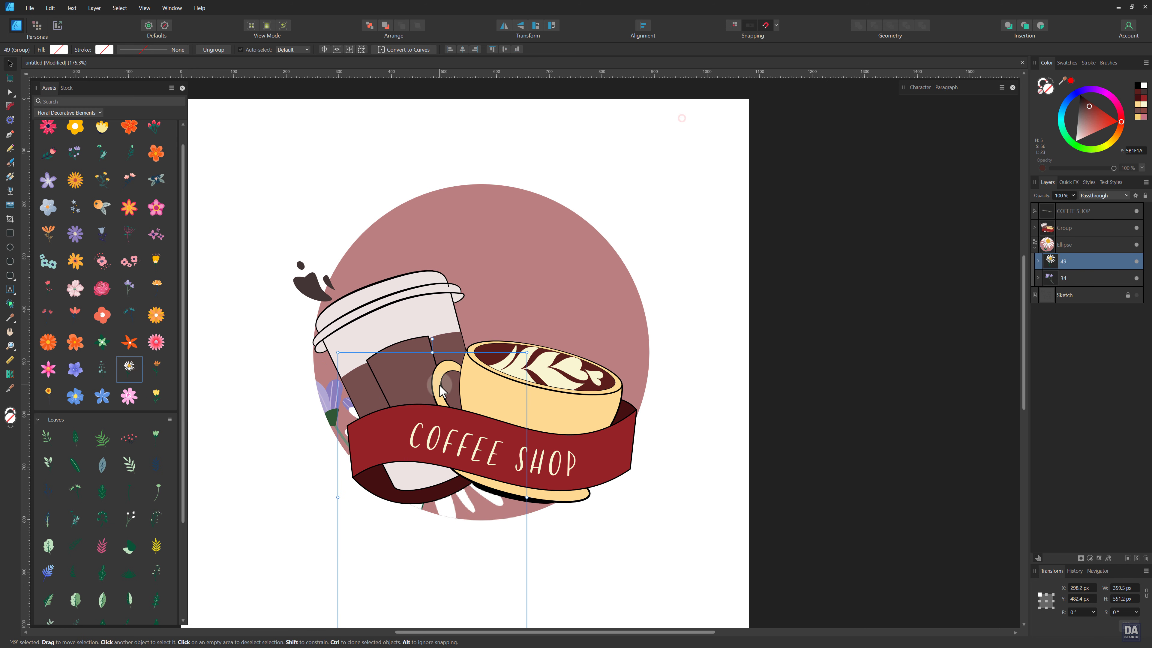
left_click_drag(439, 385, 505, 247)
left_click_drag(590, 215, 517, 281)
left_click_drag(489, 313, 513, 236)
left_click_drag(501, 278, 574, 314, "alt")
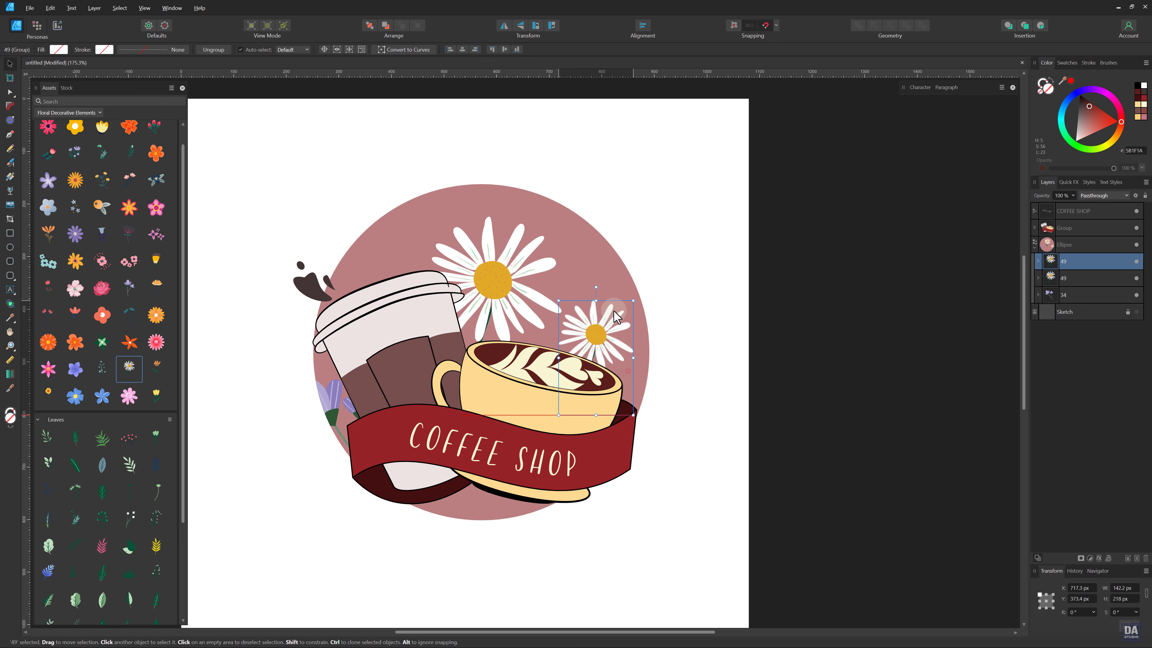
left_click(685, 303)
- Take the purple flower out of the circle's clipping to just above it in the layer order, and tilt it further outward
left_click(335, 407)
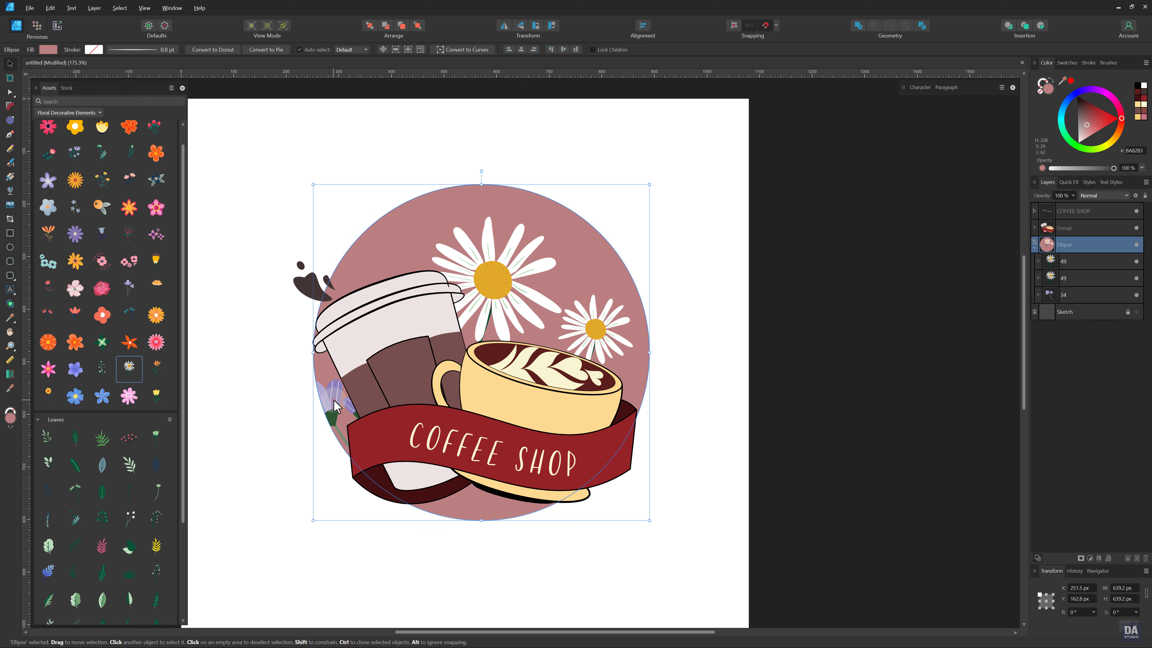
left_click_drag(1062, 295, 1091, 241)
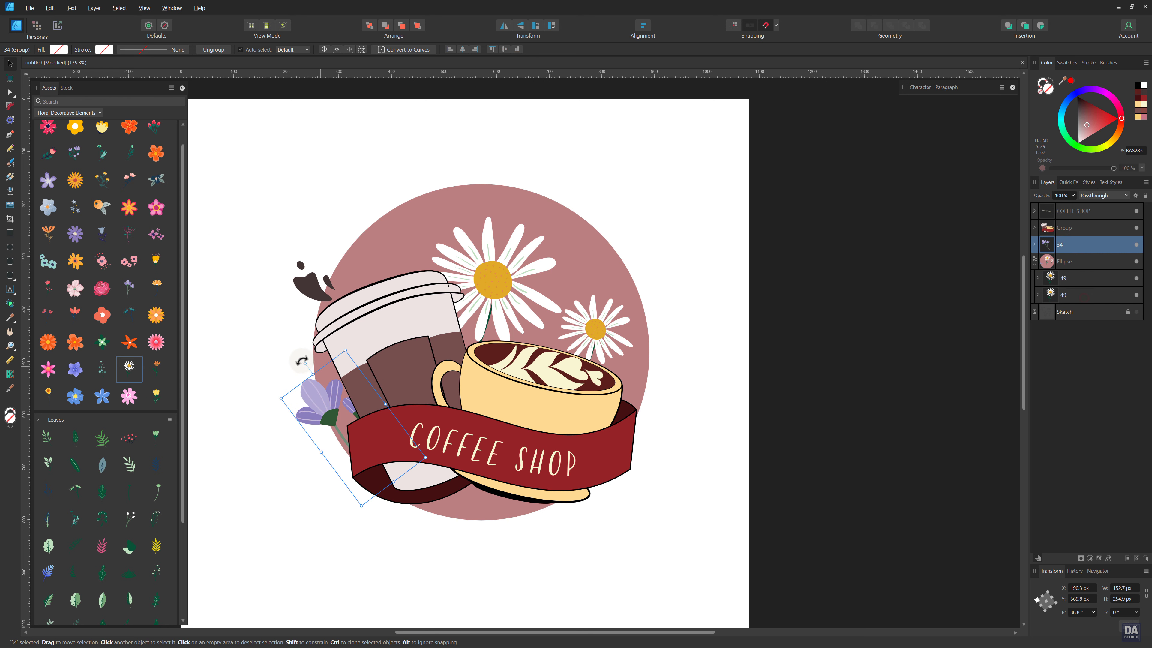
left_click_drag(305, 364, 267, 410)
left_click(303, 483)
- Recolour the background circle with reddish brown 864741
left_click(338, 529)
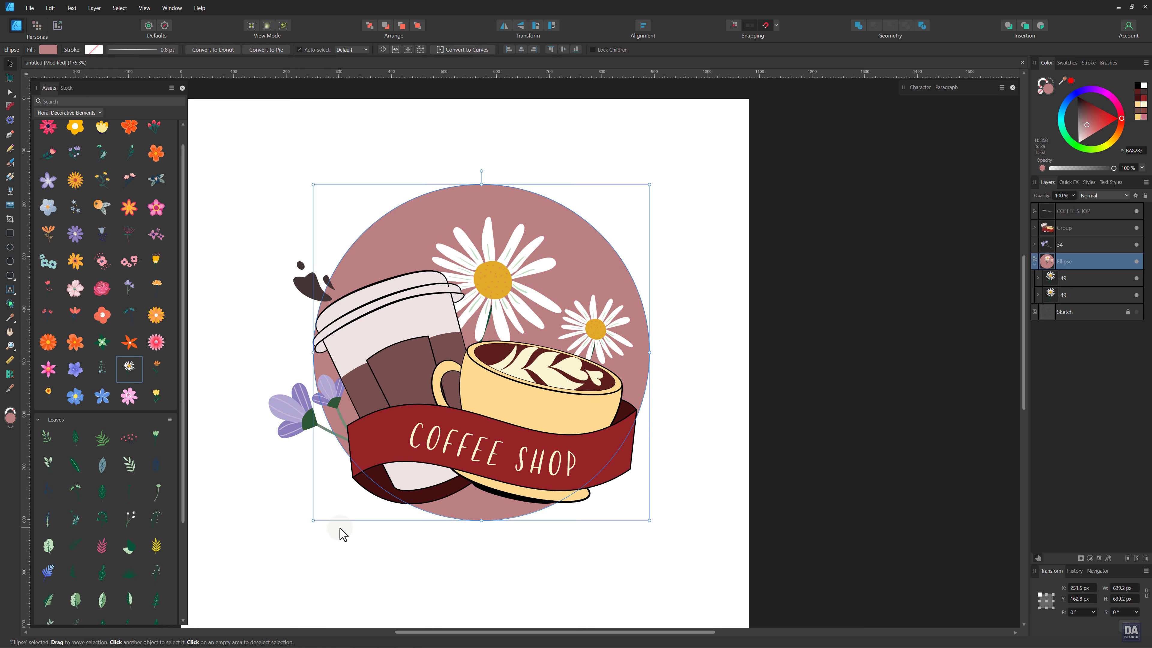
left_click(1144, 111)
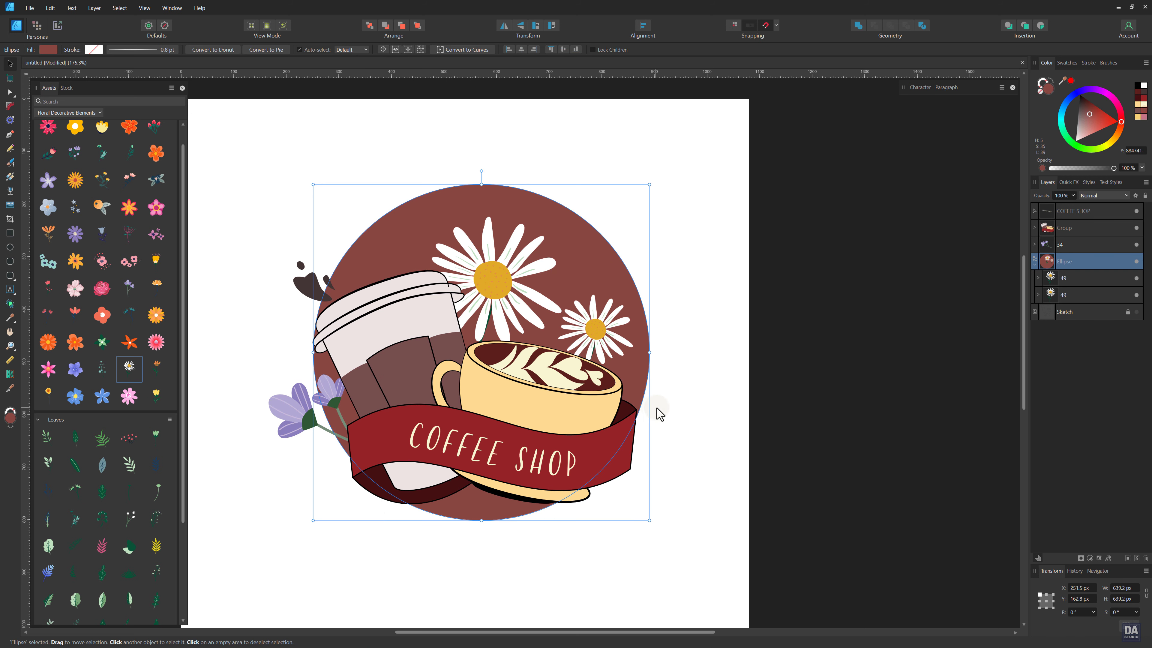
left_click(673, 410)
- Centre the complete logo artwork on the page
scroll(421, 435, "down", 3)
scroll(365, 451, "up", 2)
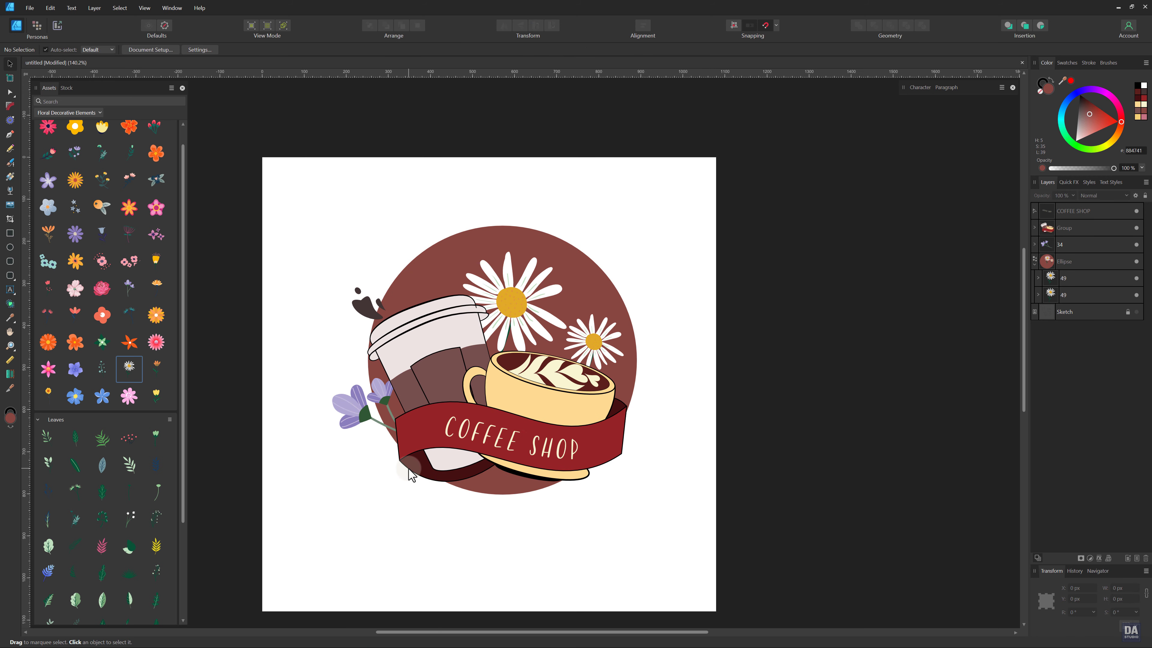
left_click_drag(310, 187, 735, 592)
left_click_drag(620, 423, 574, 438)
left_click(648, 431)
scroll(582, 379, "down", 2)
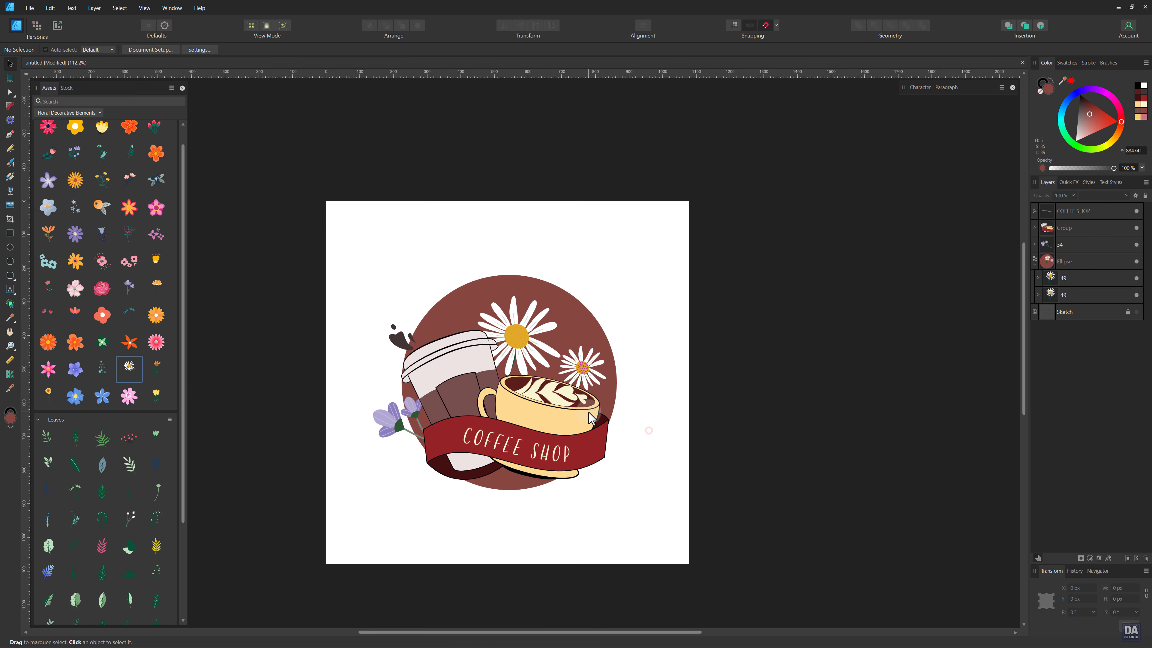
scroll(589, 411, "up", 2)
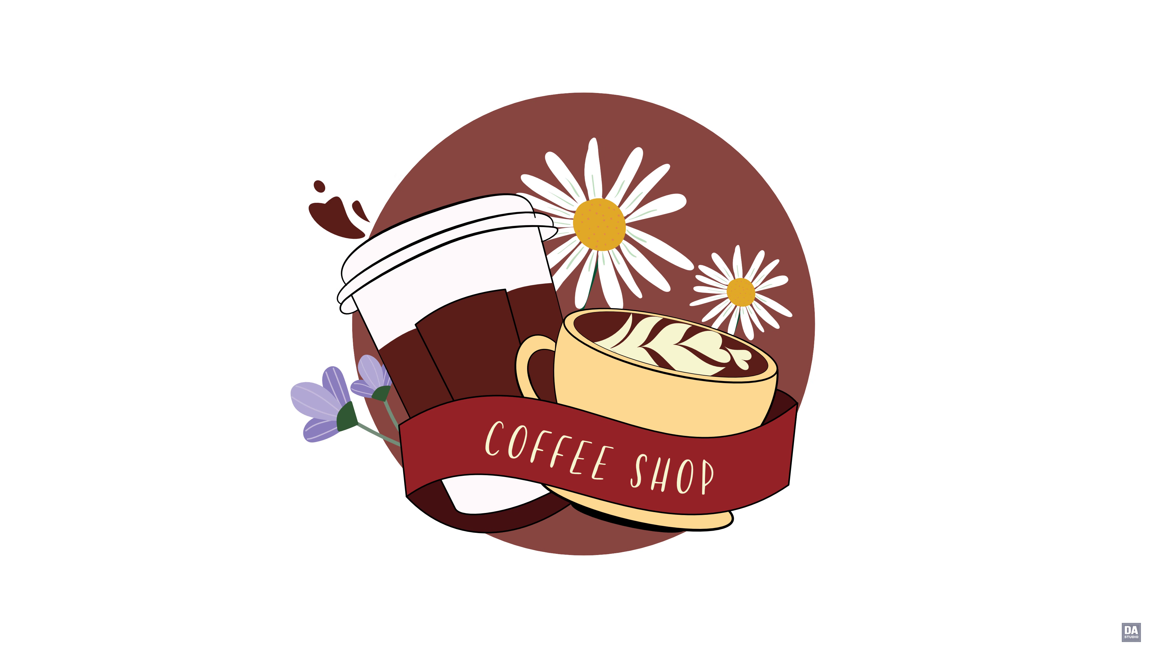